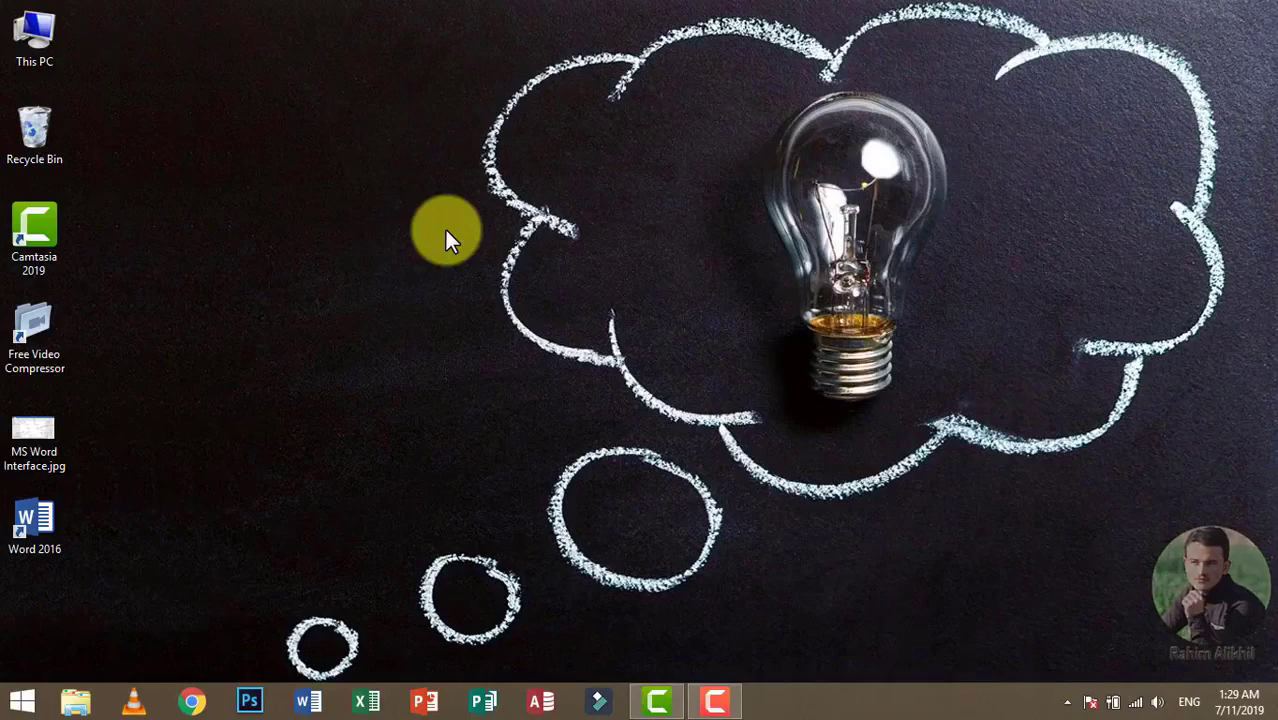
Step: Launch Word and create a new blank document
key("super+r")
key("Return")
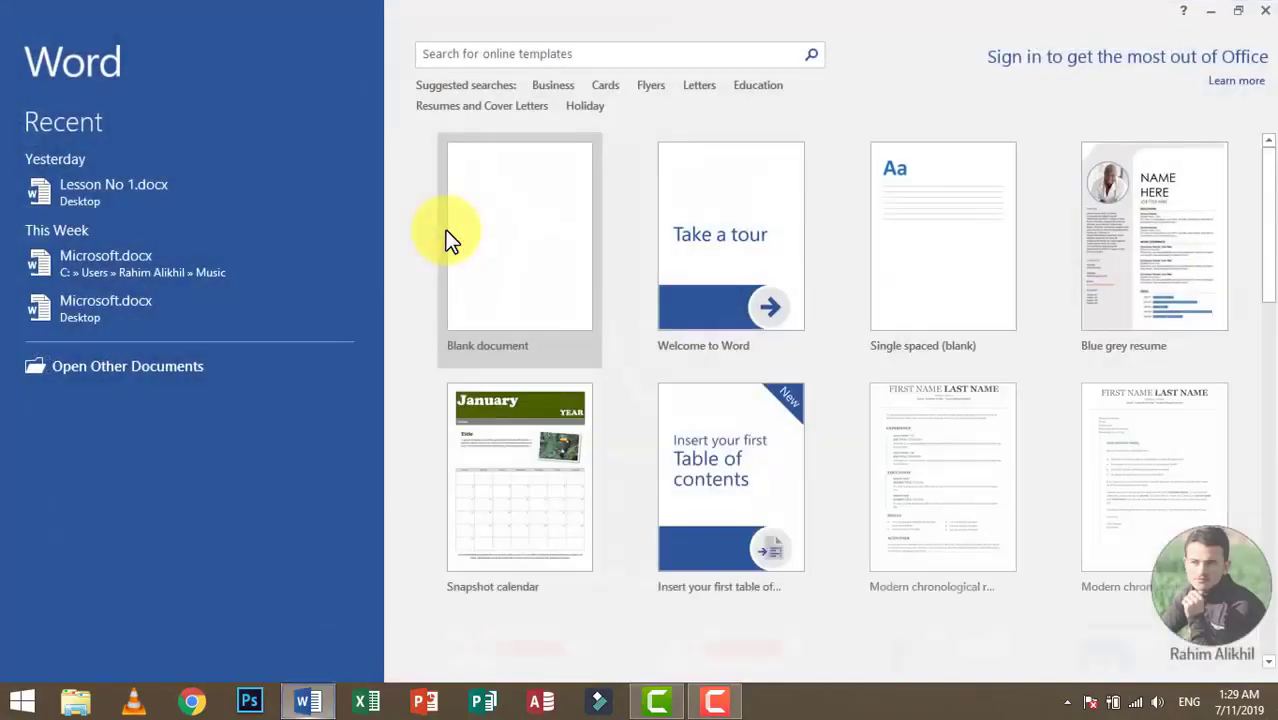
left_click(448, 233)
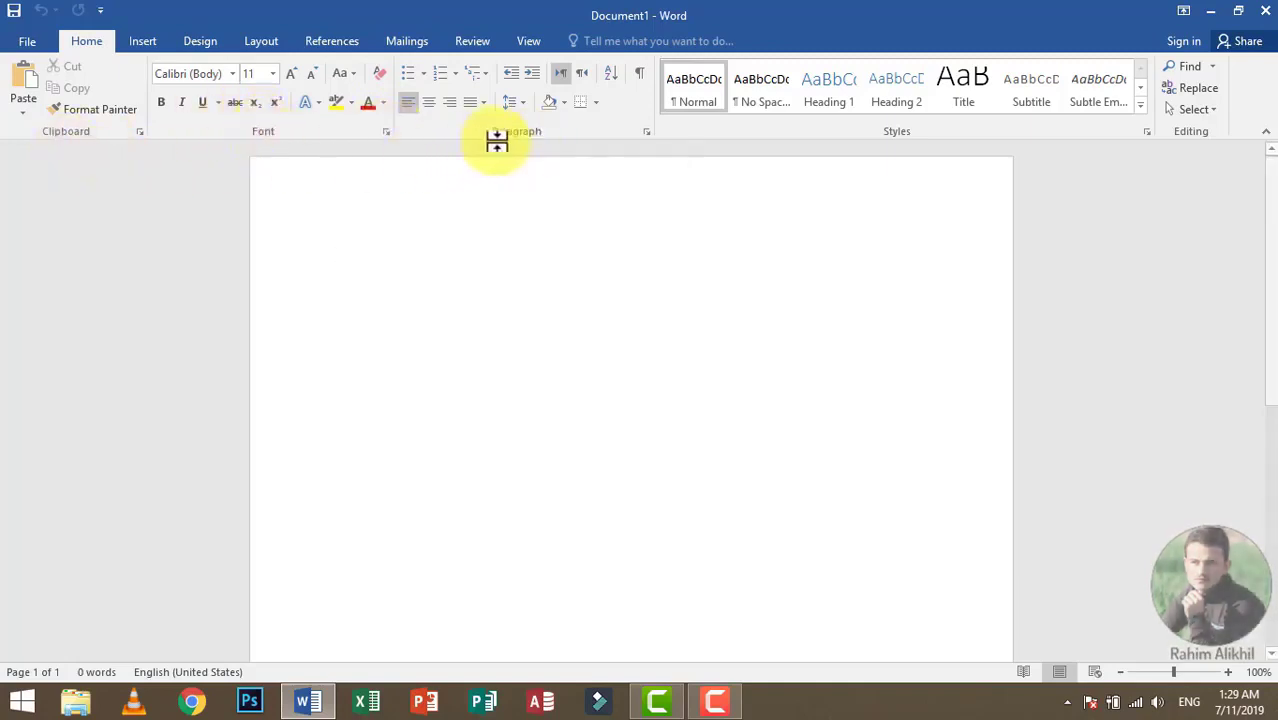
Step: Generate sample paragraphs in the empty document with the =rand() function
left_click(423, 75)
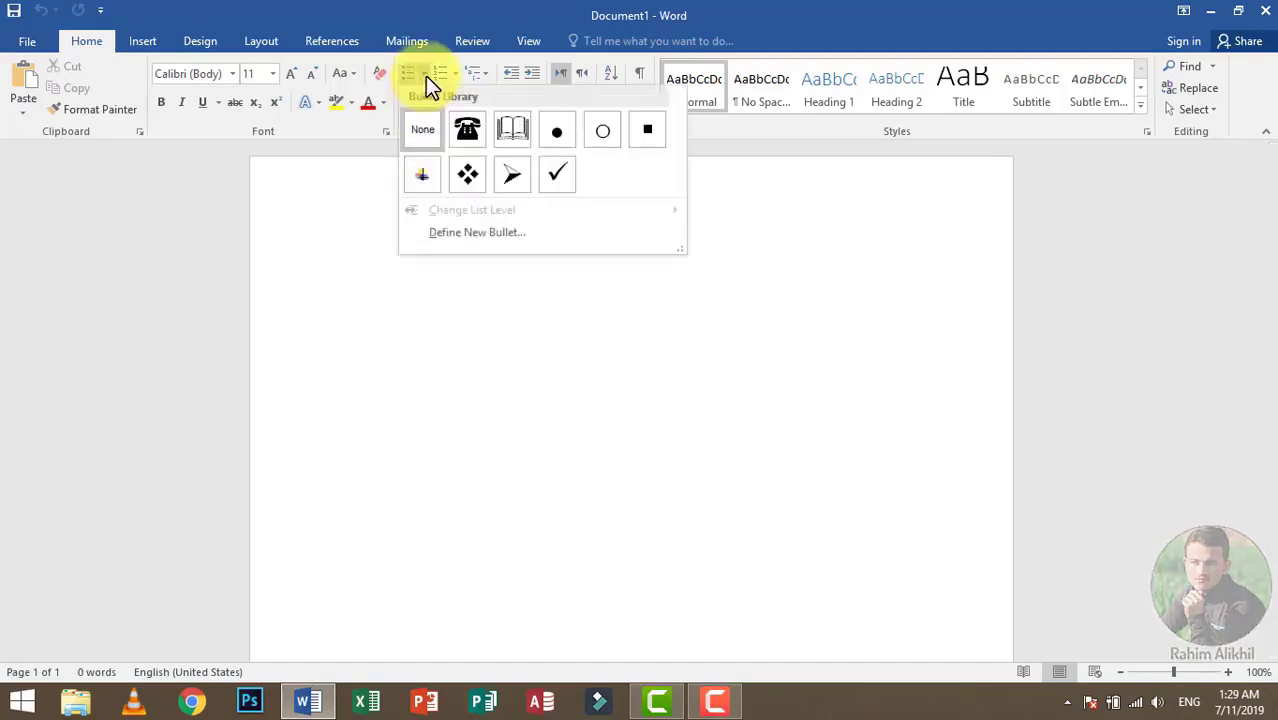
left_click(426, 77)
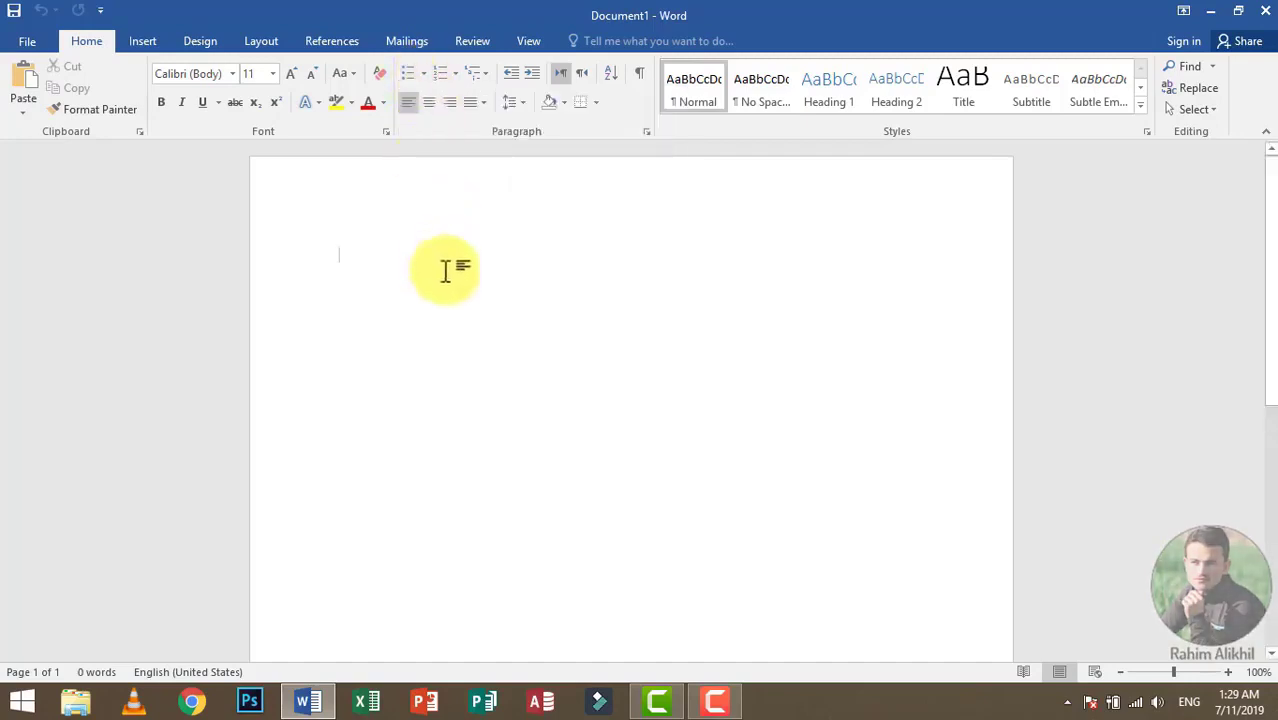
type("=rand()")
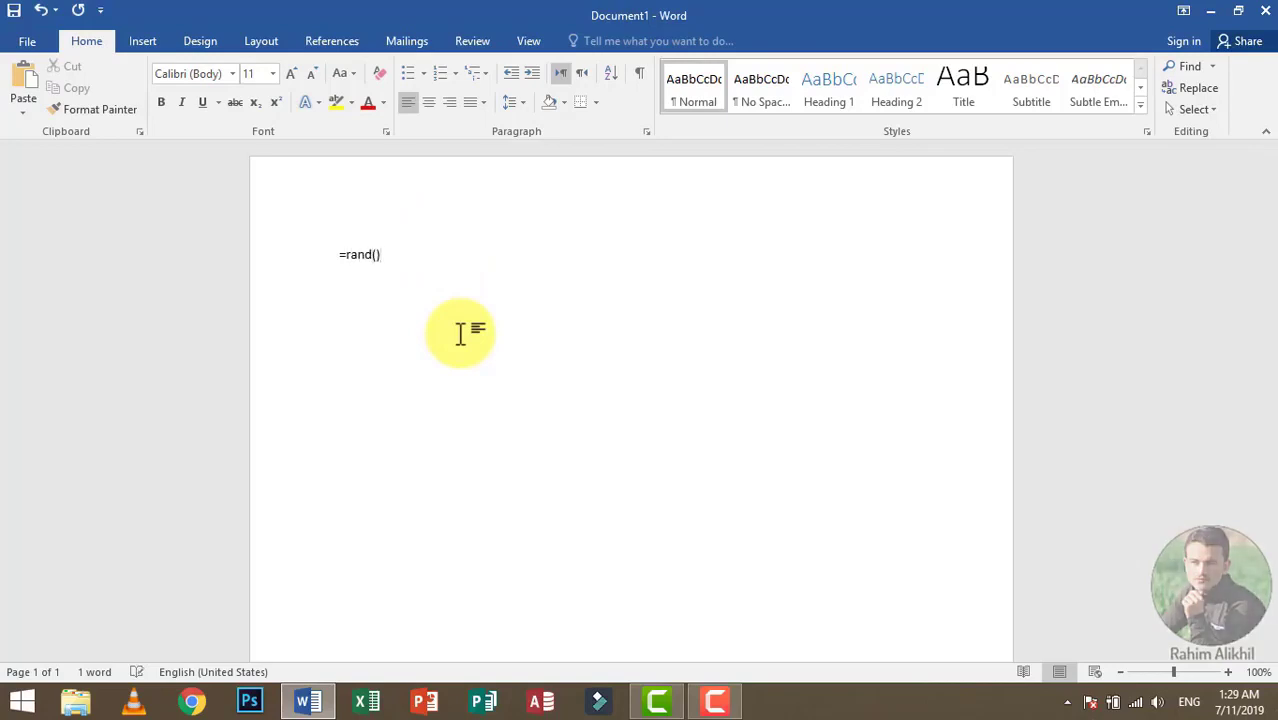
key("Return")
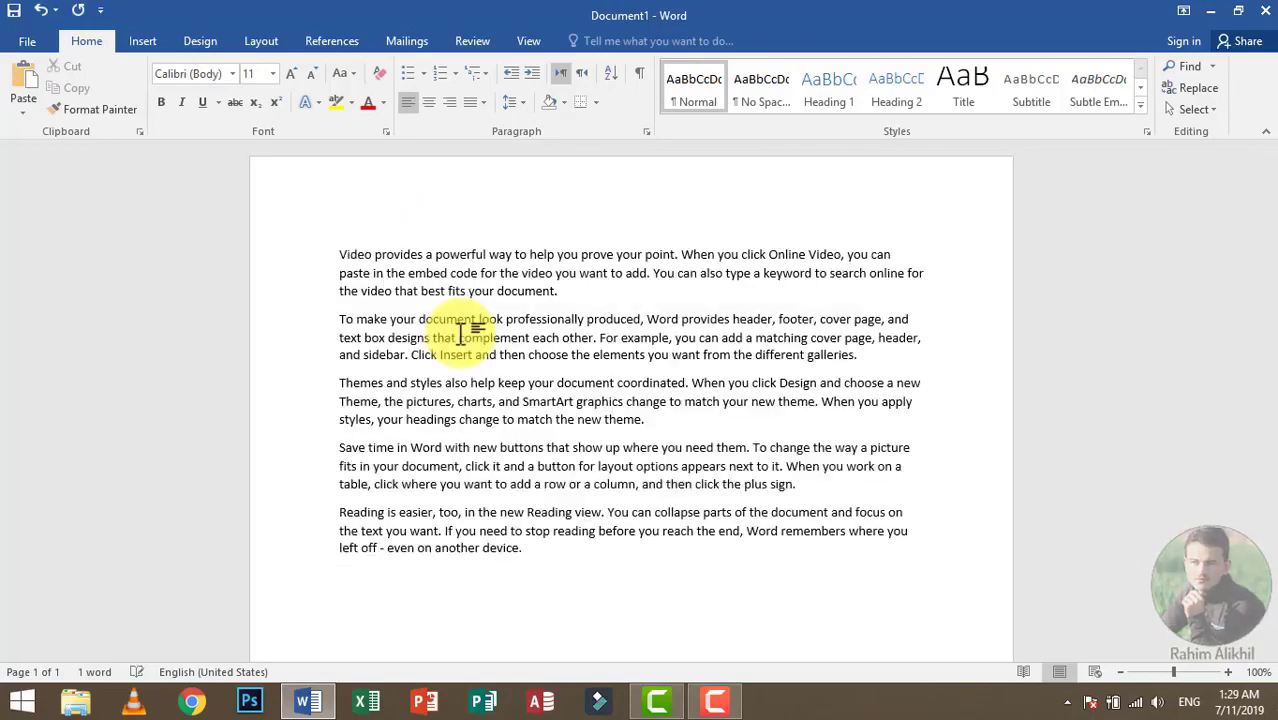
Step: Format all the sample paragraphs as a bulleted list with the arrowhead bullet
key("ctrl+a")
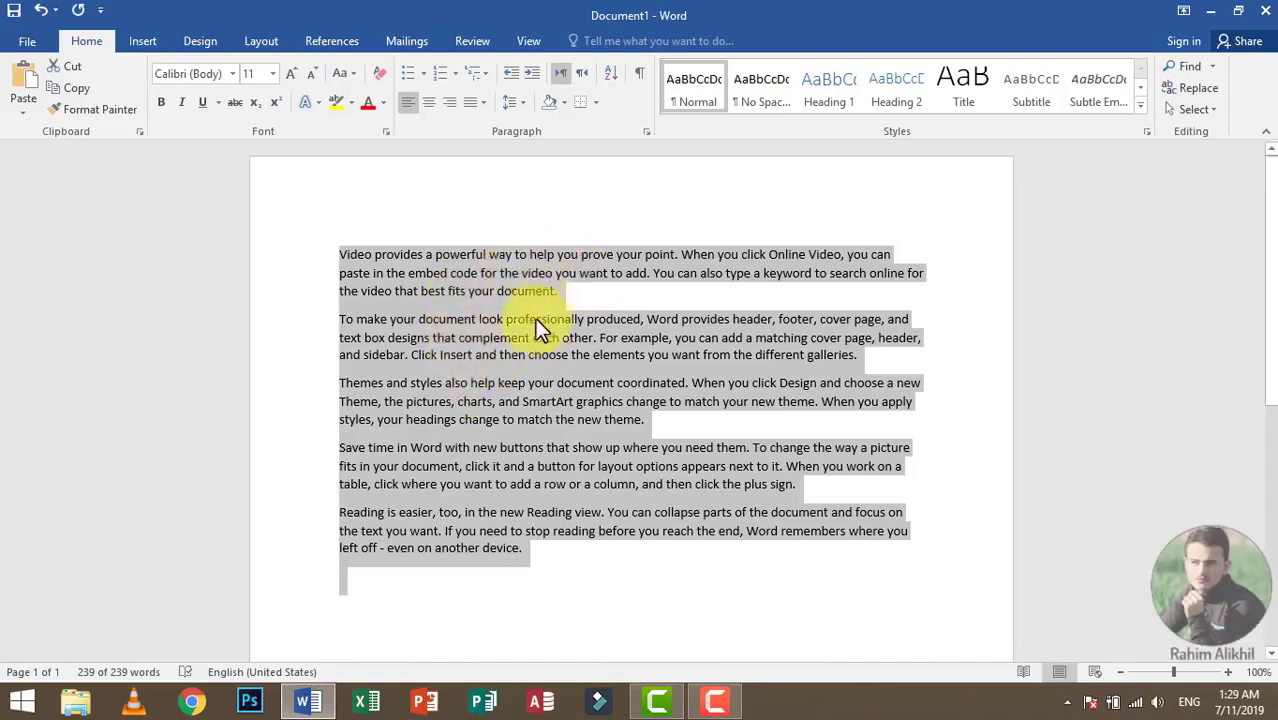
left_click(424, 73)
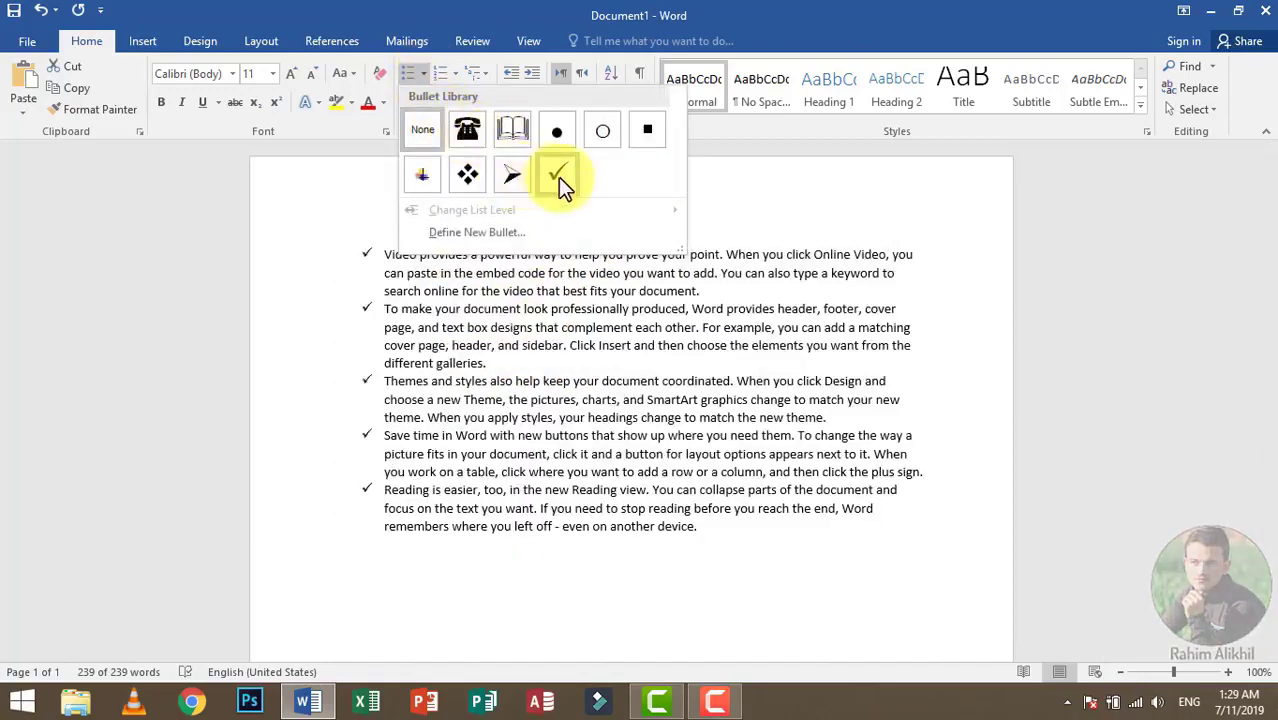
left_click(515, 179)
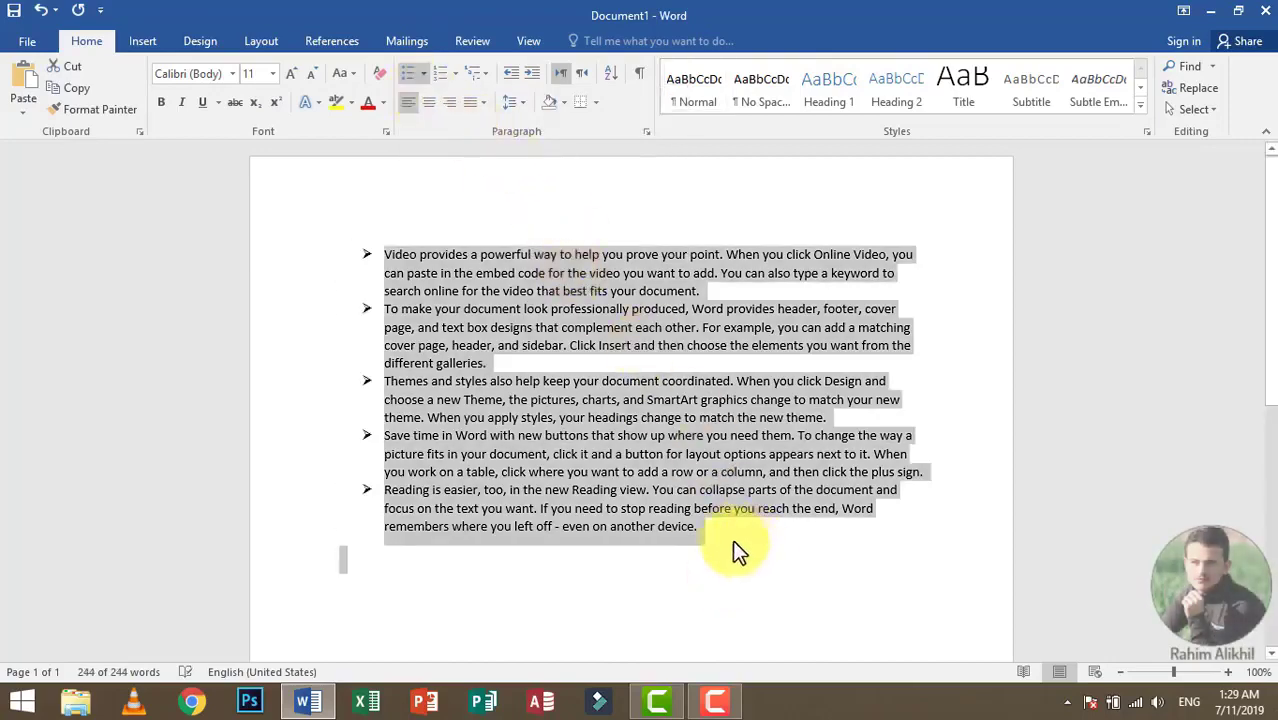
Step: Add the list items "Asdfasdf" and four "Asdf" below the last paragraph, ending with an empty bullet
left_click(760, 530)
key("Return")
type("asdfasdf")
key("Return")
type("asdf")
key("Return")
type("asdf")
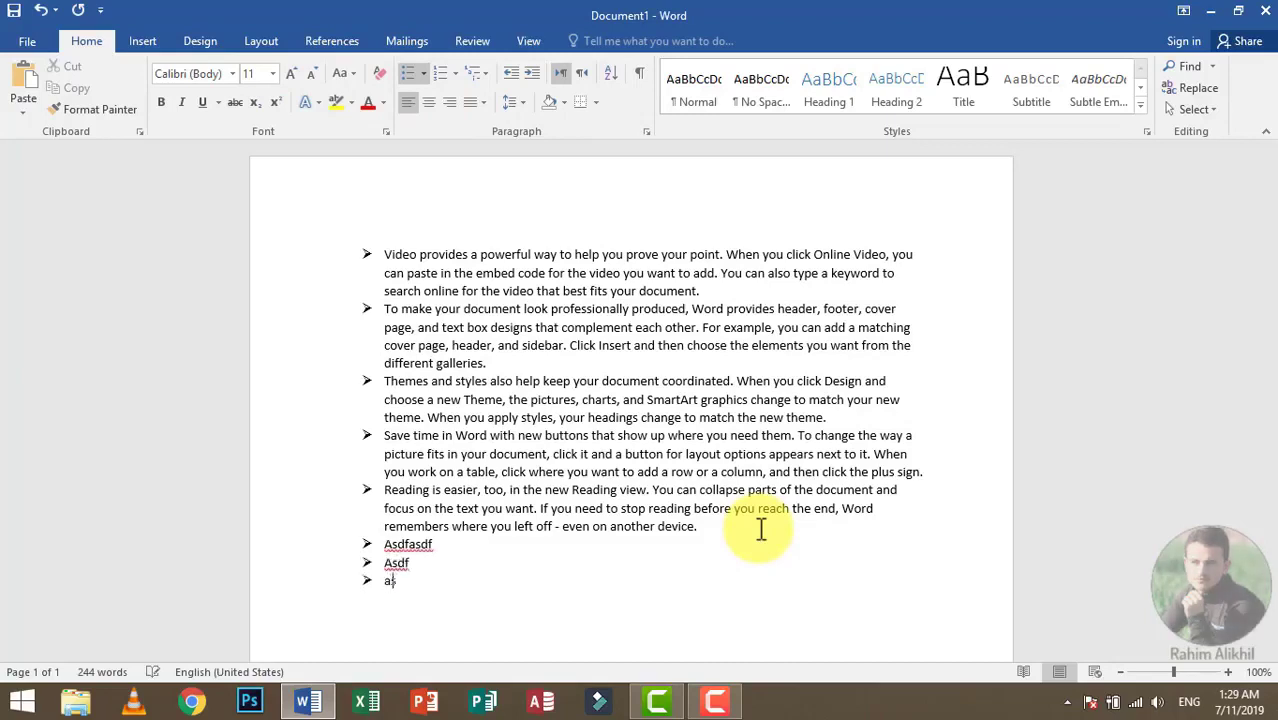
key("Return")
type("asdf asdf")
key("Return")
Step: Define the open-book symbol, Wingdings character 38, as the new bullet for the whole list
key("ctrl+a")
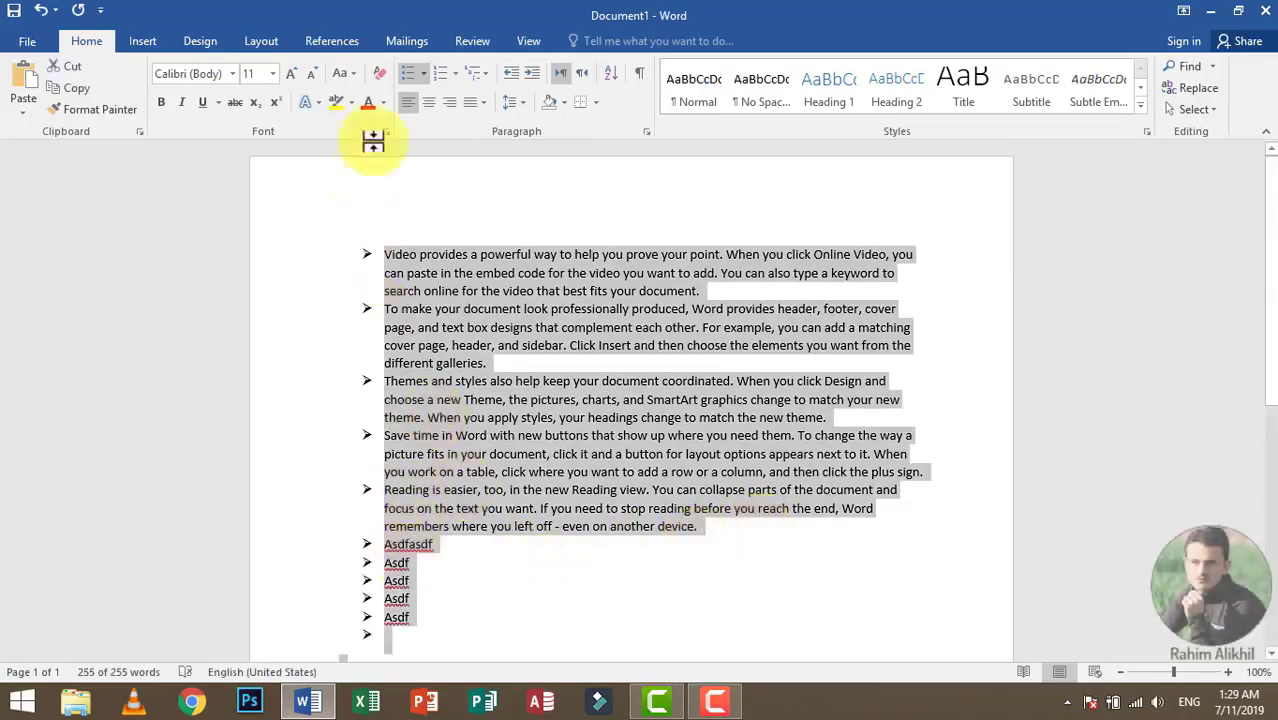
left_click(424, 74)
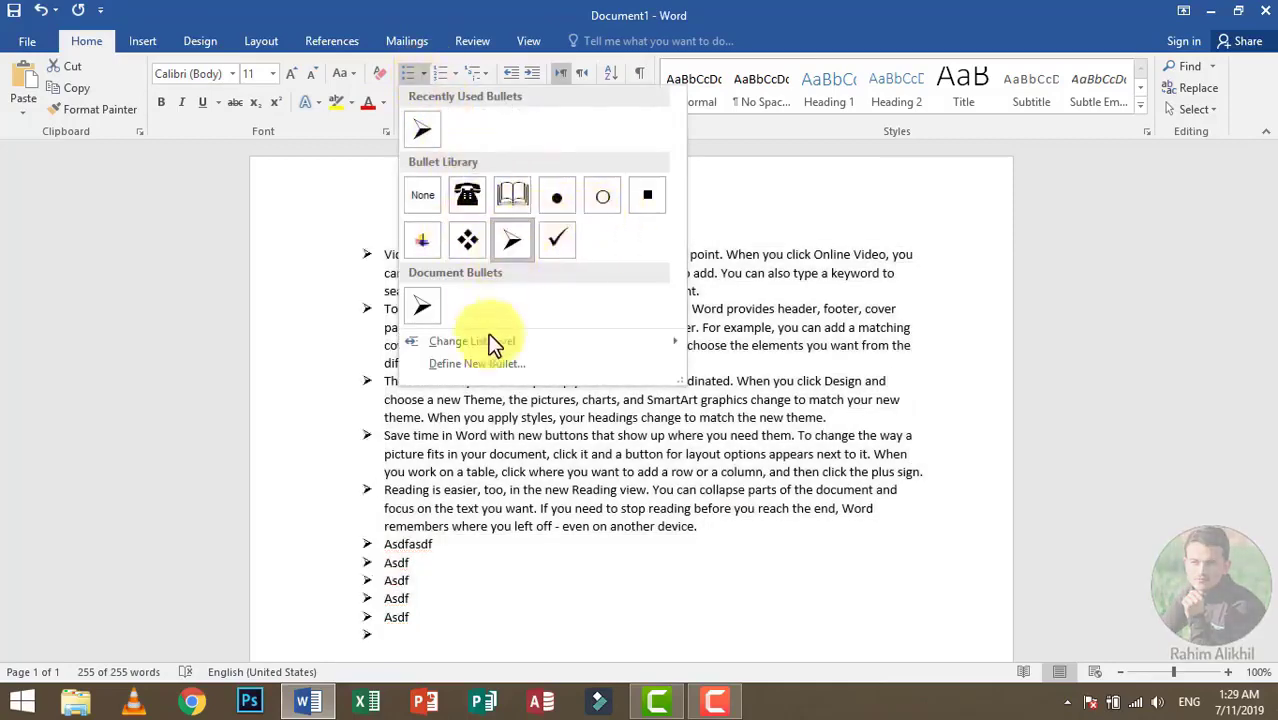
left_click(486, 362)
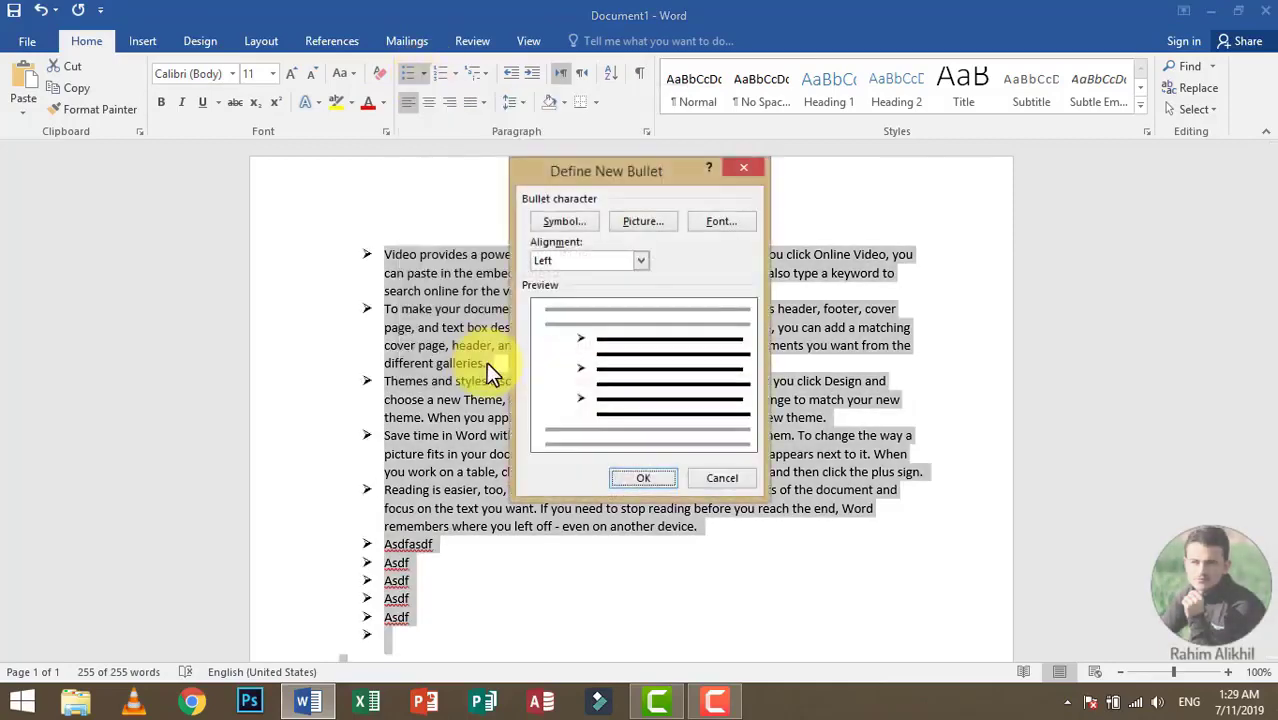
left_click(568, 224)
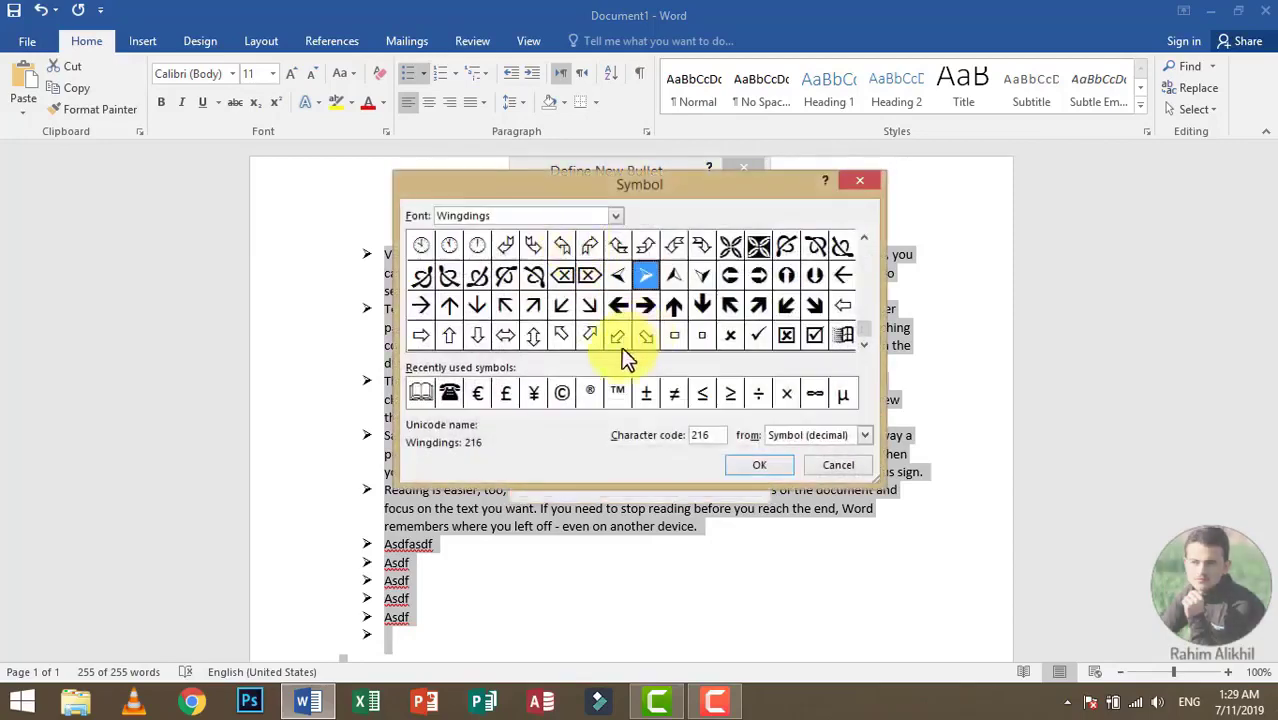
scroll(868, 247, "up", 4)
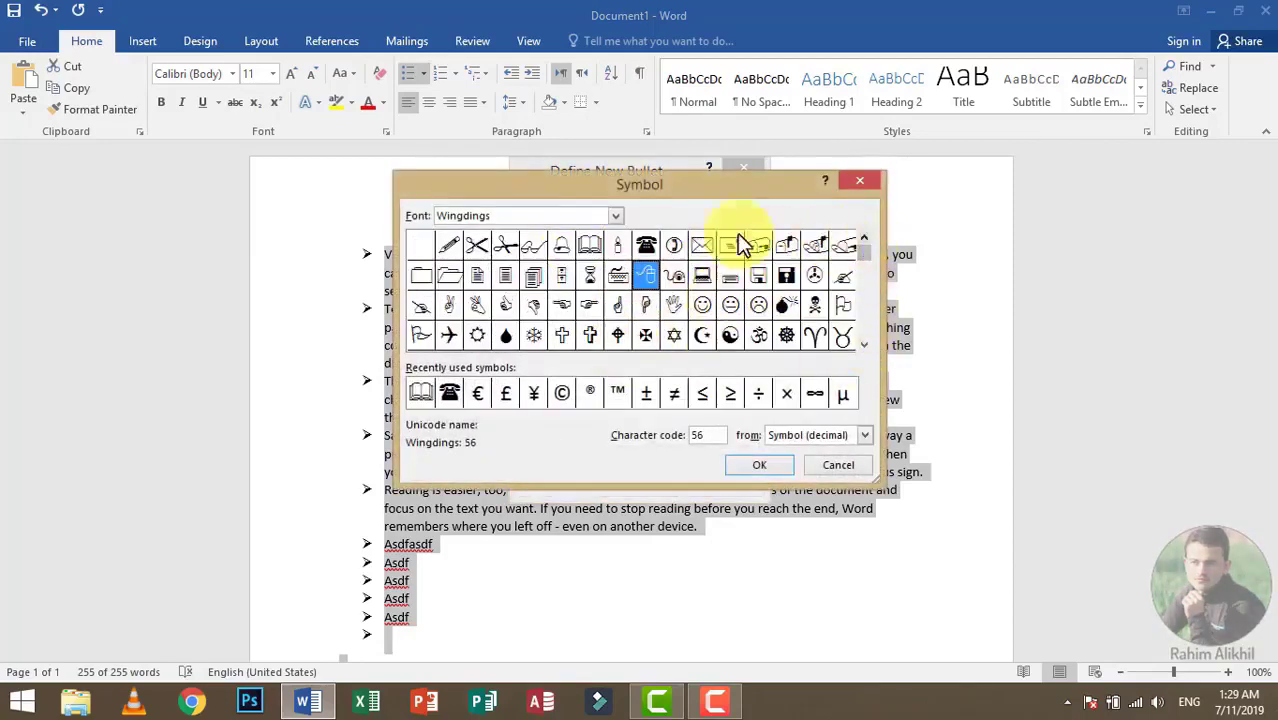
left_click(594, 249)
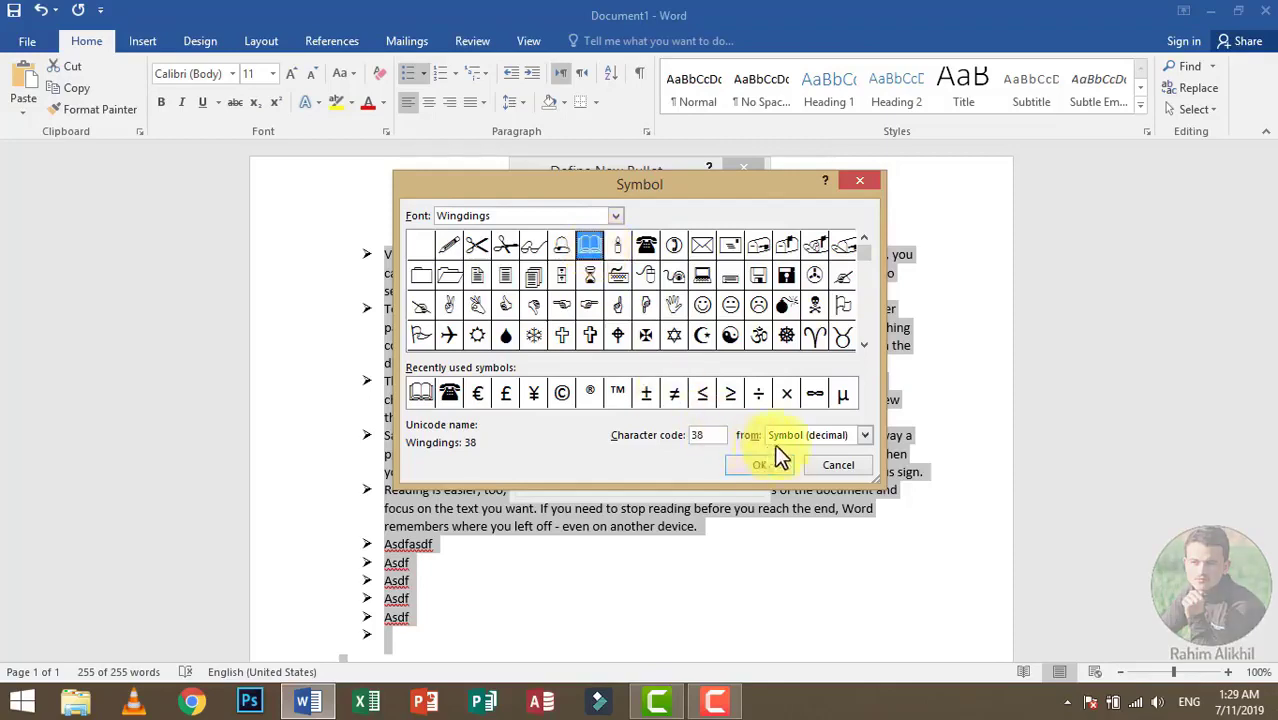
left_click(759, 465)
left_click(647, 476)
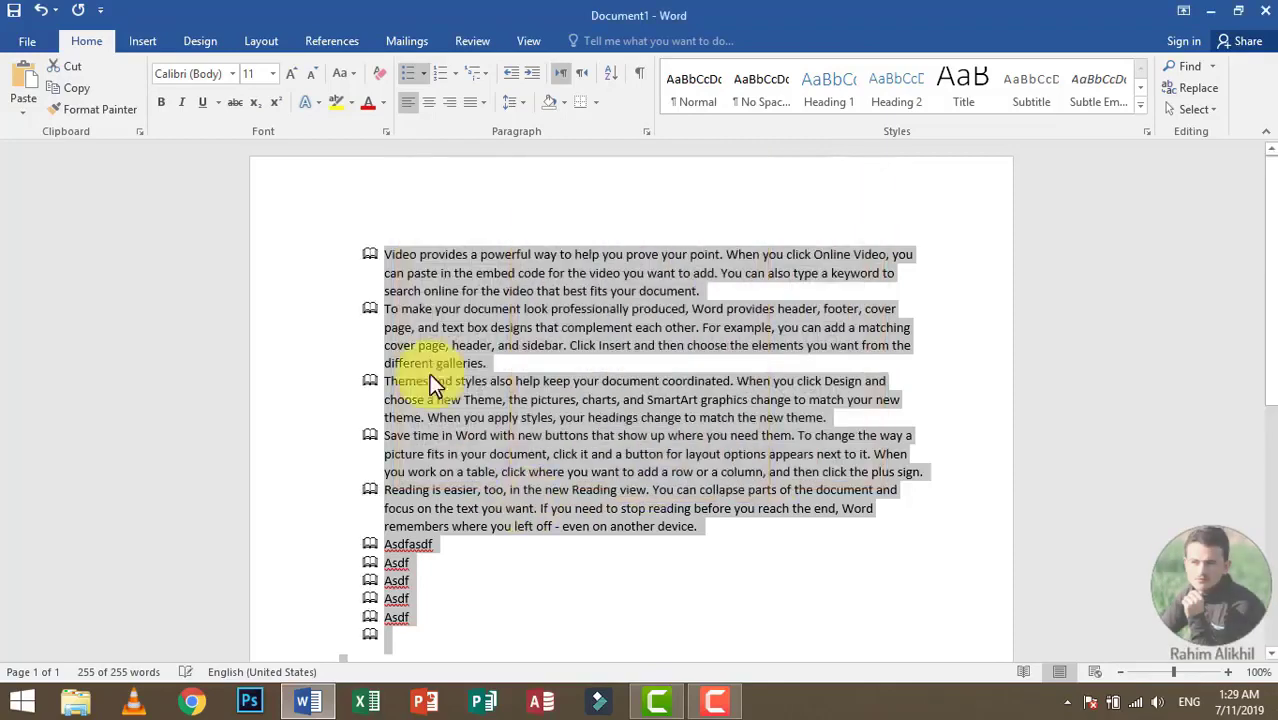
Step: Fill the empty last bullet with "Phone No:" followed by a phone number
scroll(420, 591, "down", 1)
left_click(420, 596)
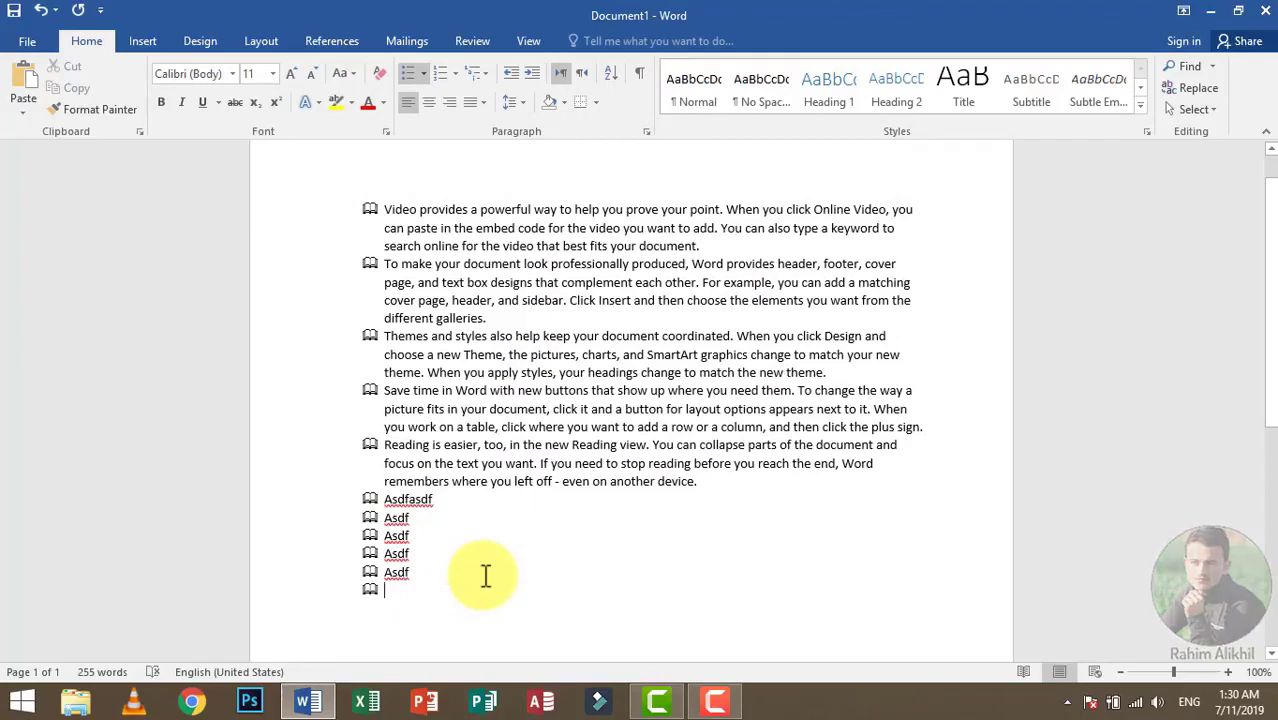
type("Phone No")
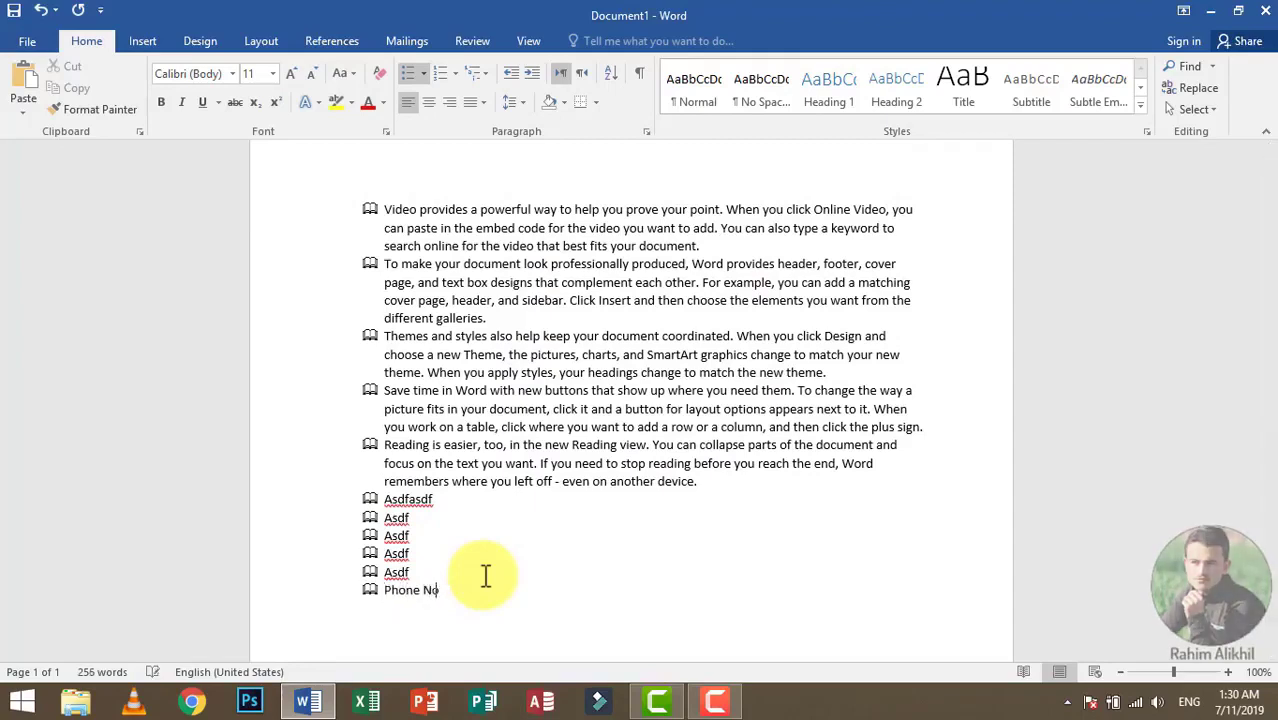
type(": 081")
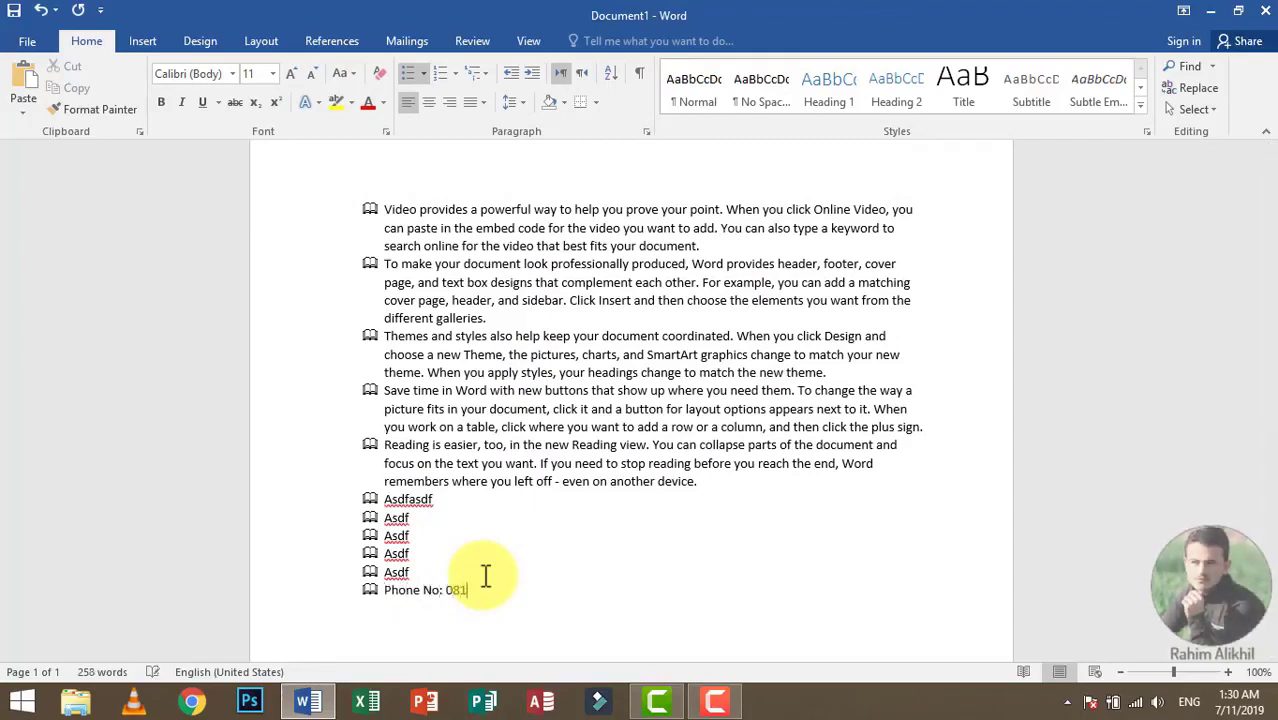
type("-12341234")
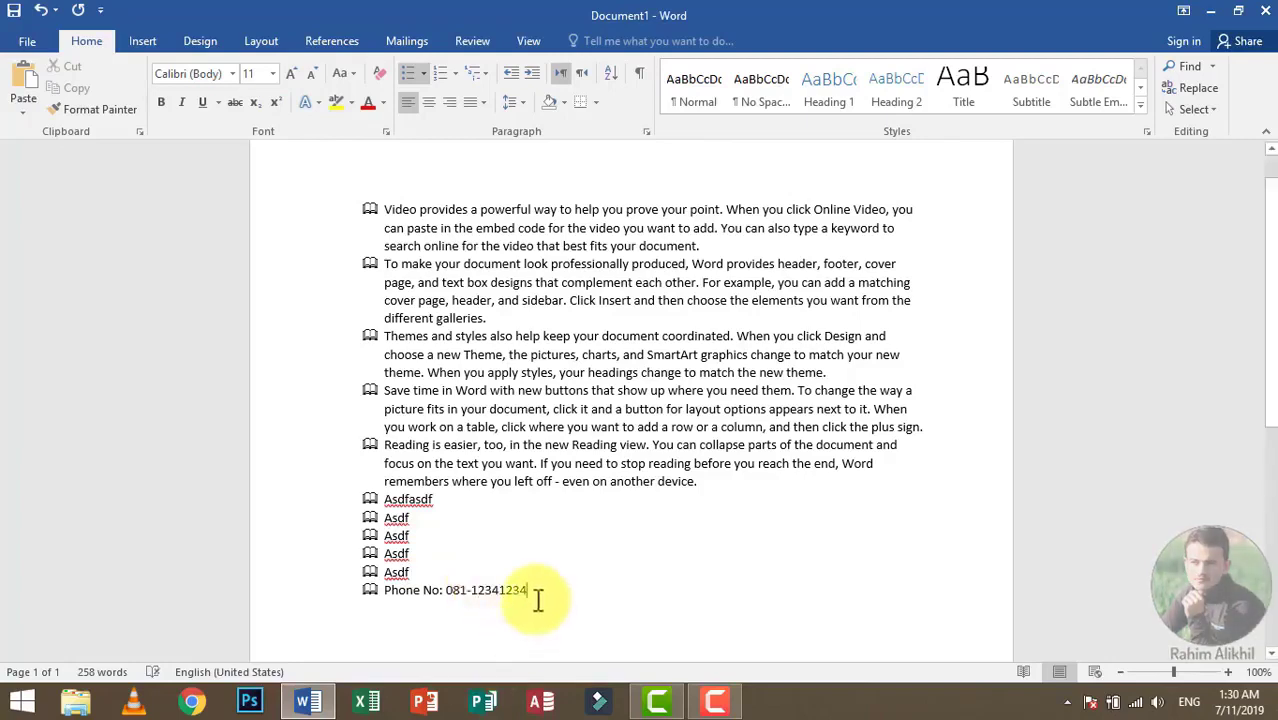
Step: Define the telephone symbol, Wingdings character 40, as the new bullet for the Phone No line only
left_click_drag(528, 591, 379, 599)
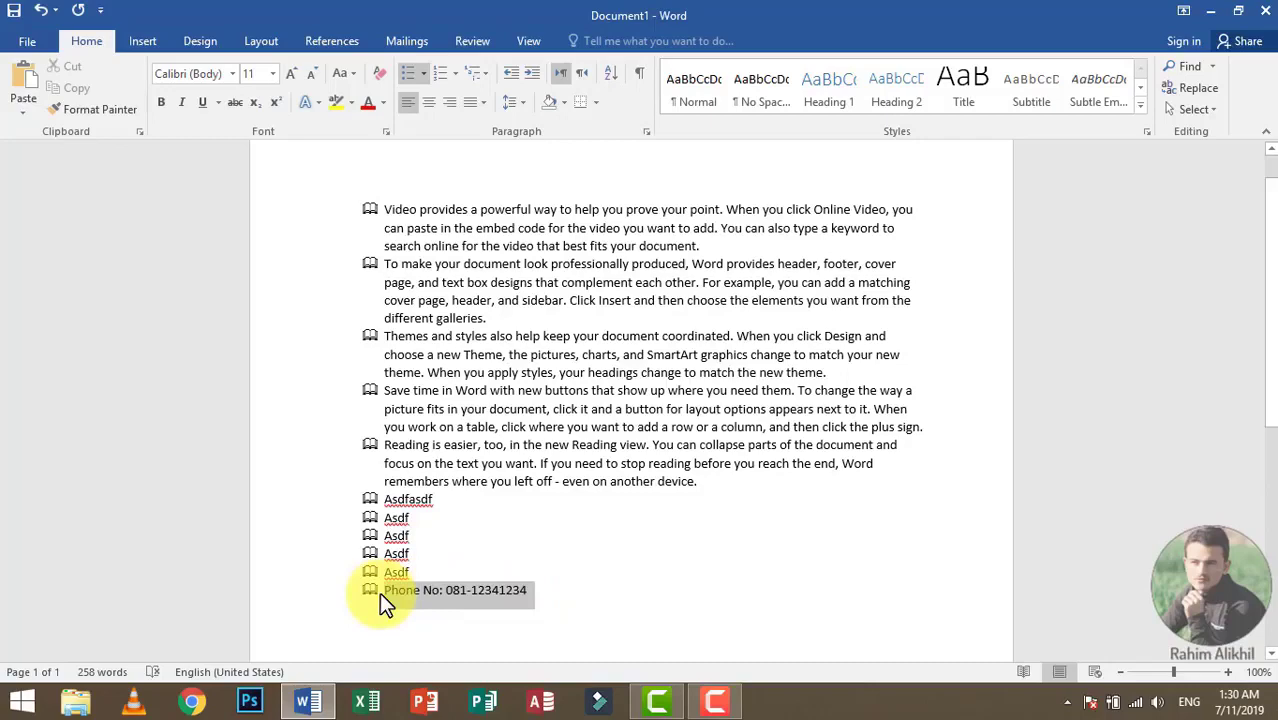
left_click(420, 73)
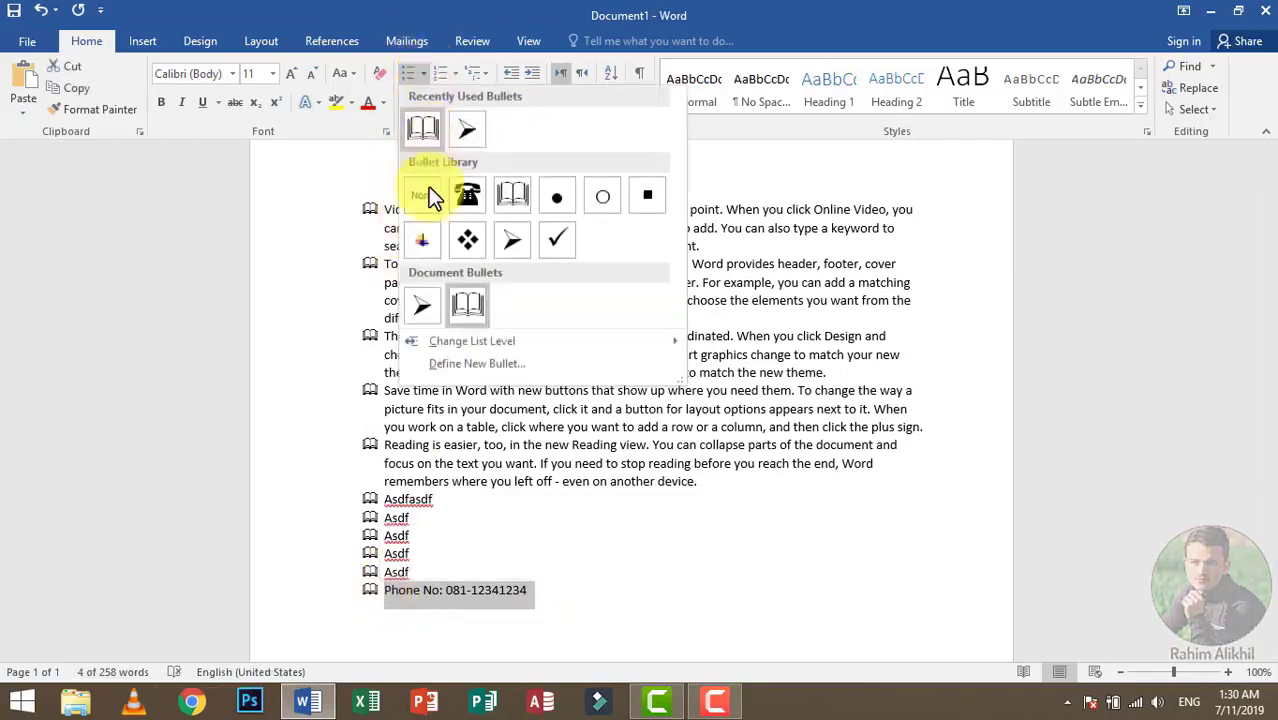
left_click(475, 366)
left_click(564, 221)
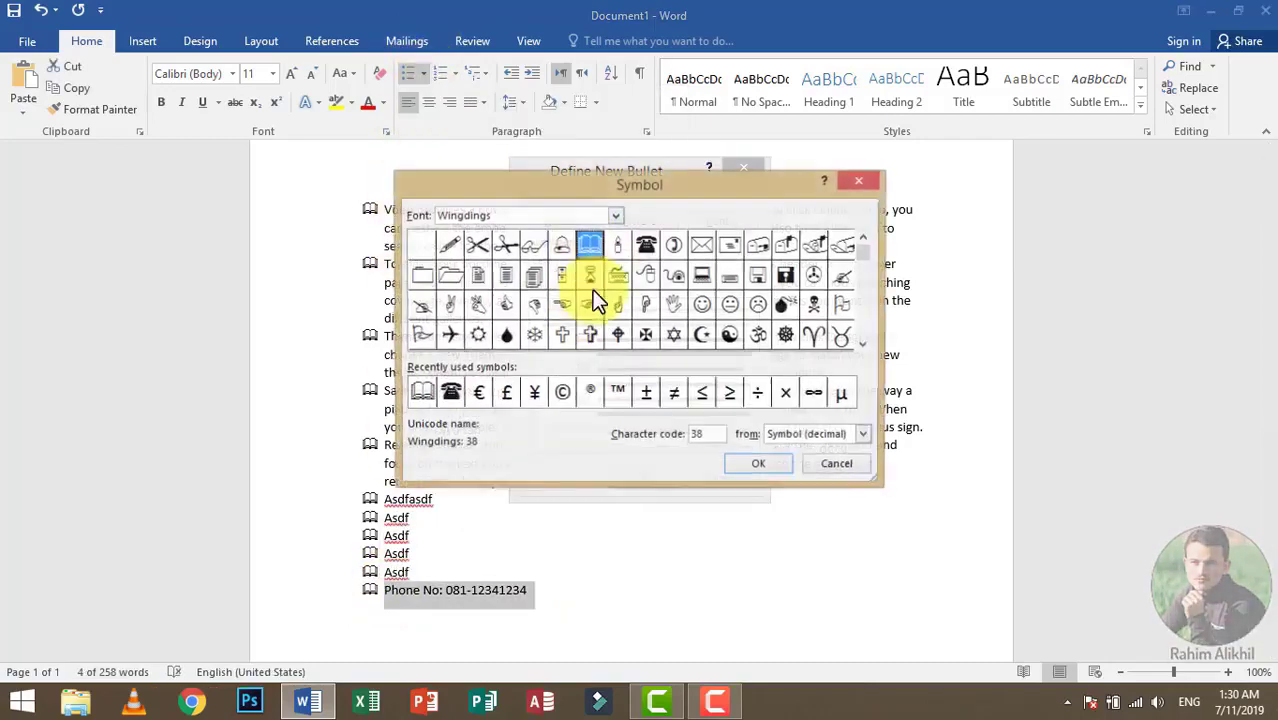
left_click(645, 245)
left_click(759, 465)
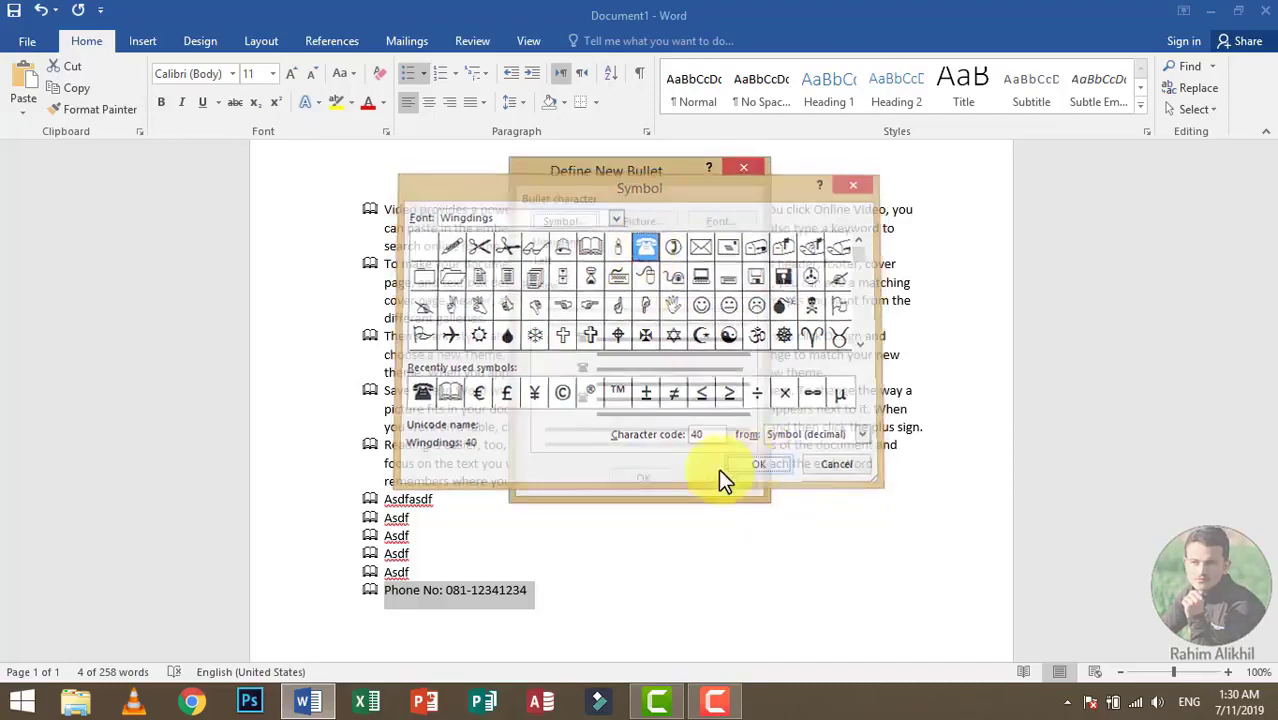
key("Return")
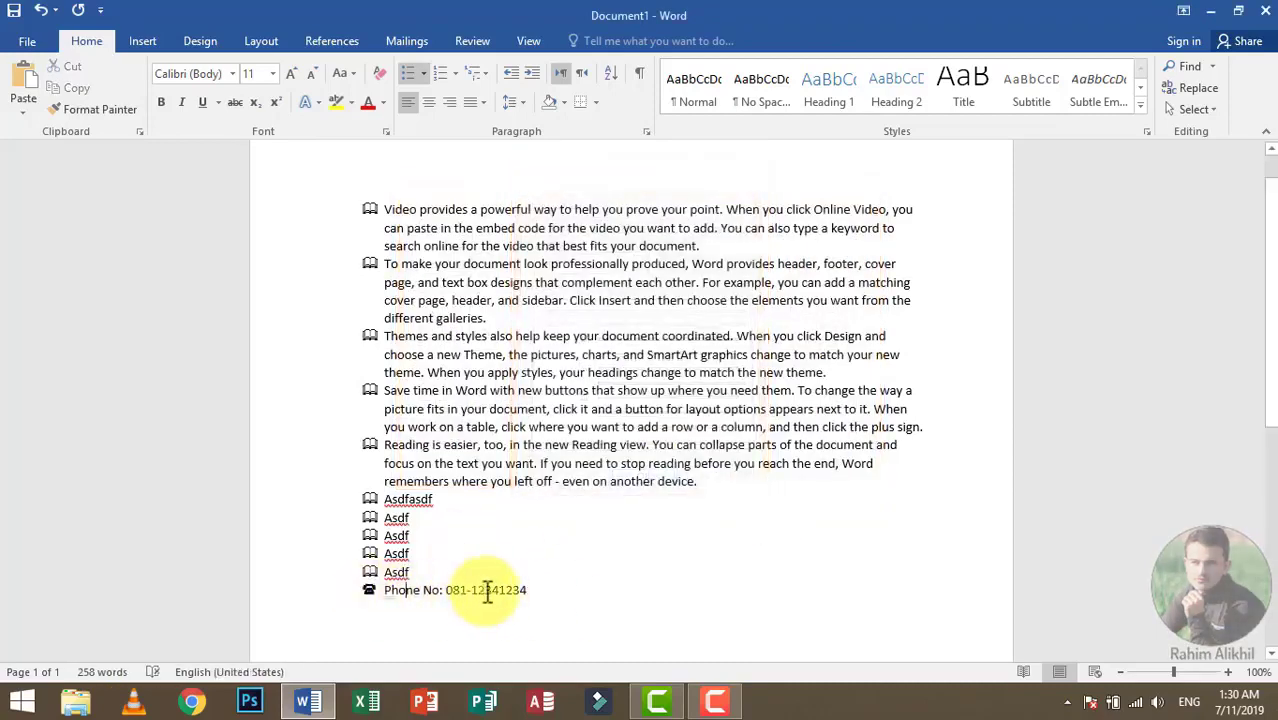
Step: Convert the entire bulleted list to a numbered list in the 1. 2. 3. format
left_click_drag(558, 575, 453, 73)
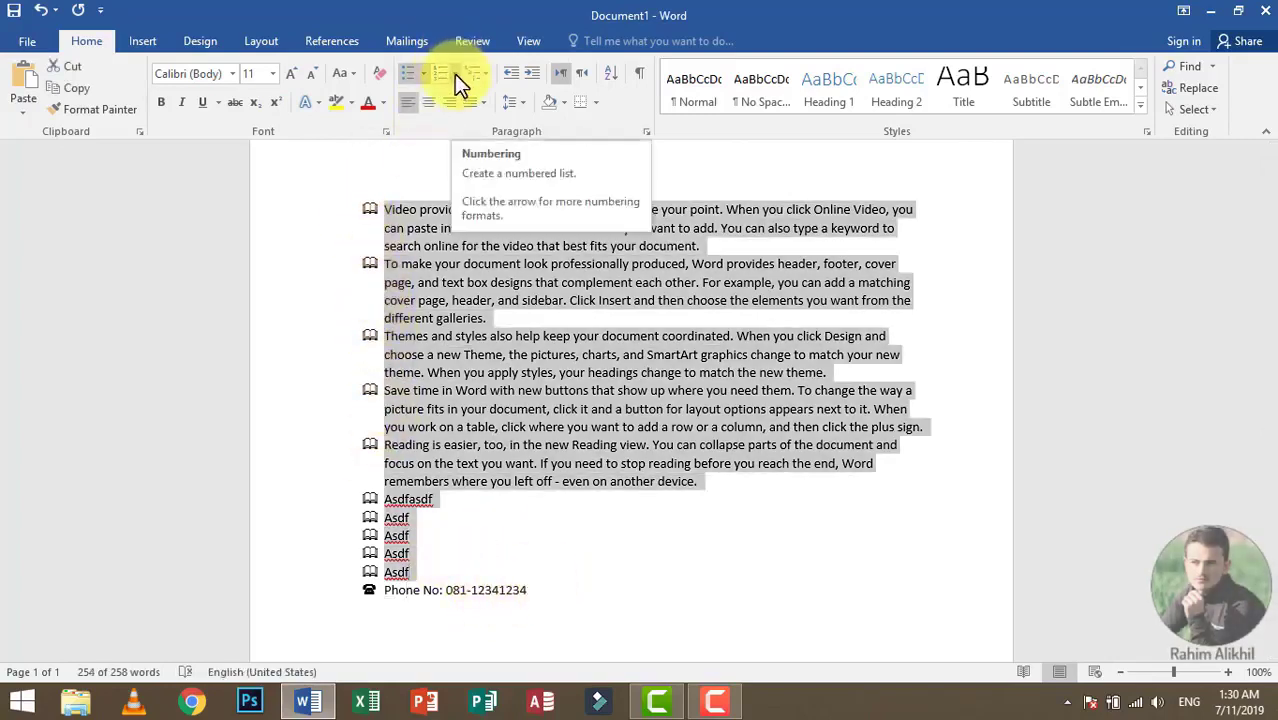
key("ctrl+a")
left_click(455, 73)
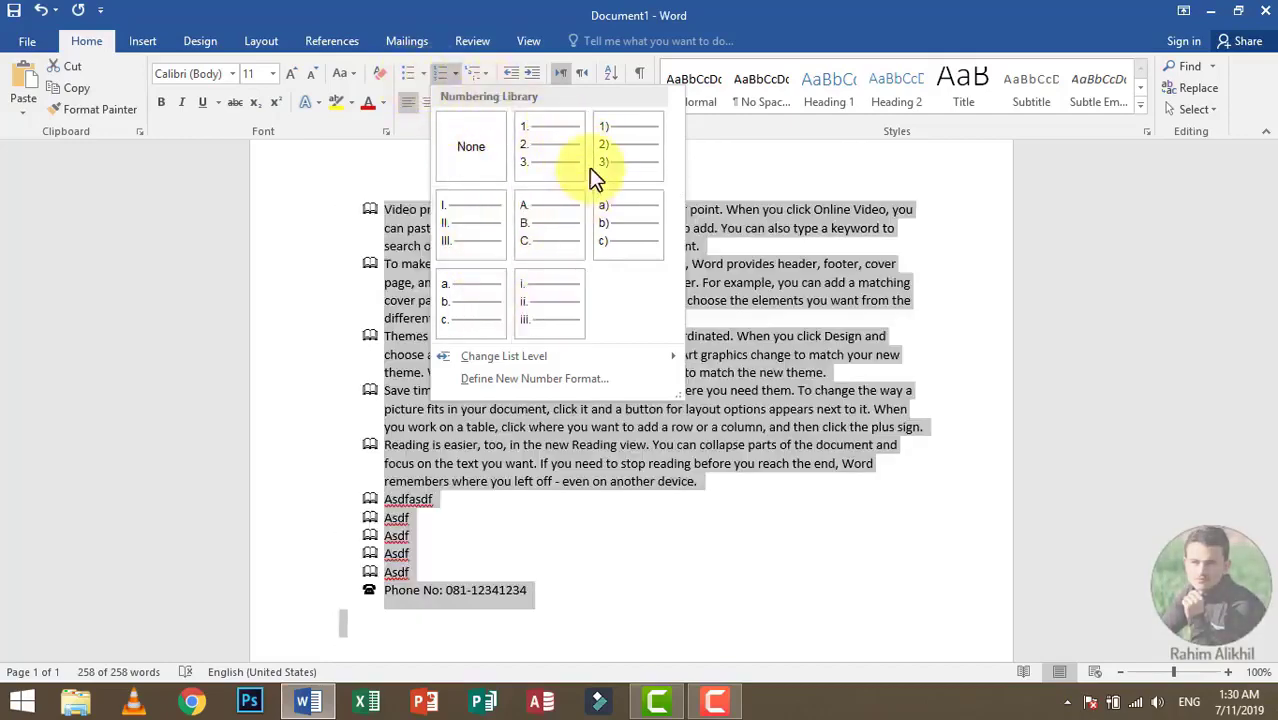
left_click(545, 150)
left_click(456, 72)
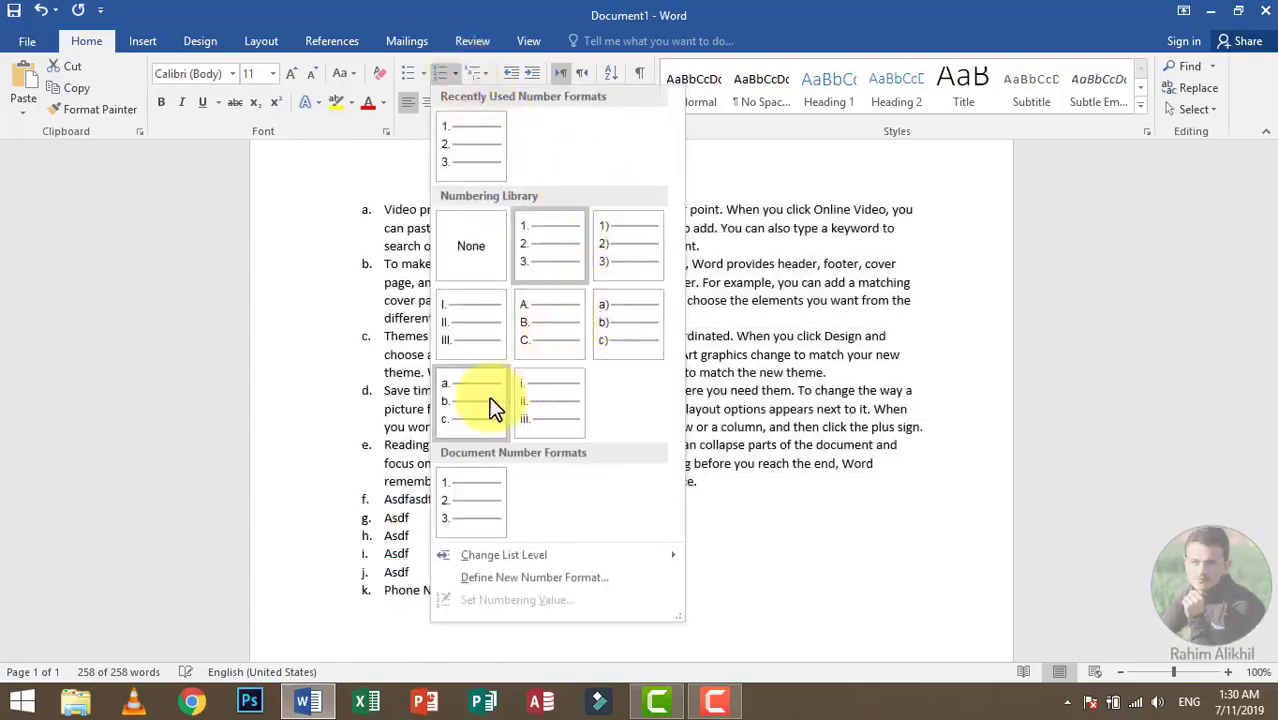
left_click(541, 240)
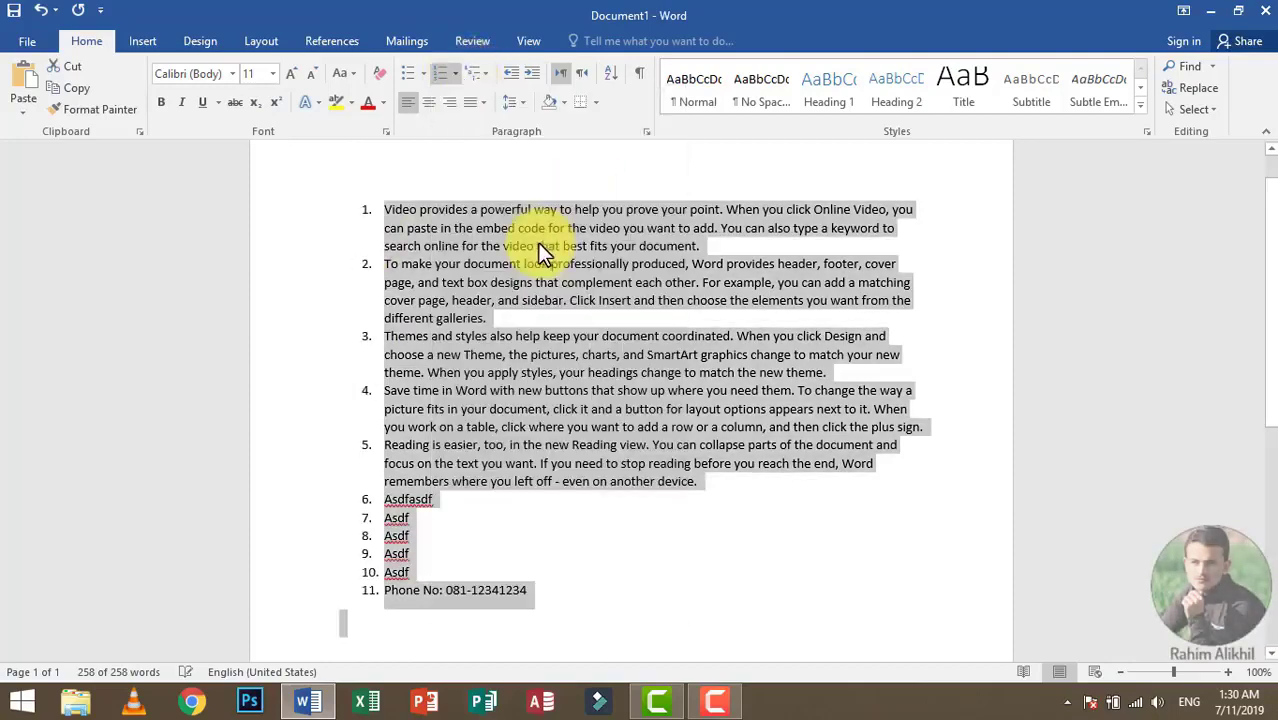
Step: Delete all the document's content and start a multilevel list in the 1) a) i) format
left_click(484, 72)
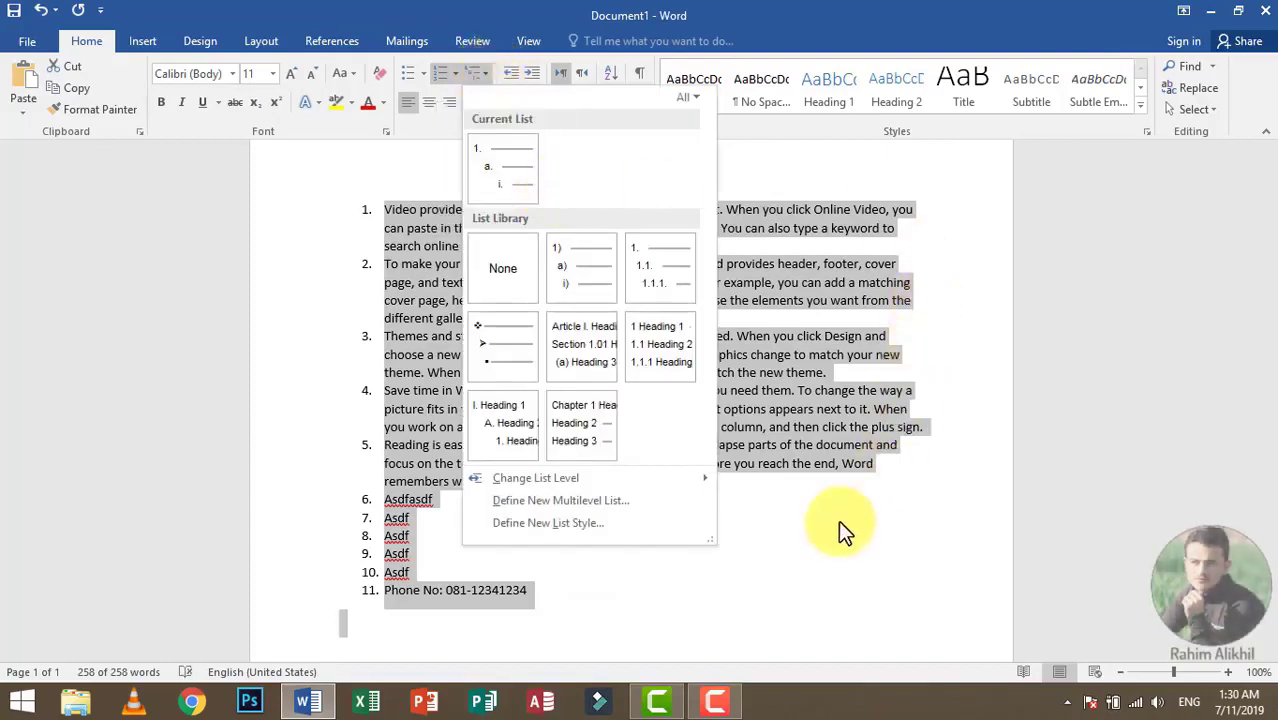
left_click(748, 562)
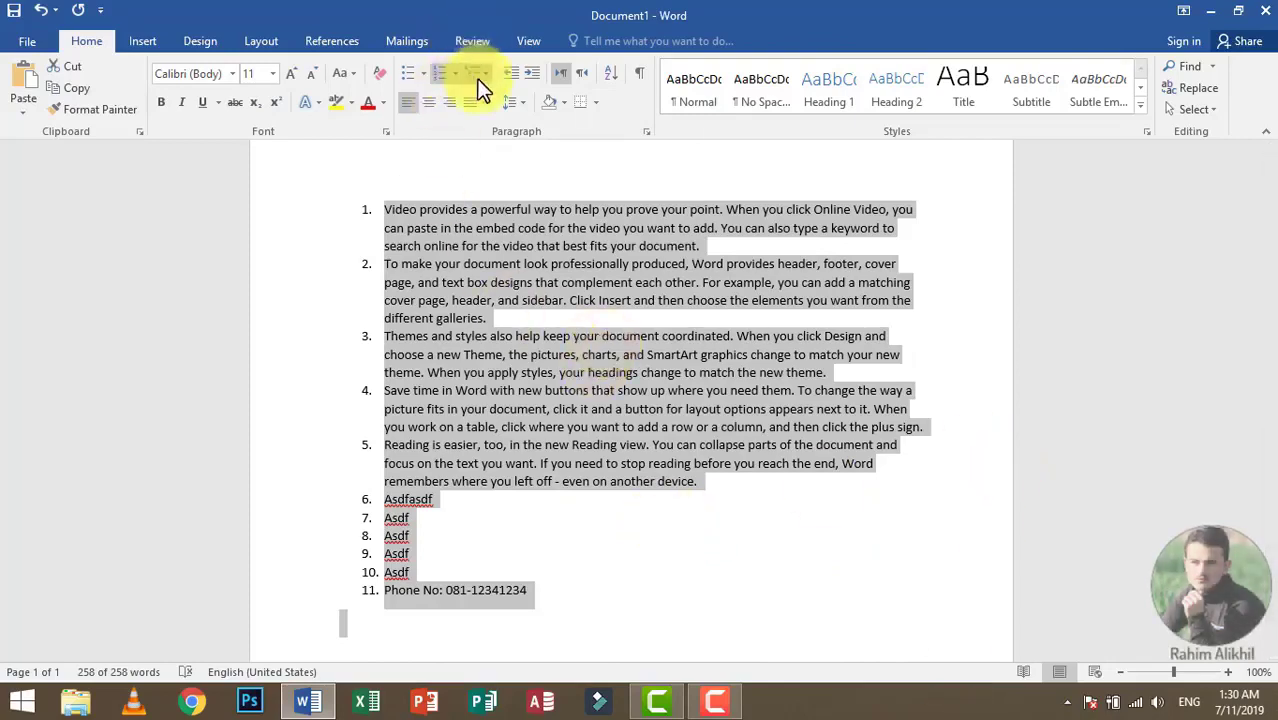
key("Delete")
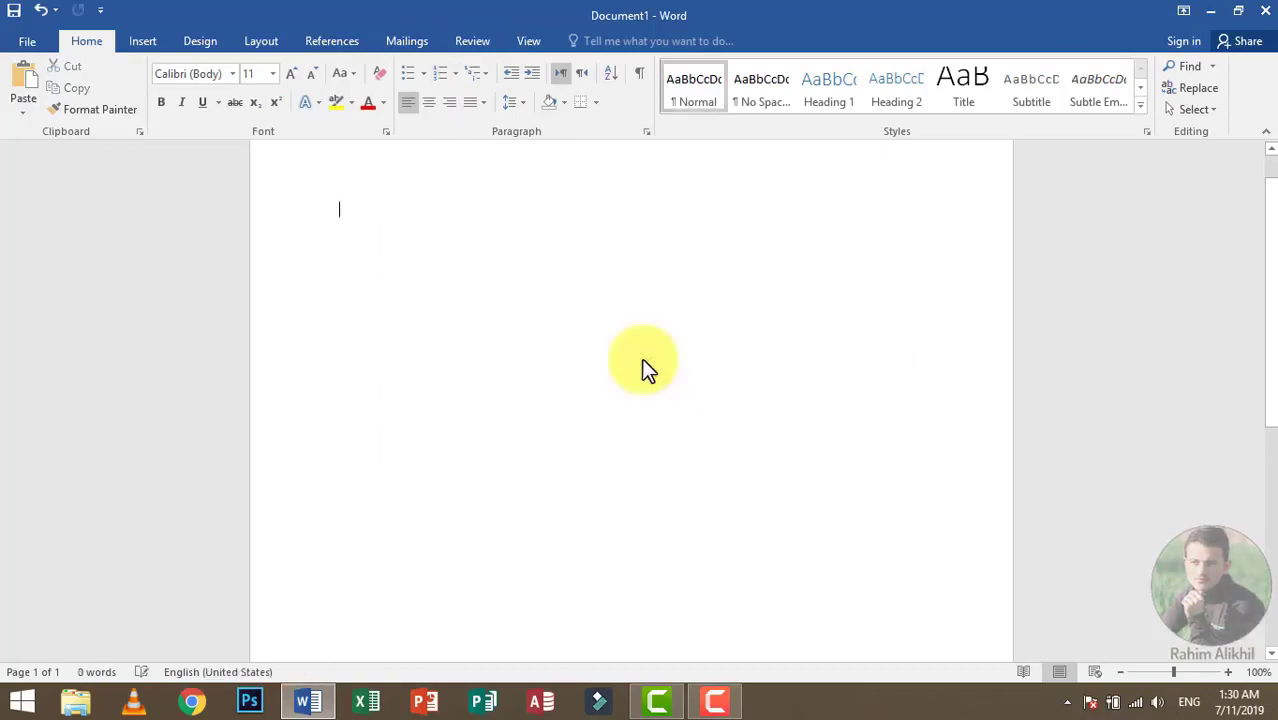
left_click(476, 73)
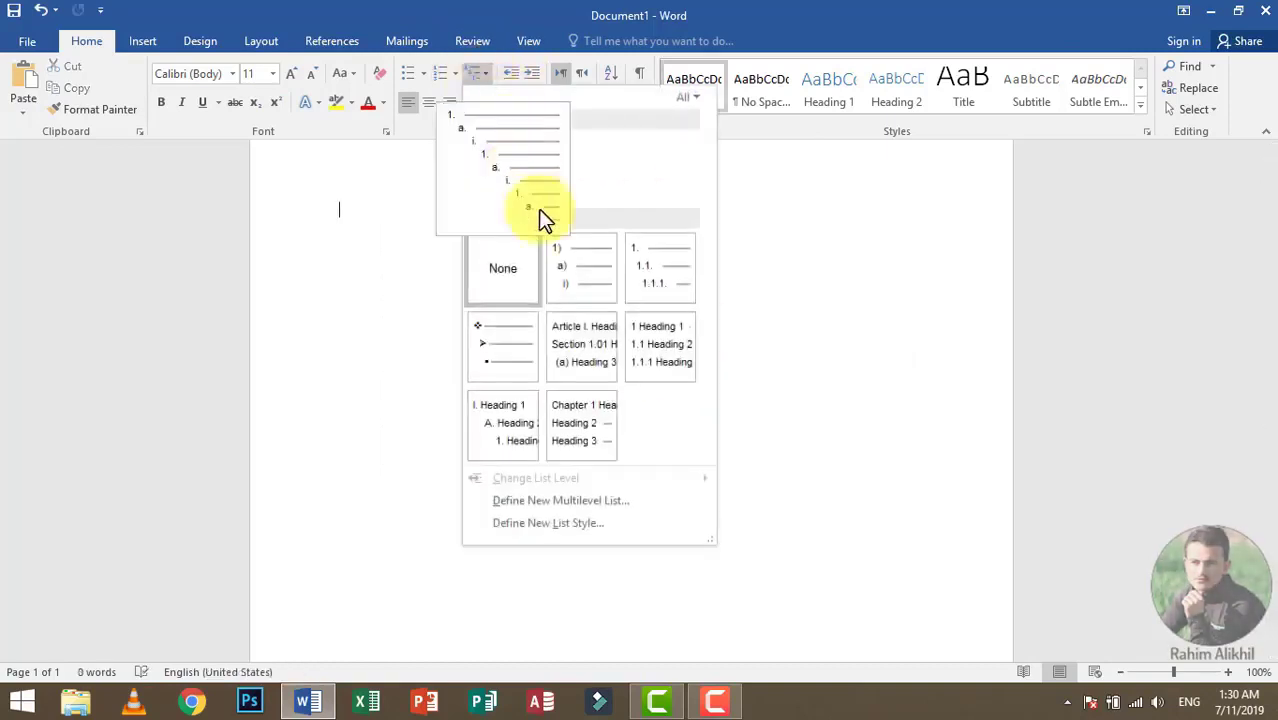
left_click(564, 270)
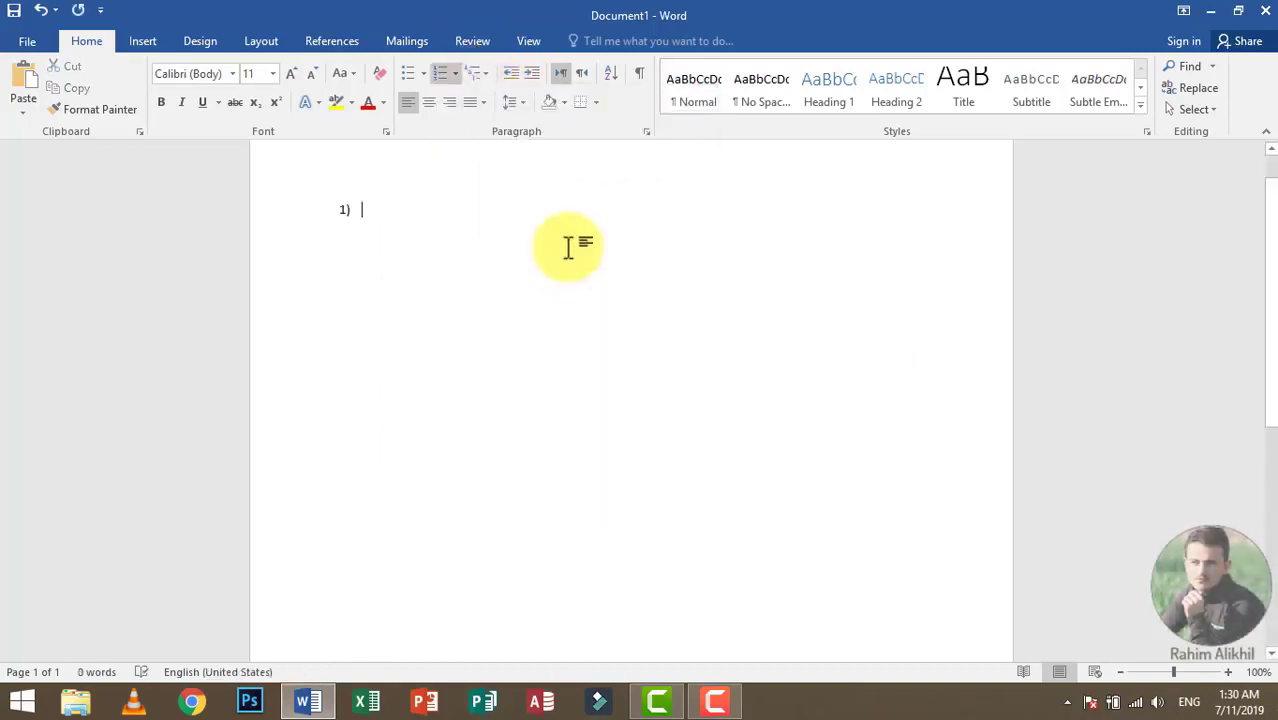
Step: Enter "What Is Computer?" as the first list item, with Software and Hardware as its second-level items
type("What Is C")
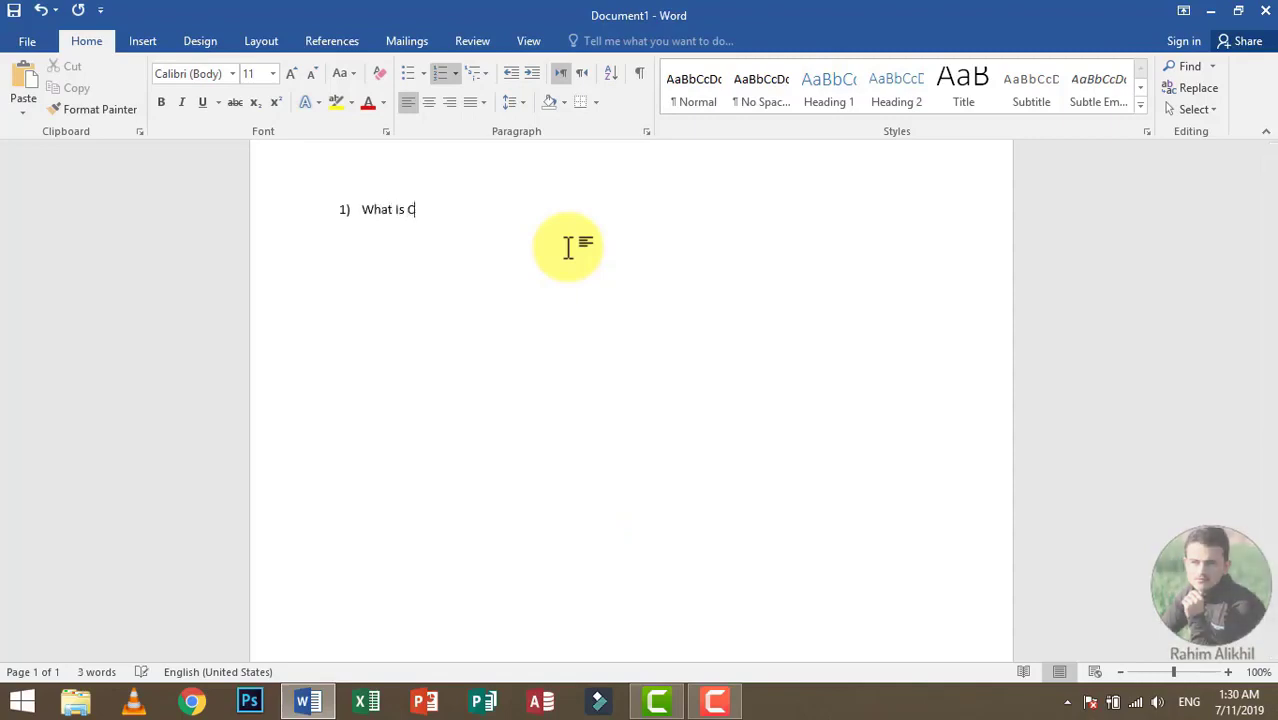
type("omputer?")
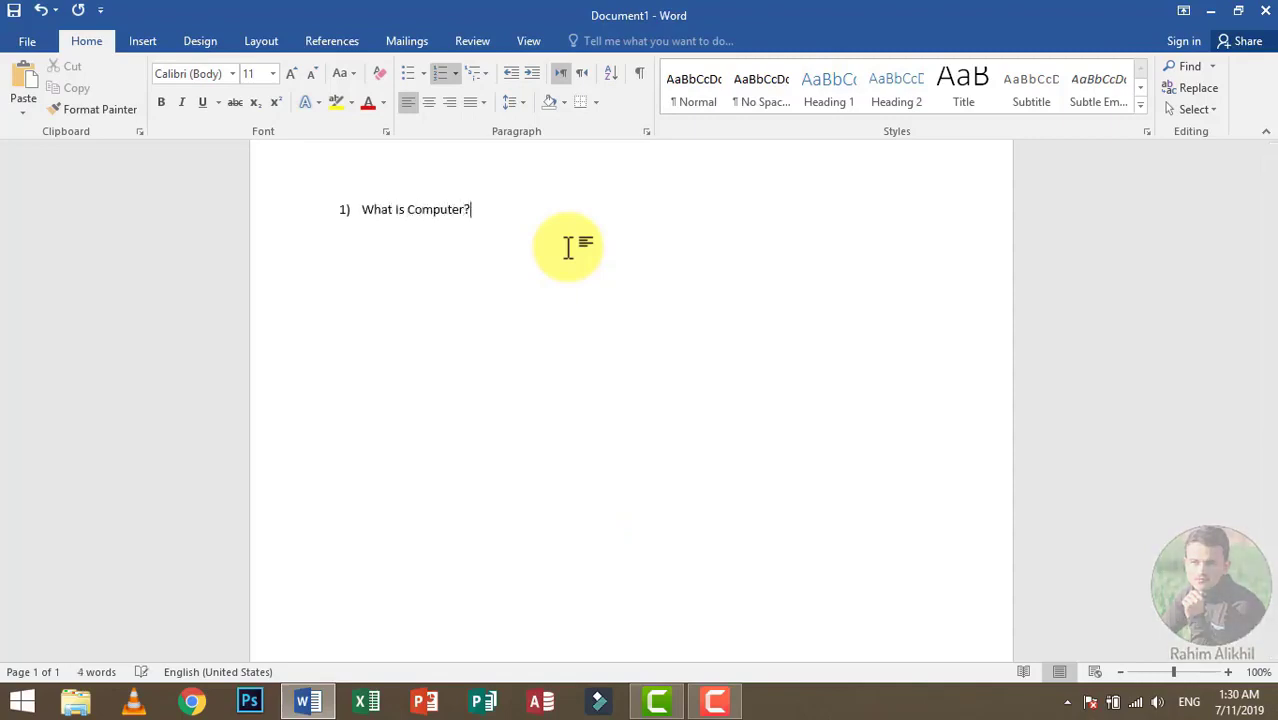
key("Return")
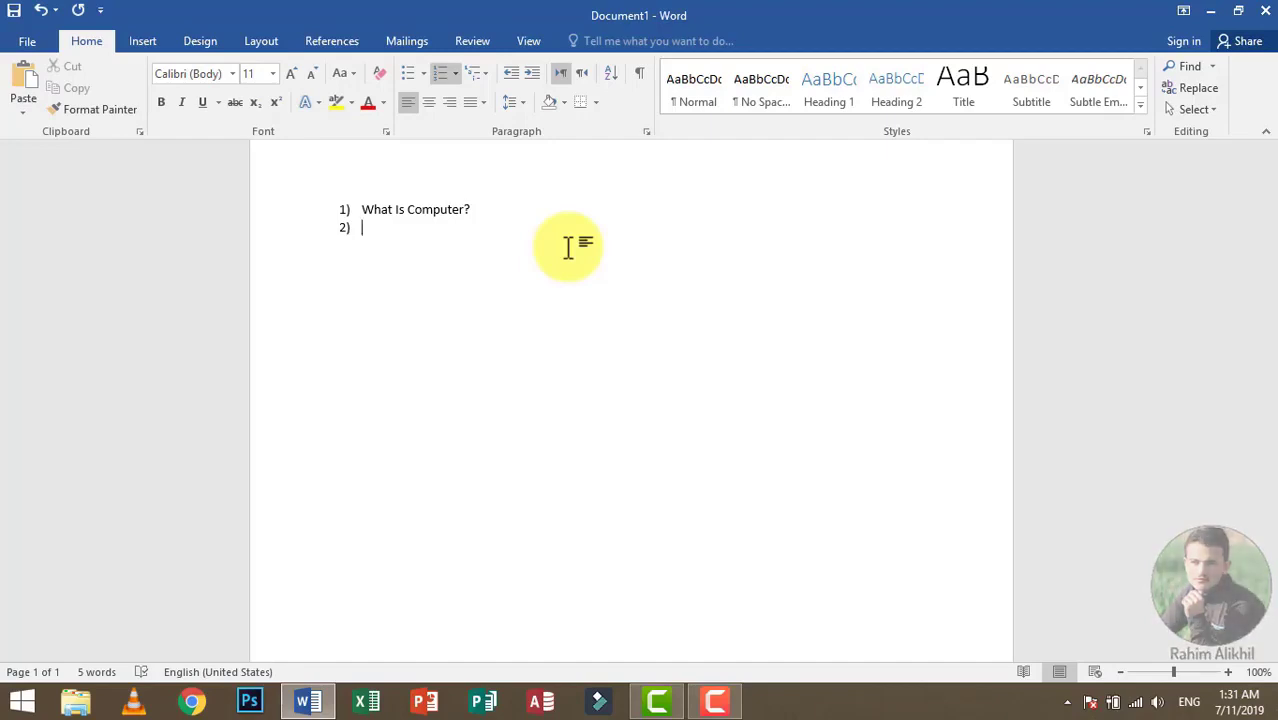
key("Tab")
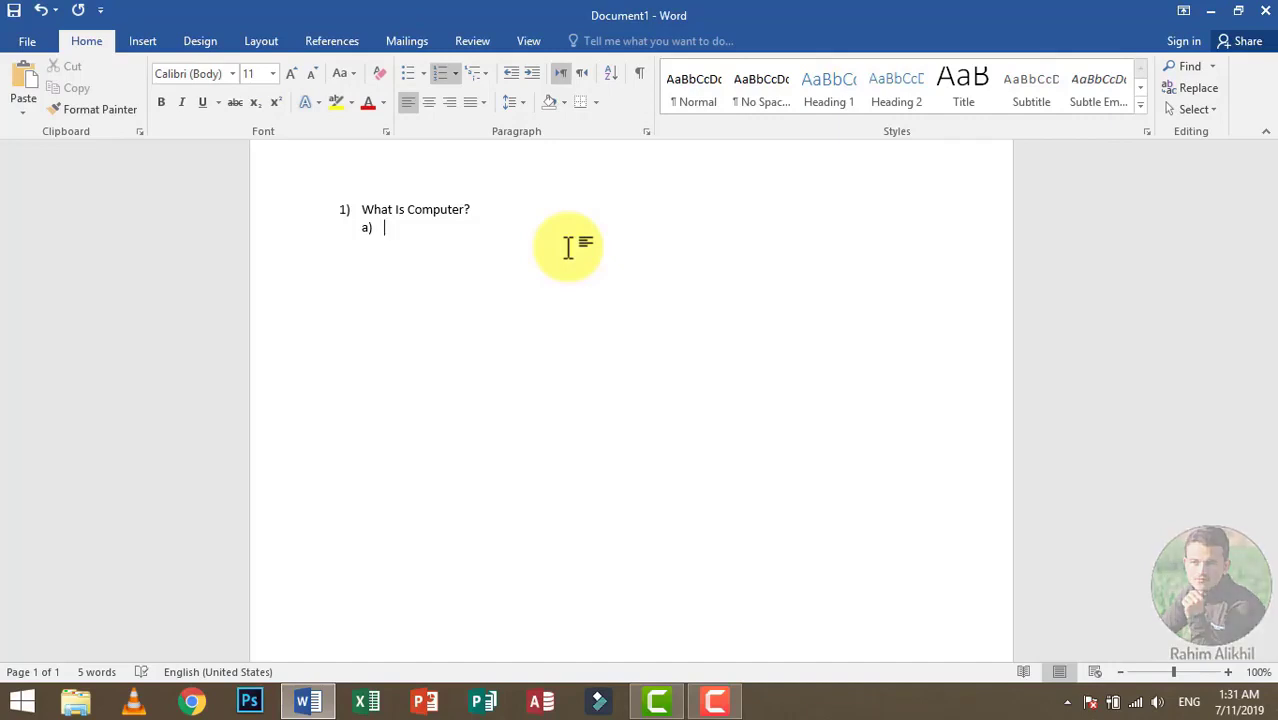
type("Software")
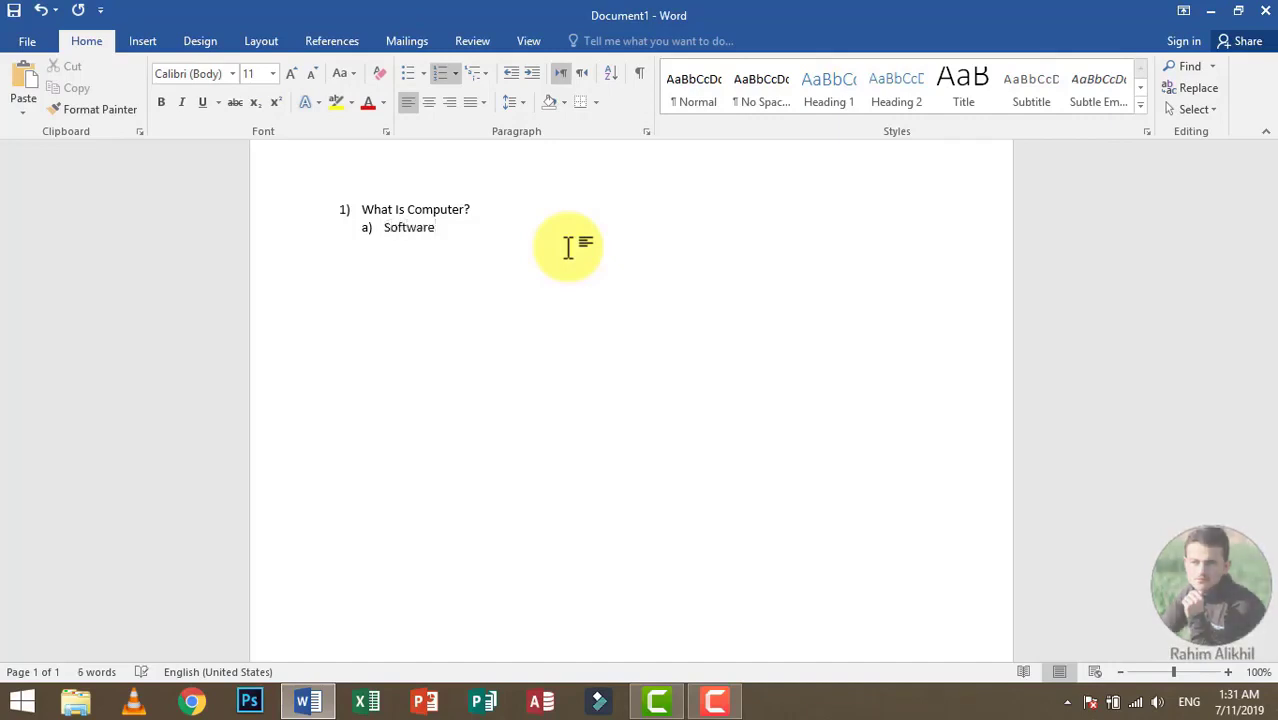
key("Return")
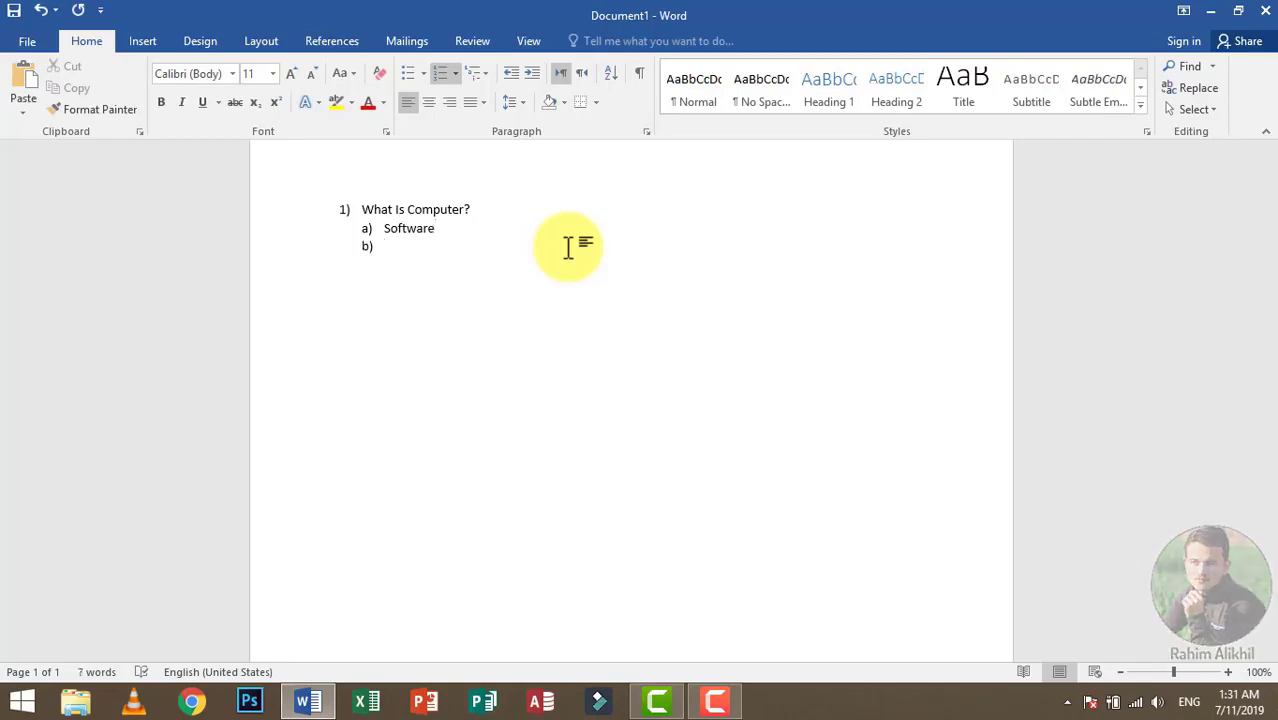
type("Hardware")
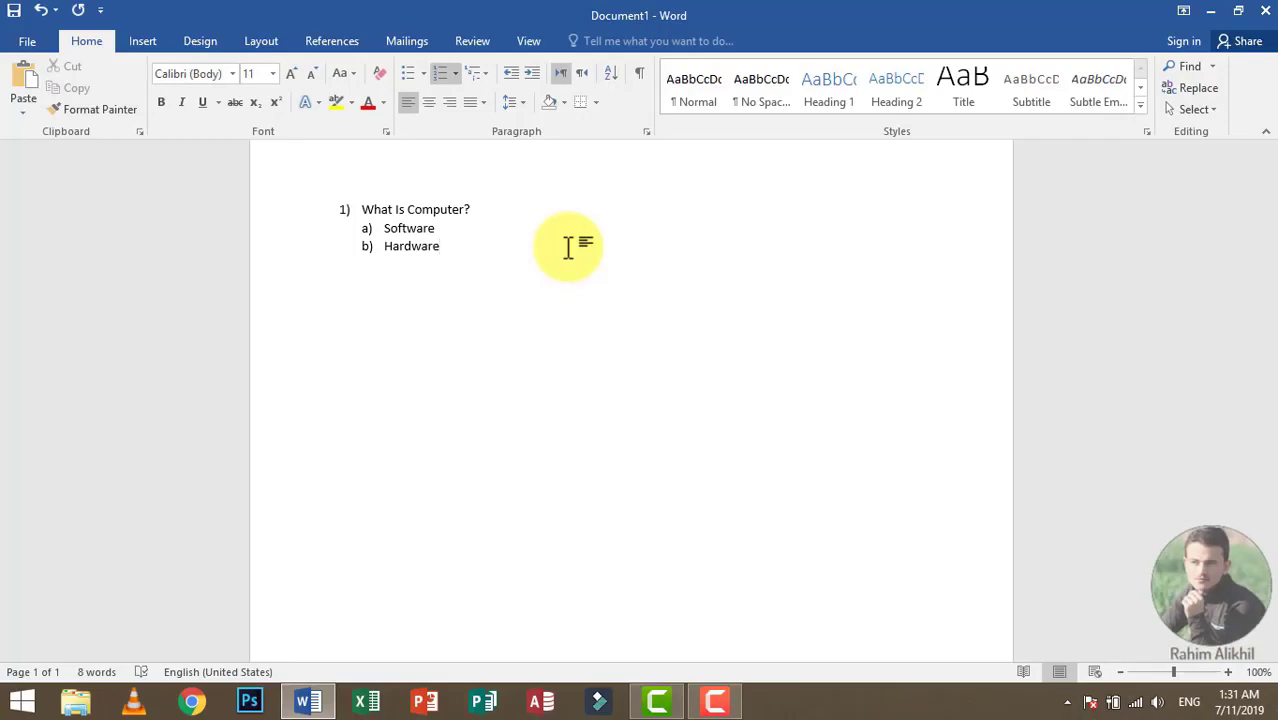
key("Return")
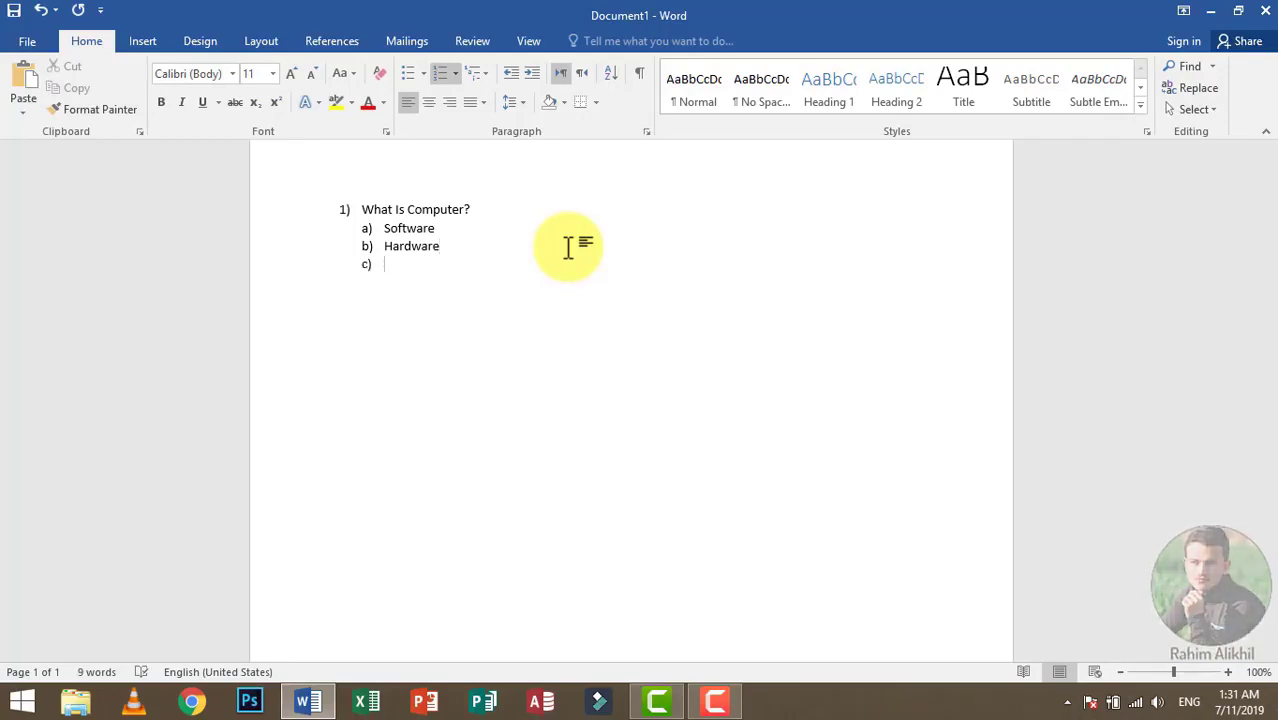
Step: Return to the top list level and enter "What Is Software?" as item 2
key("shift+Tab")
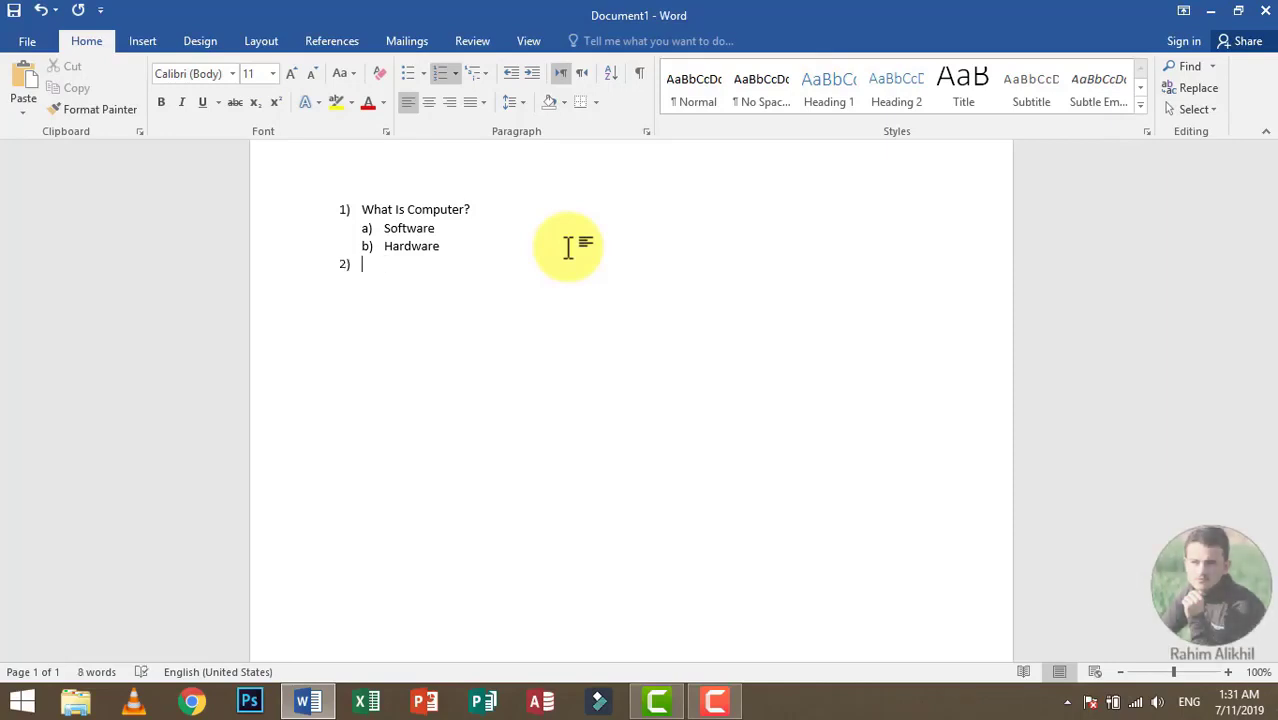
type("What Is ")
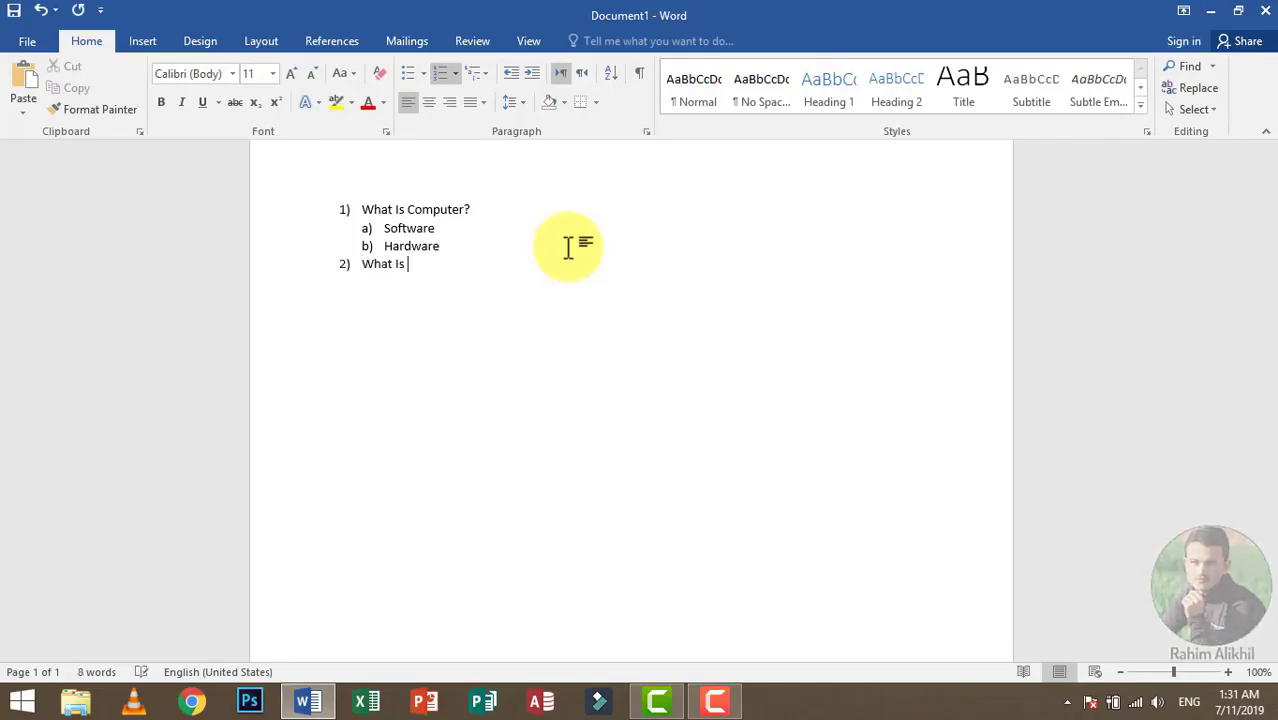
type("Software")
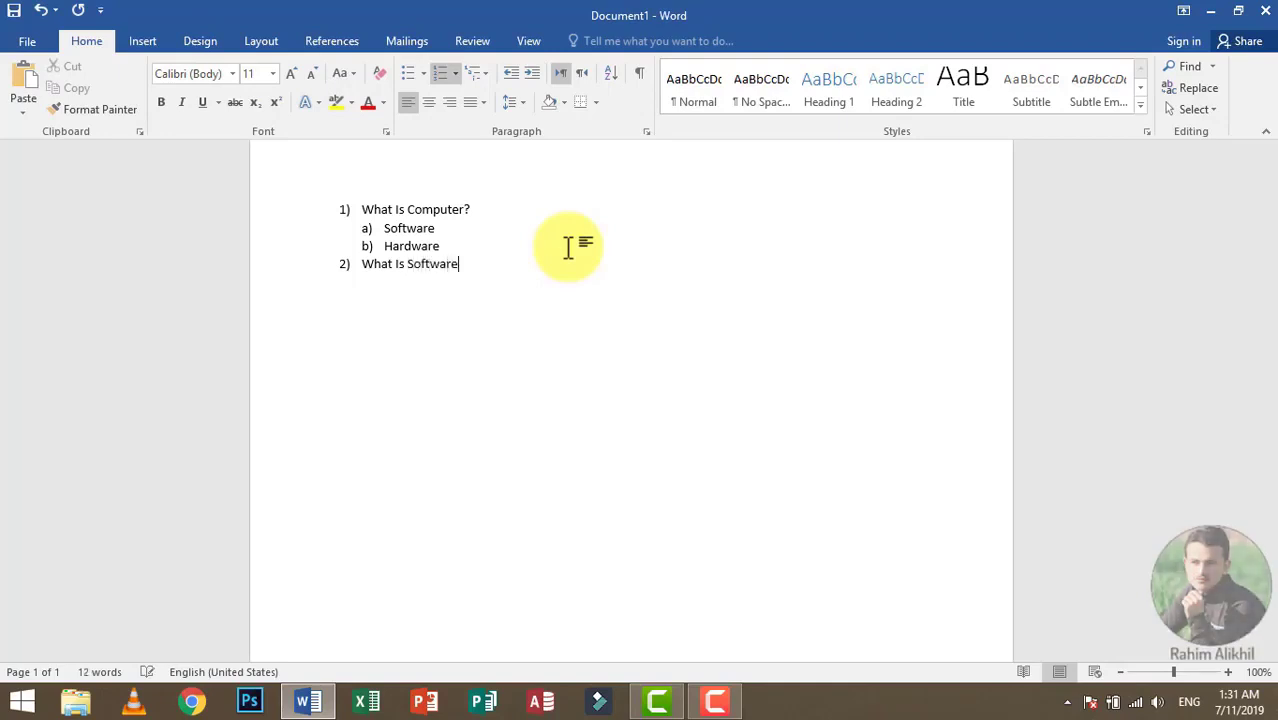
type("?")
key("Return")
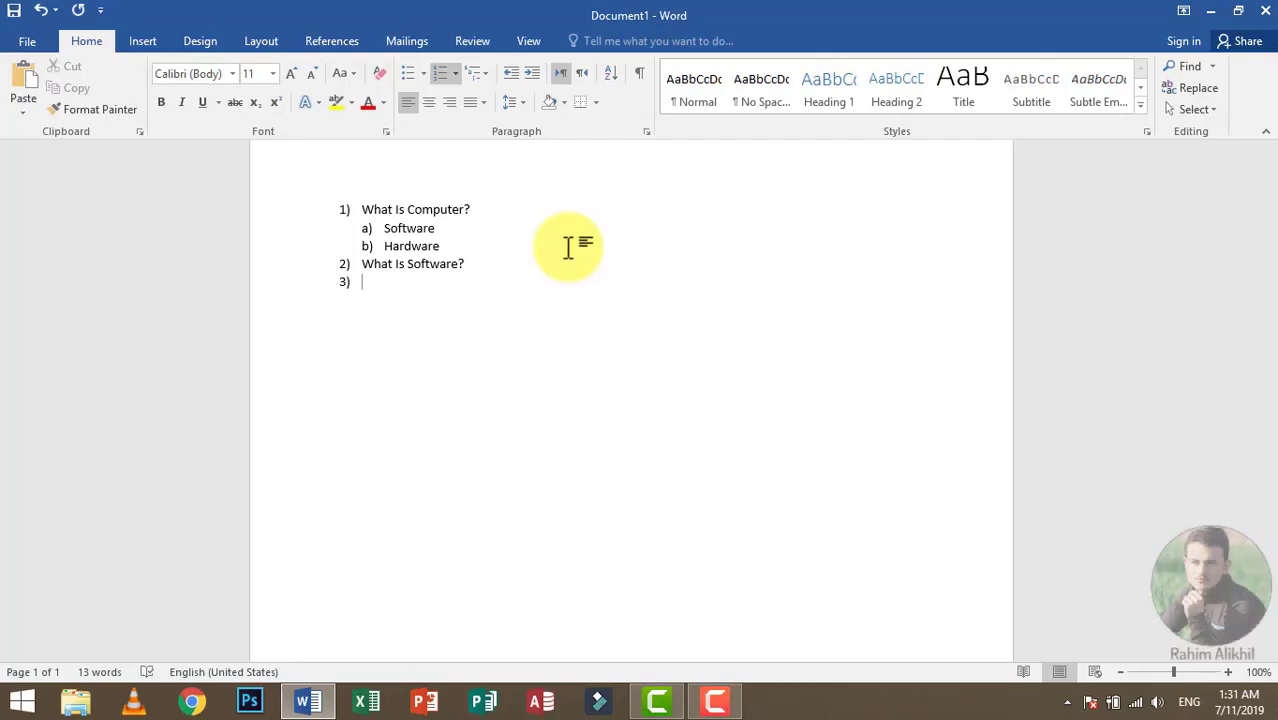
Step: Add System Software and Application Software as second-level items under "What Is Software?"
key("Tab")
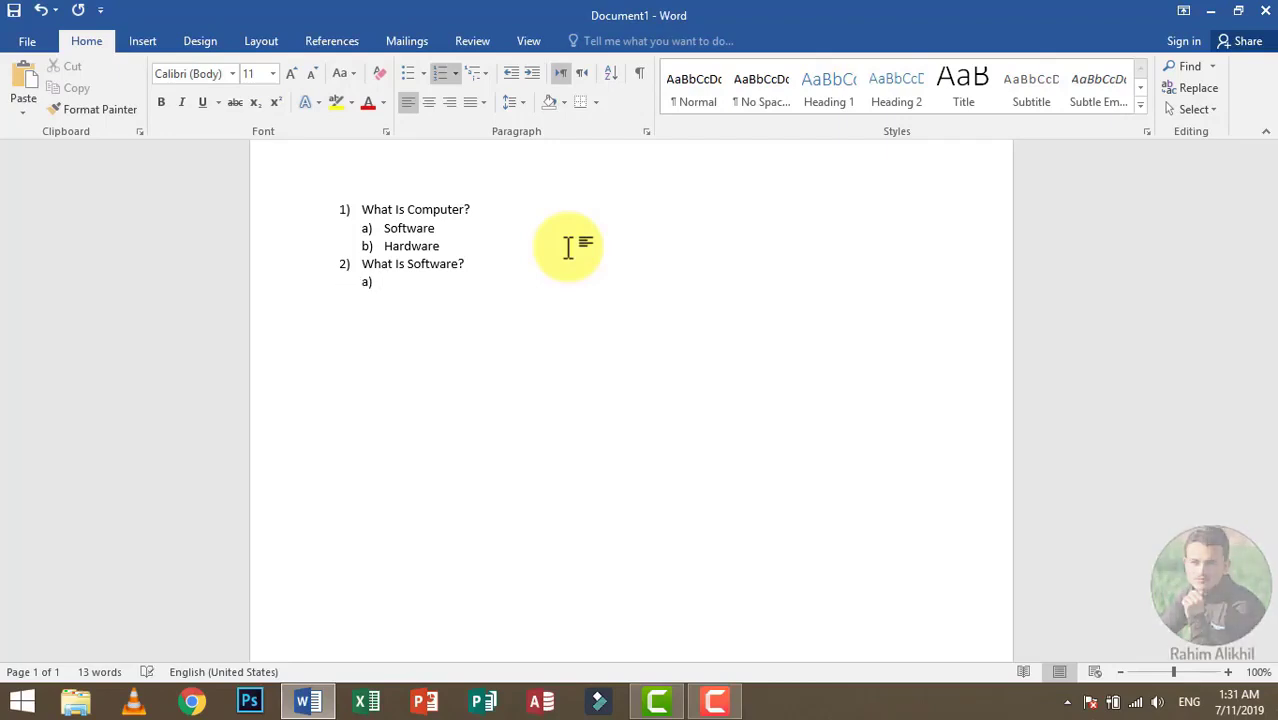
type("Sy")
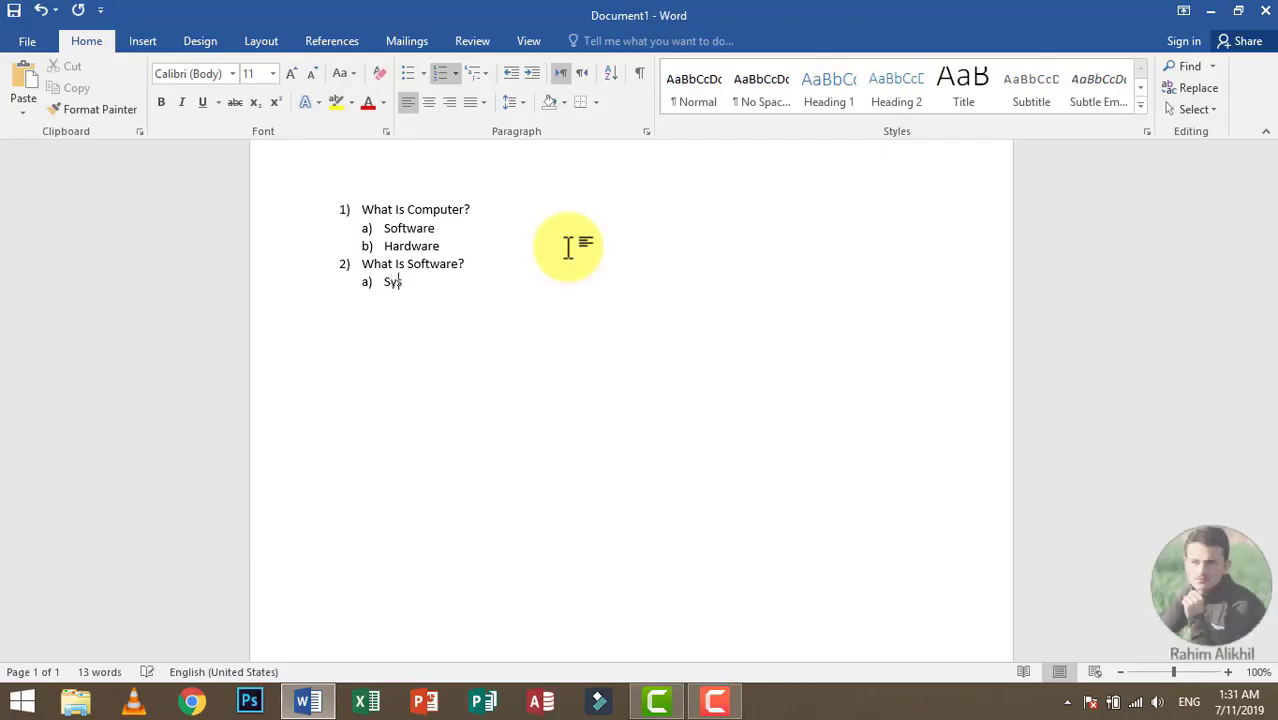
type("stem Software")
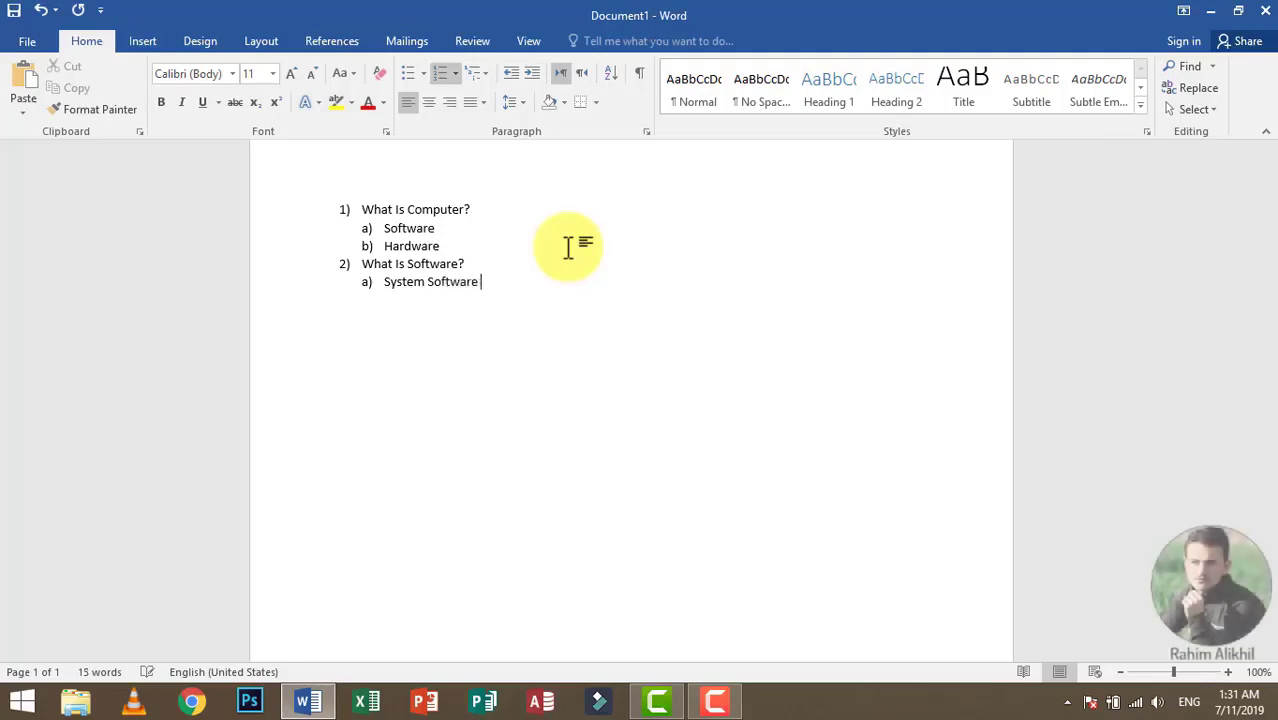
key("Return")
type("Application Software")
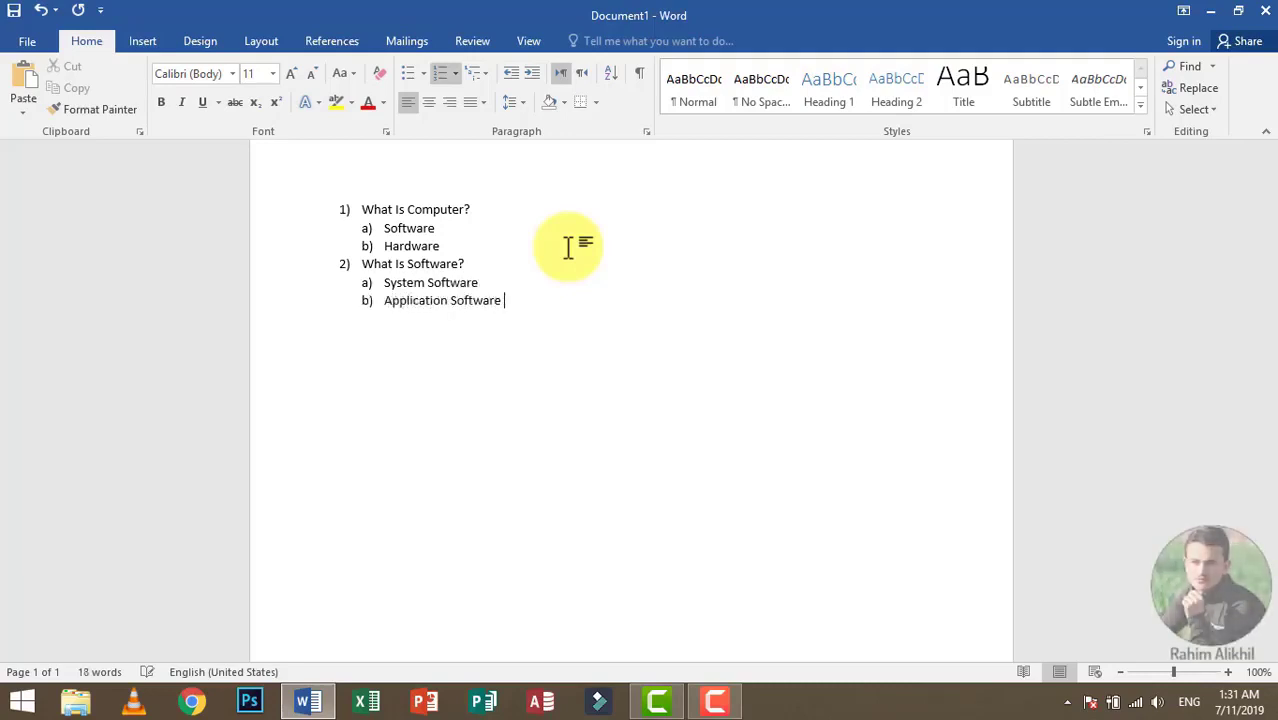
key("Return")
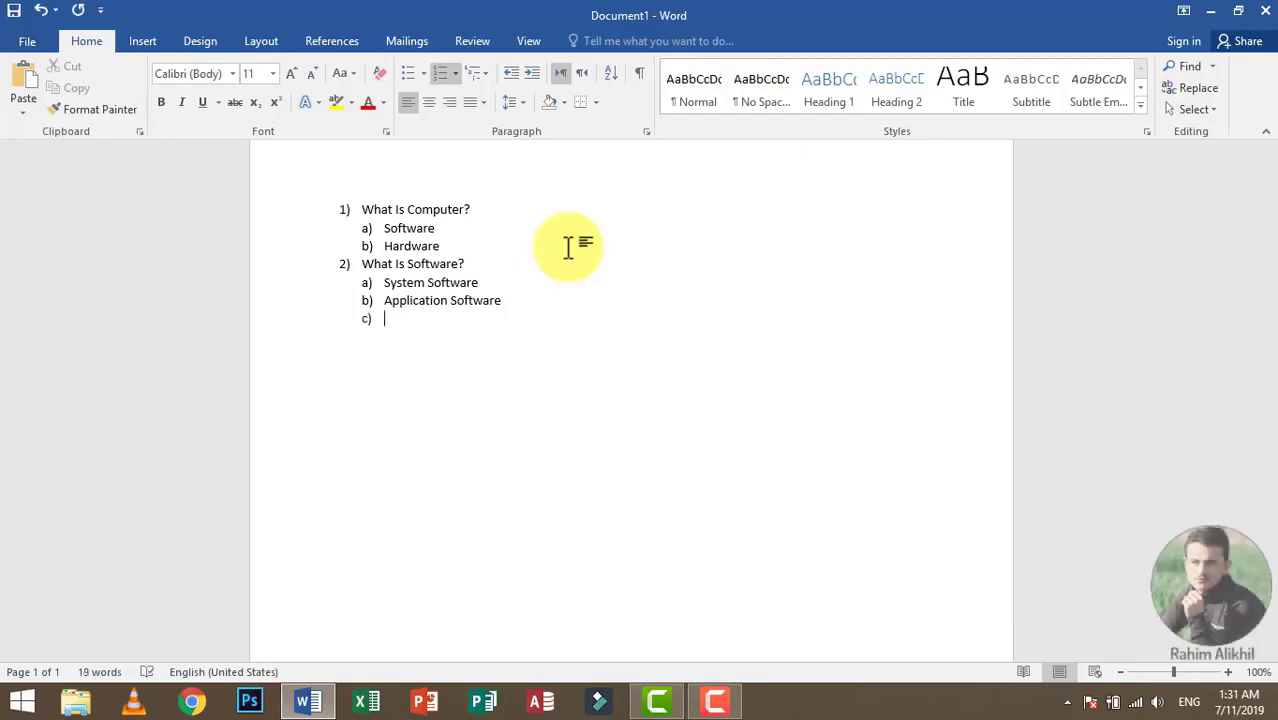
Step: Demote the empty item below Application Software one level, and promote it back up to the top level
key("Tab")
key("shift+Tab")
key("shift+Tab")
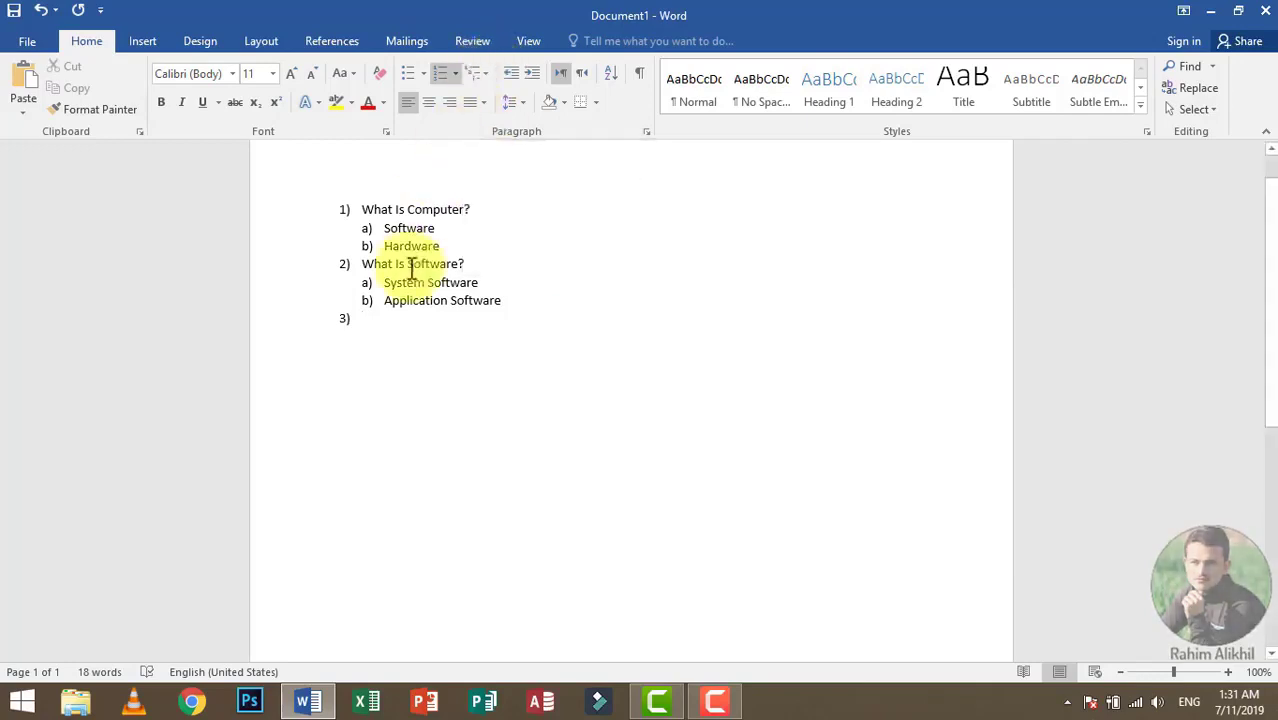
Step: Right-align the whole multilevel list, and change its alignment to centered
key("ctrl+a")
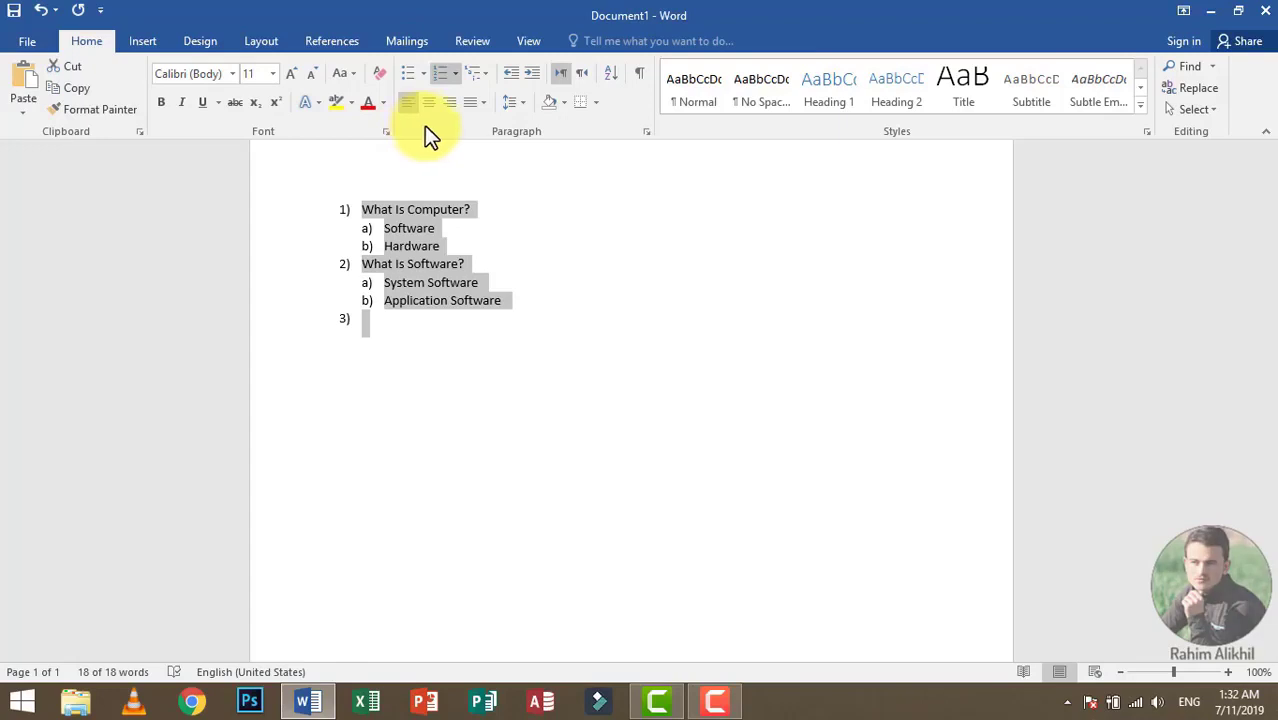
left_click(449, 103)
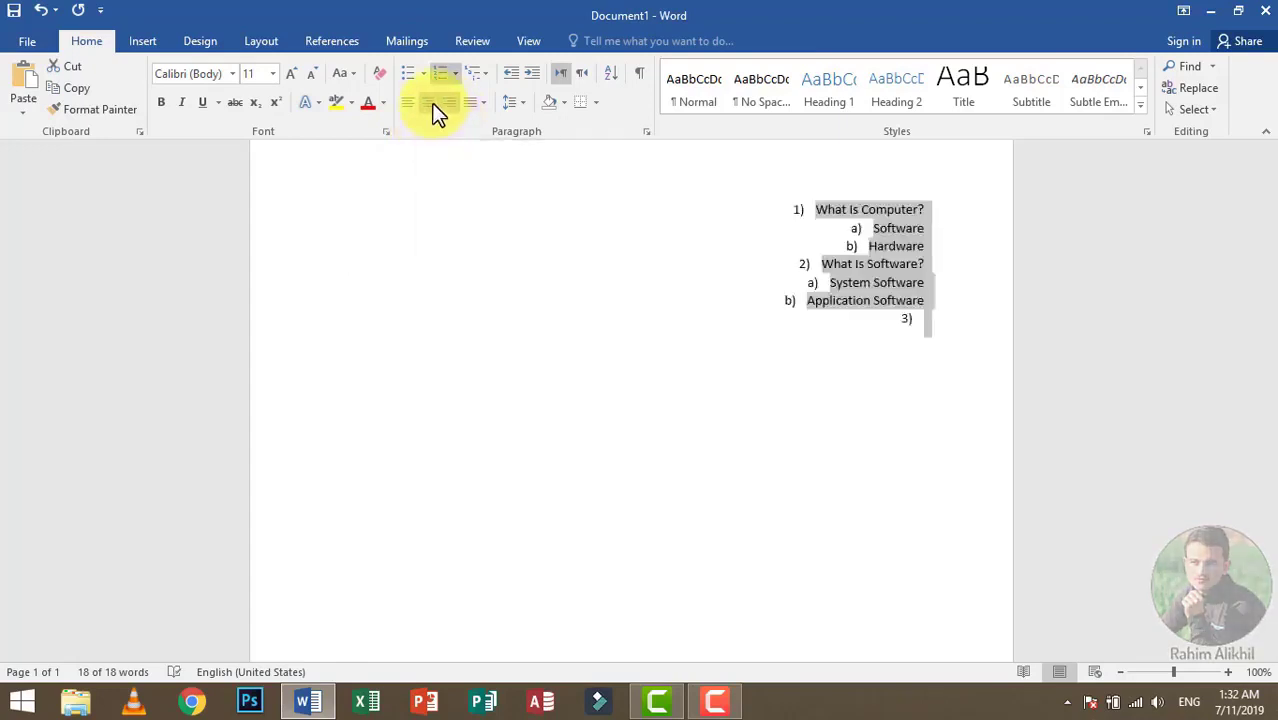
left_click(432, 104)
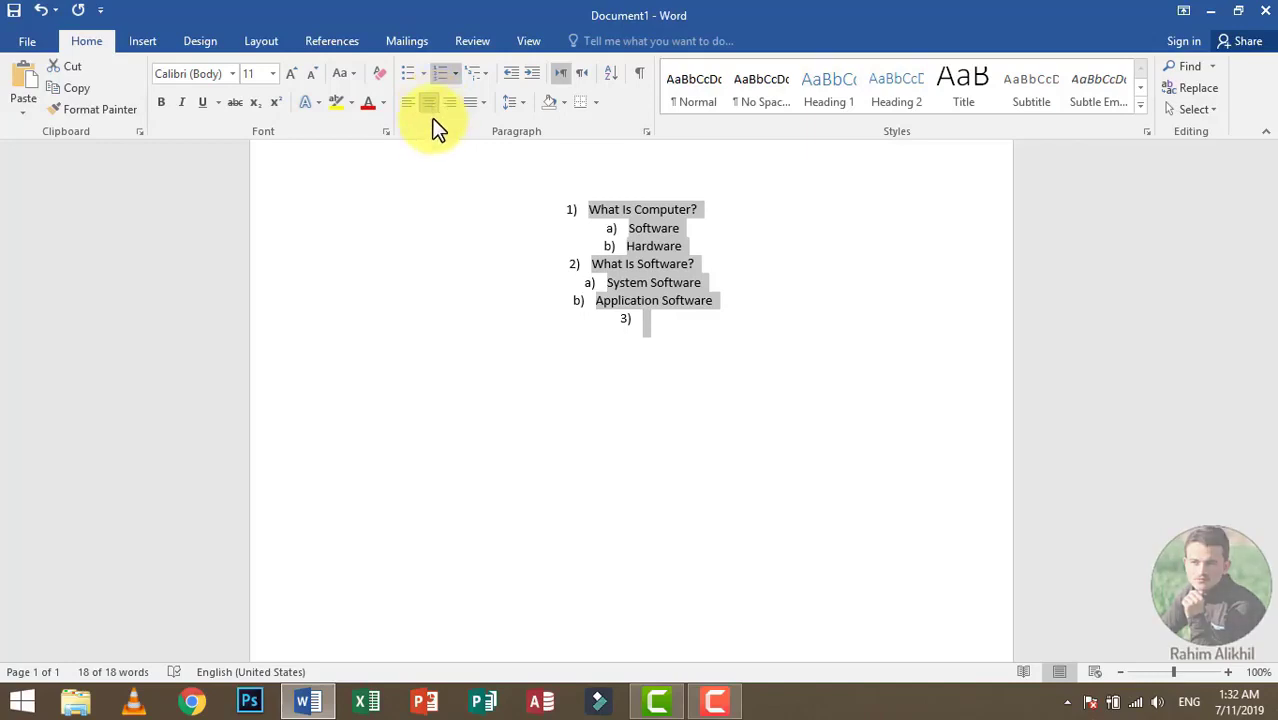
left_click(472, 103)
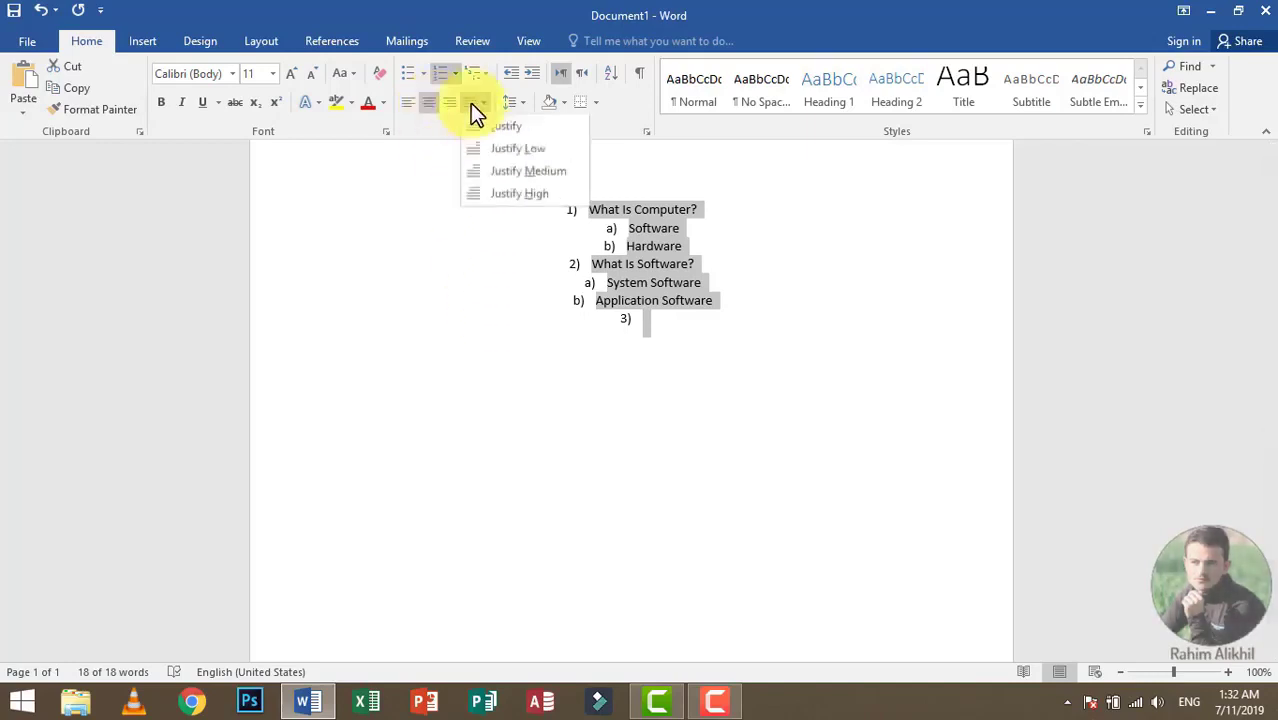
left_click(472, 103)
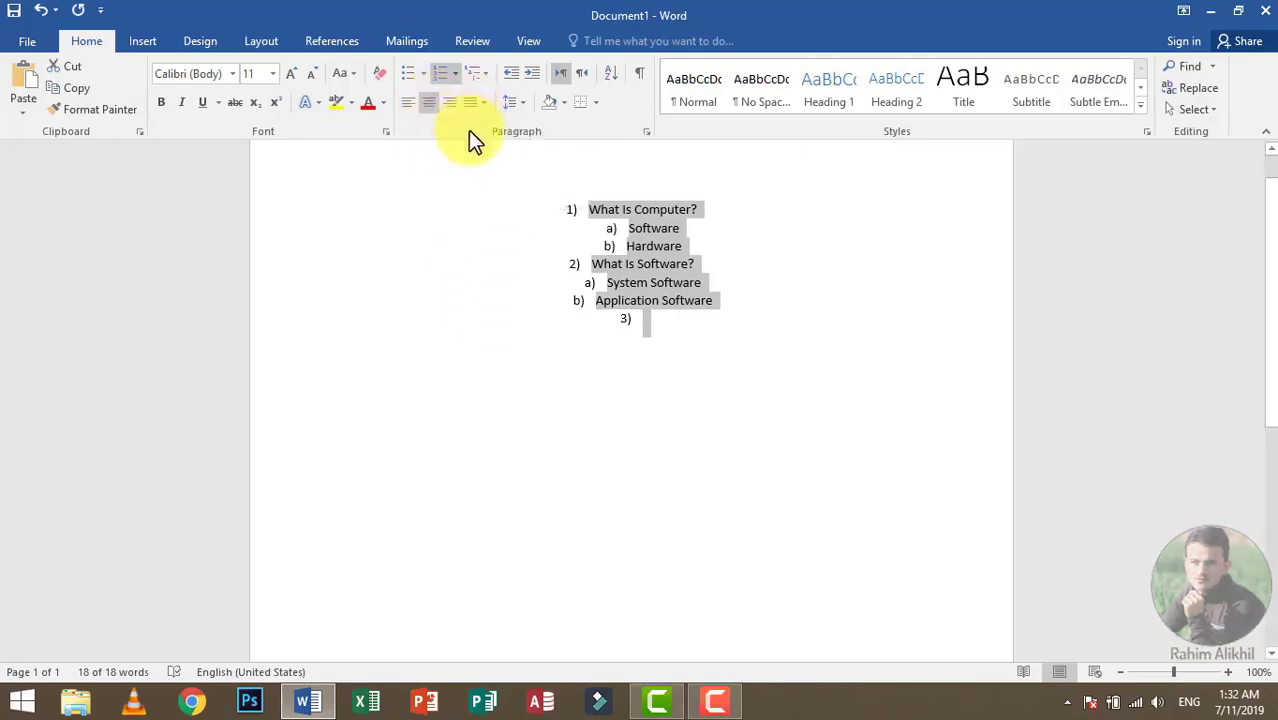
Step: Clear the list and generate sample paragraphs with =rand() in a new blank document
key("Delete")
key("ctrl+a")
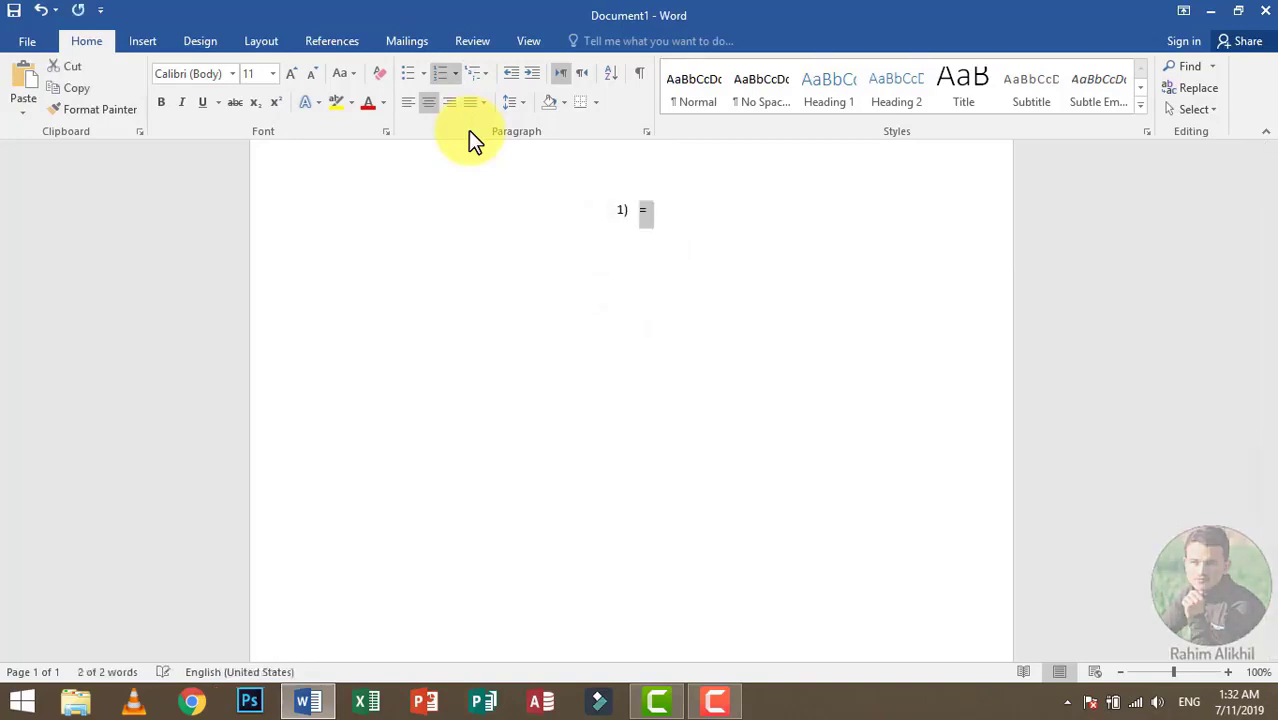
key("ctrl+n")
type("=rand()")
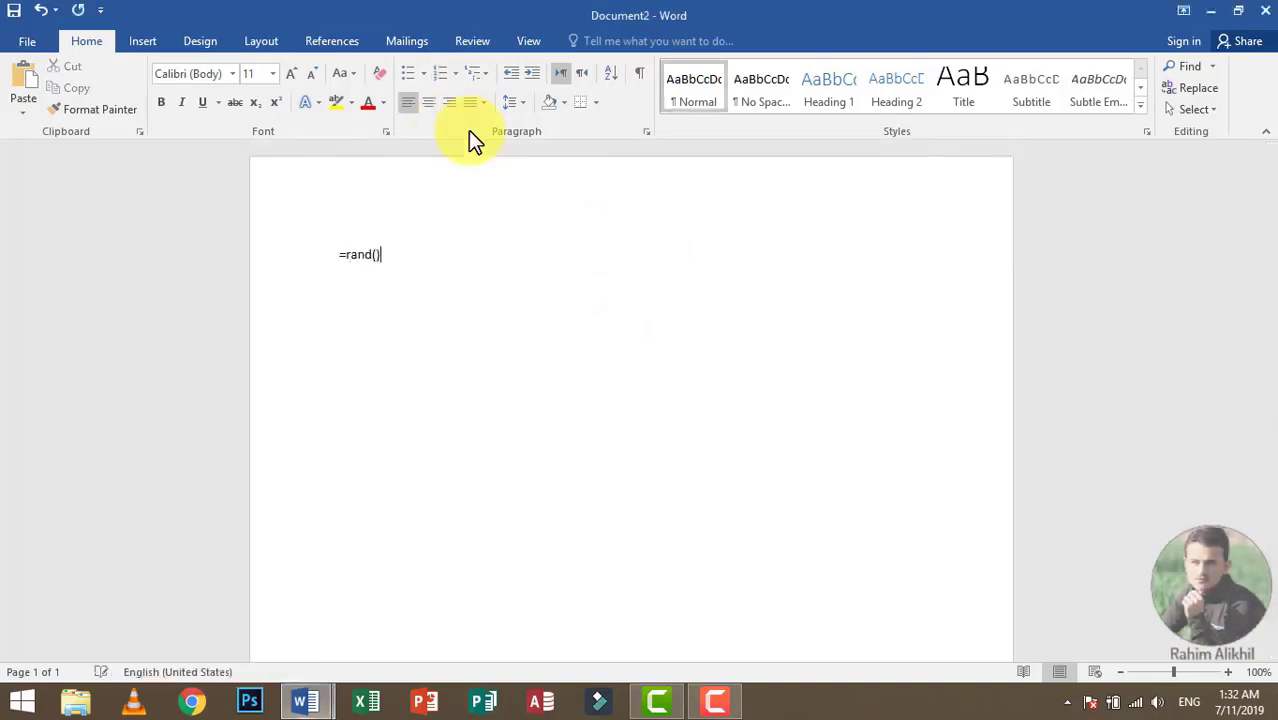
key("Return")
Step: Select all the sample paragraphs and apply Justify alignment to them
key("ctrl+a")
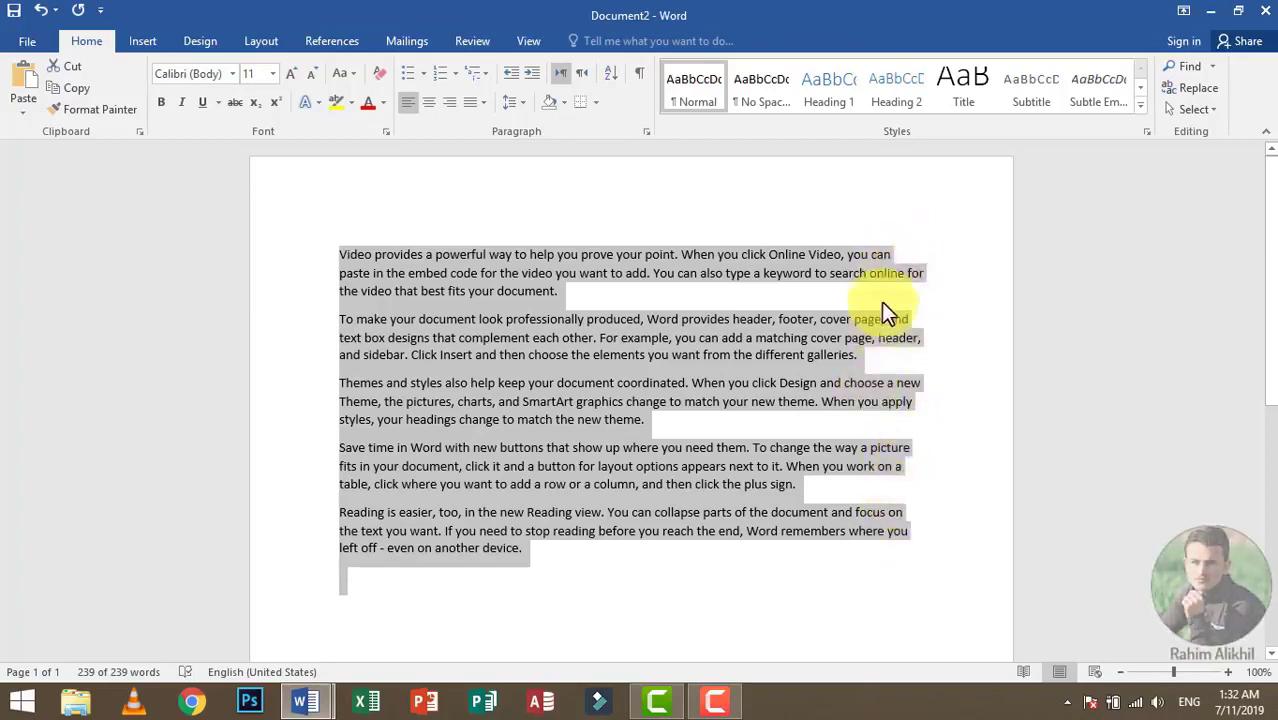
left_click(845, 436)
key("ctrl+a")
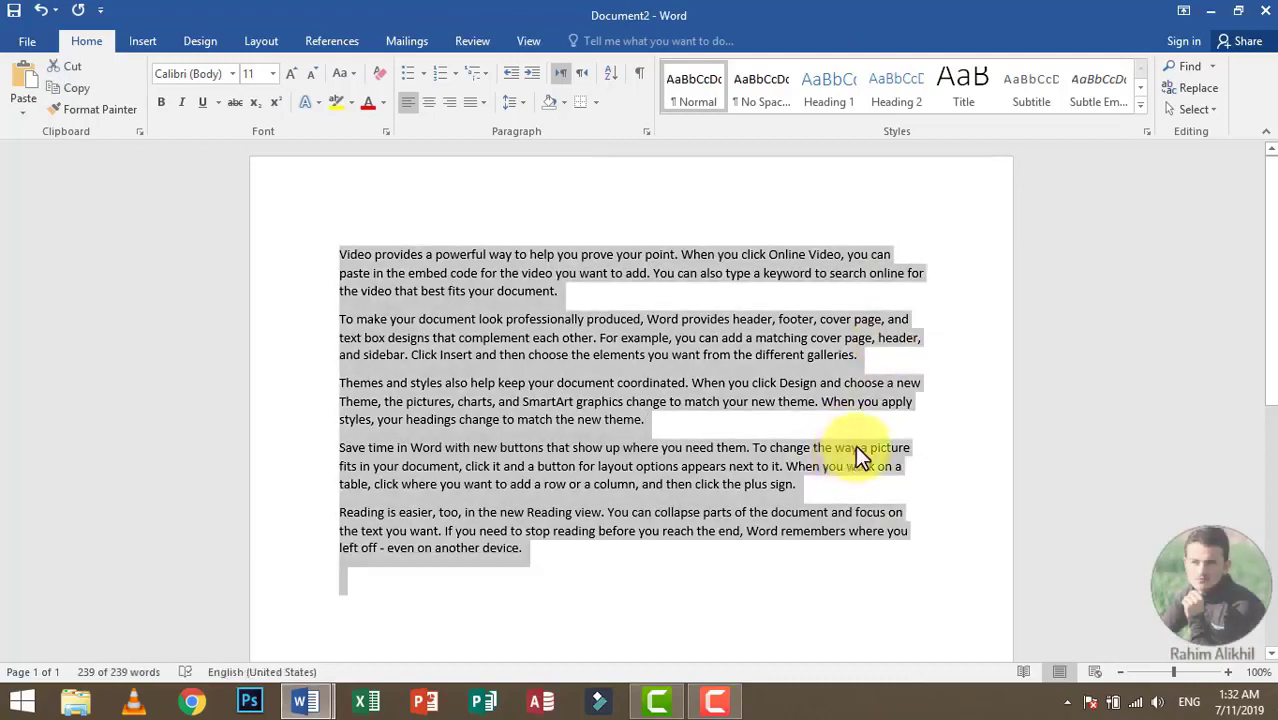
left_click(480, 101)
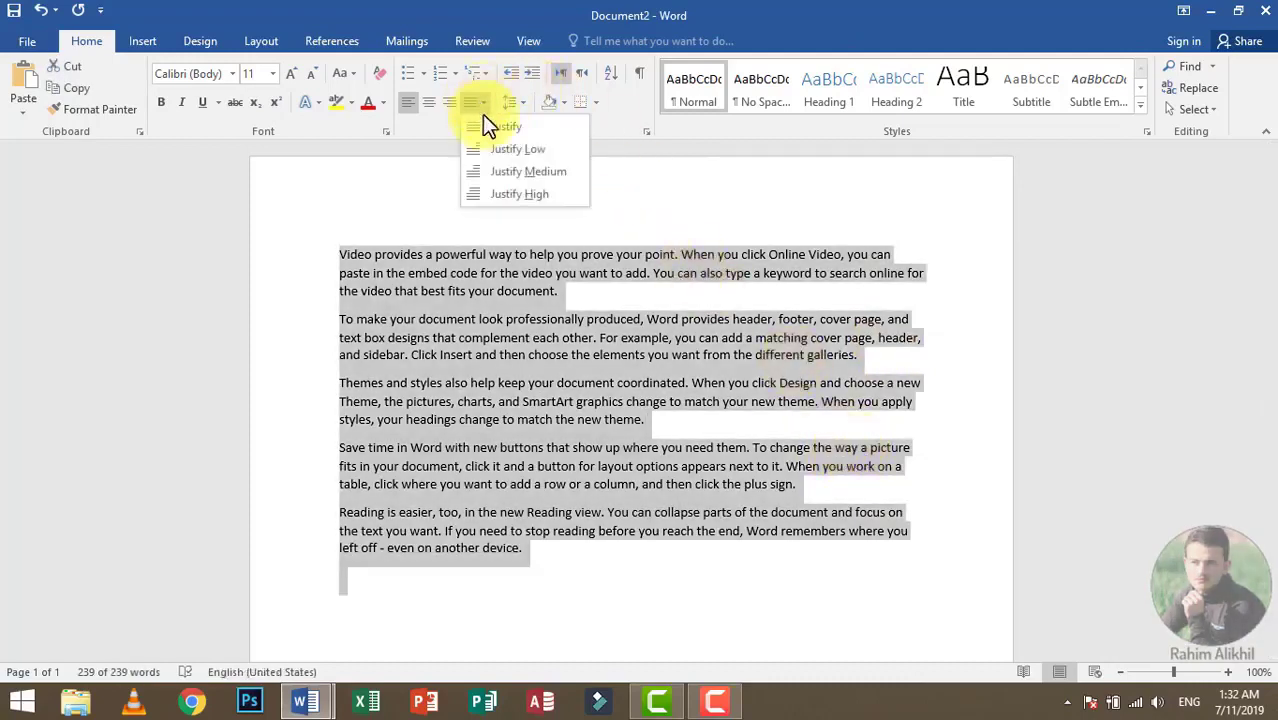
left_click(515, 126)
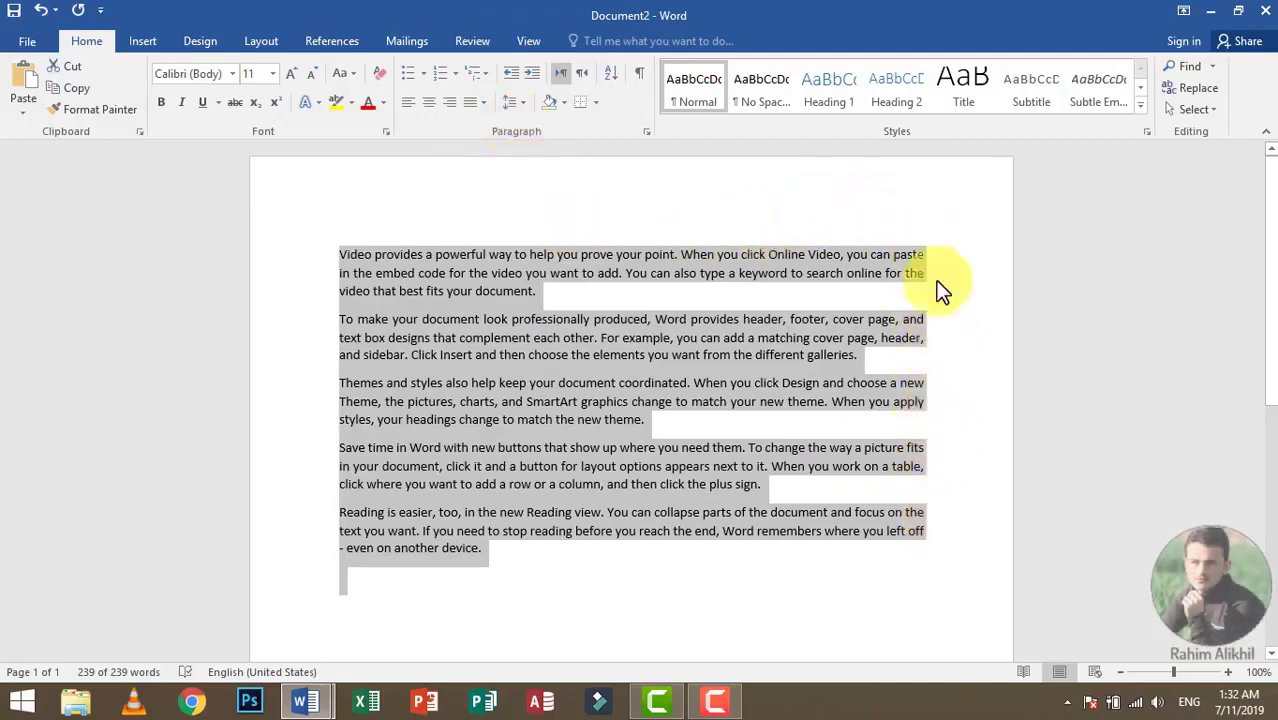
Step: Try the Justify Low and Justify Medium alignments on all the sample paragraphs
left_click(472, 100)
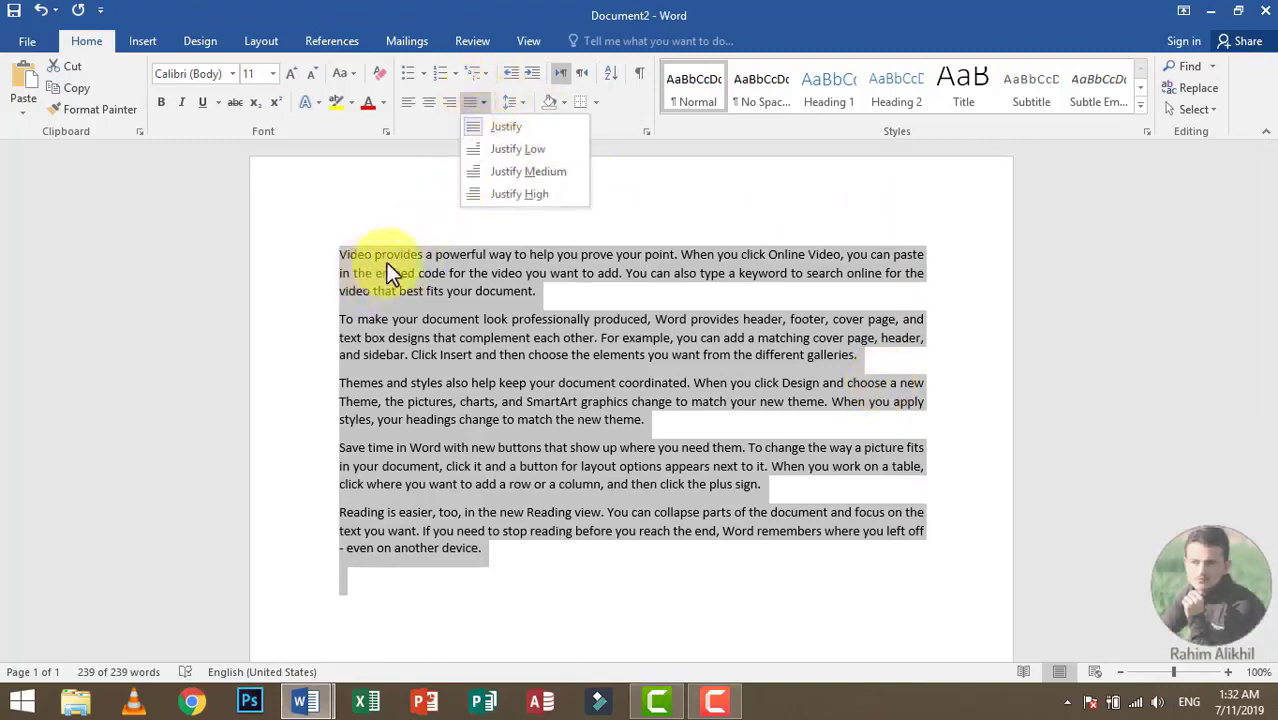
left_click(516, 151)
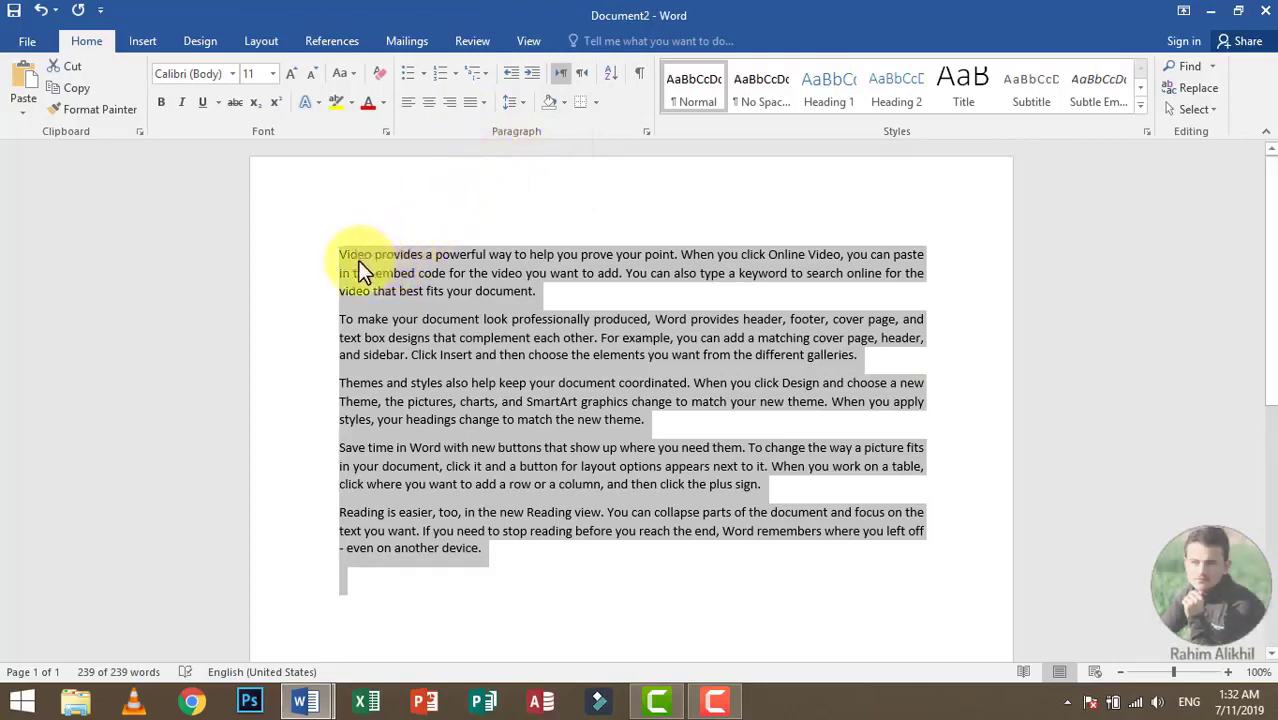
left_click(478, 100)
left_click(503, 172)
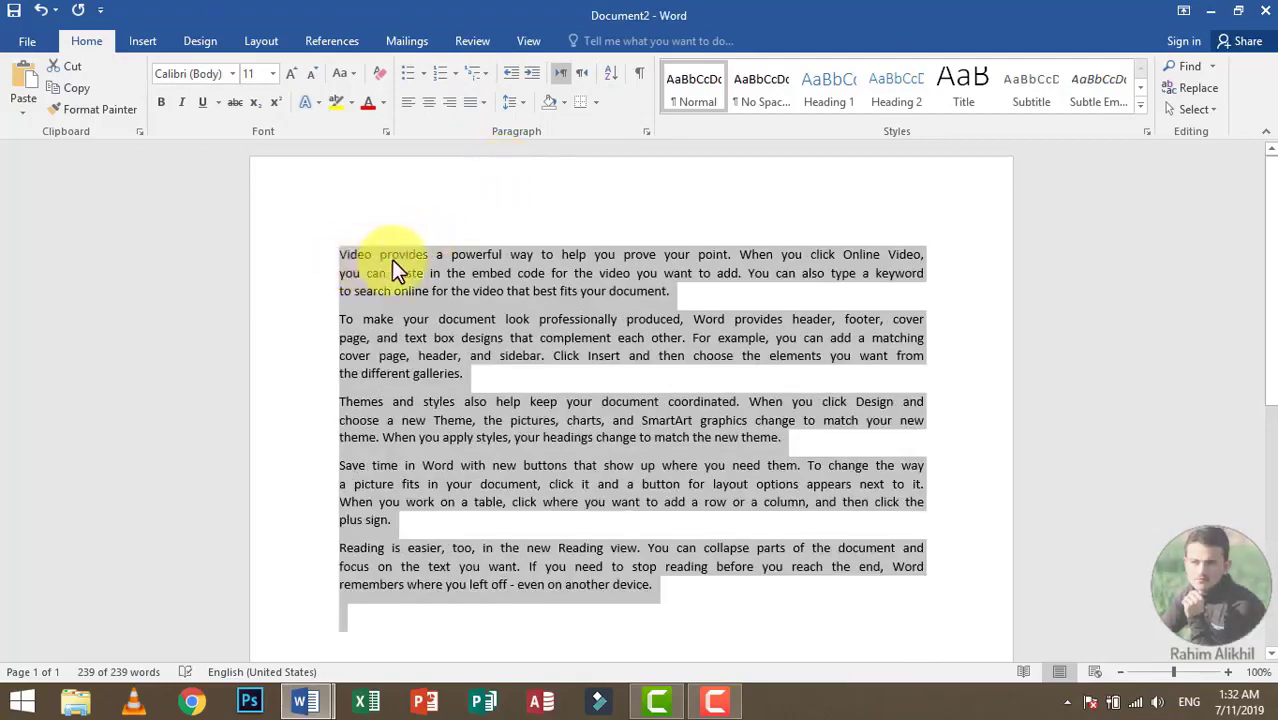
Step: Apply Justify High alignment to all the sample paragraphs
left_click(479, 105)
left_click(496, 198)
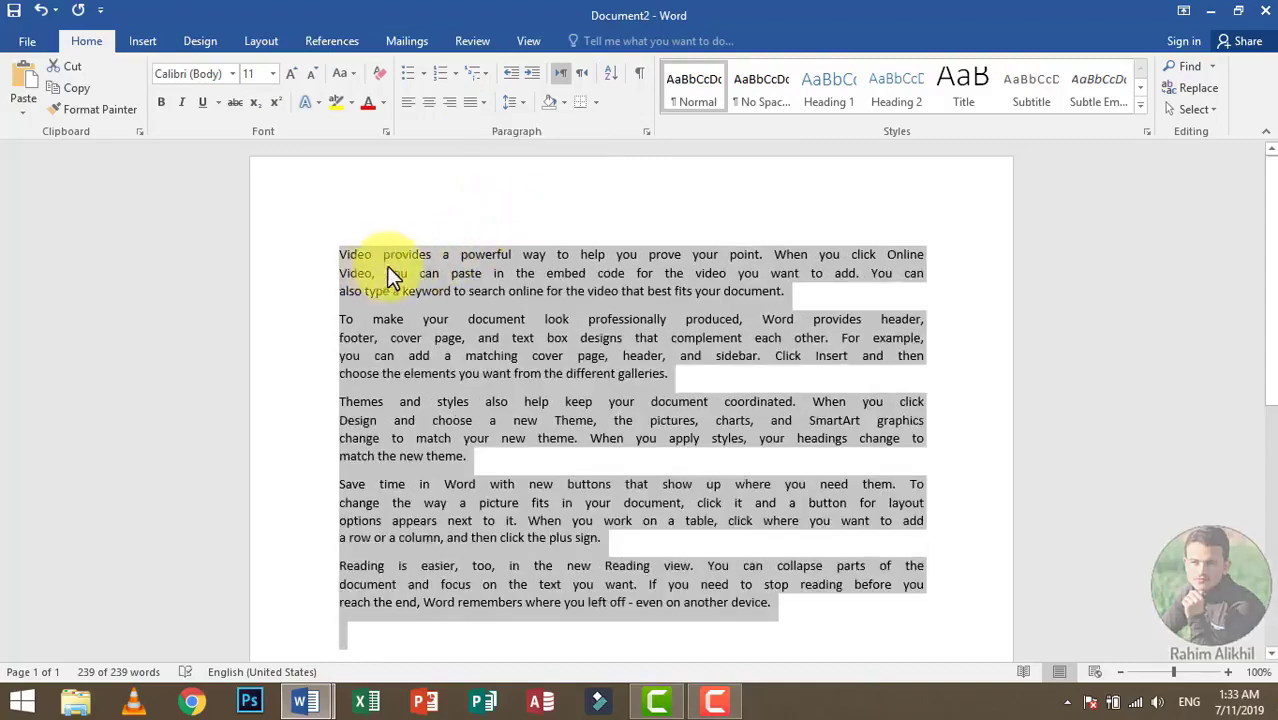
left_click(480, 105)
left_click(480, 105)
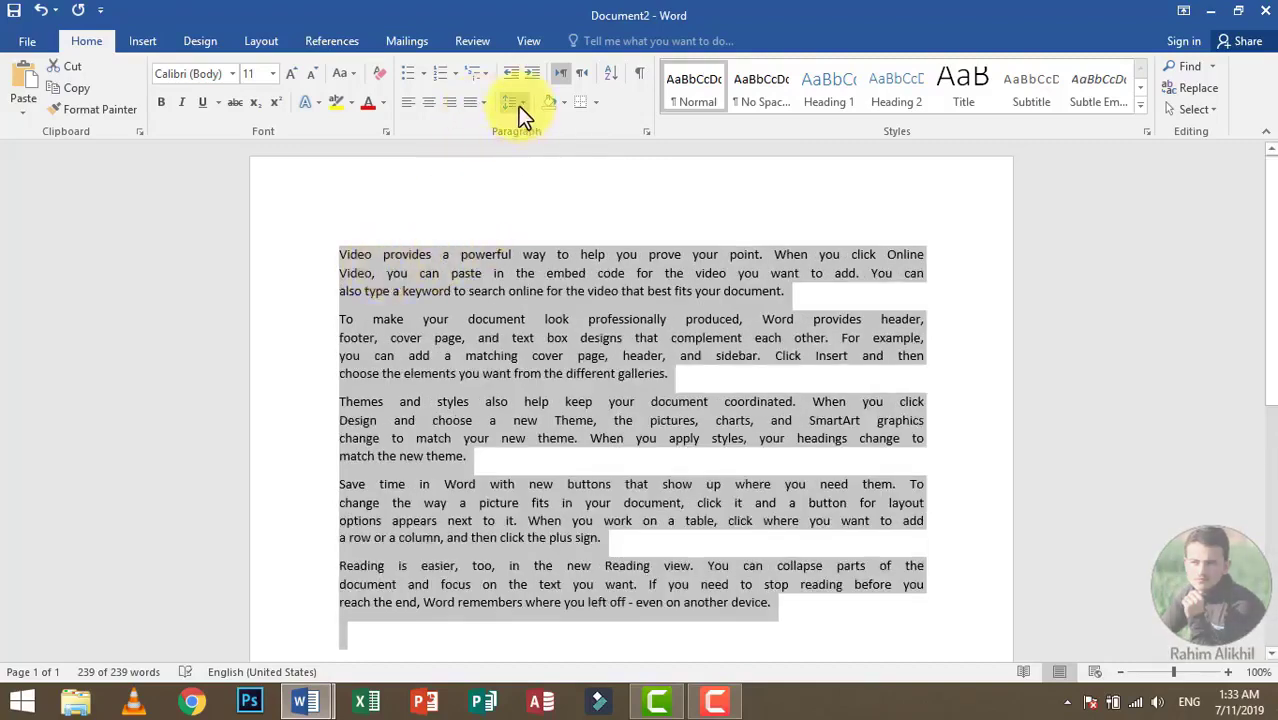
Step: Remove the space after all the selected sample paragraphs and set their alignment to Justify
left_click(518, 106)
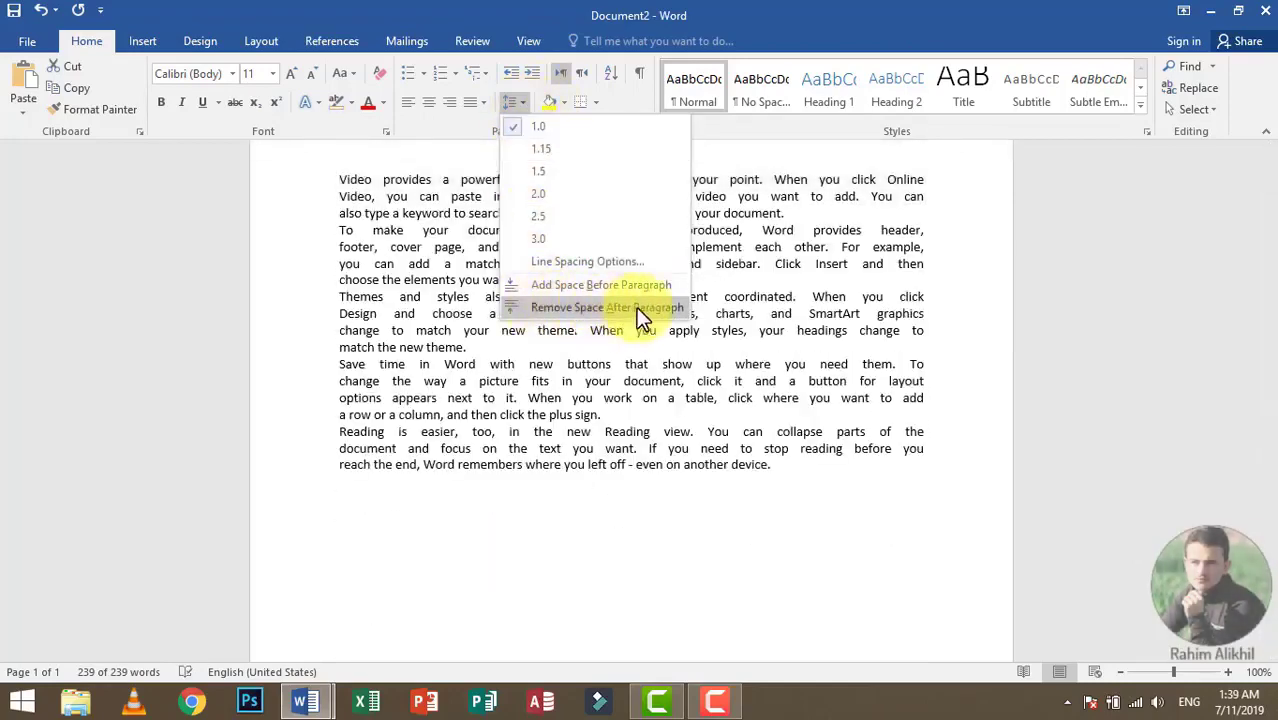
left_click(638, 307)
left_click(472, 108)
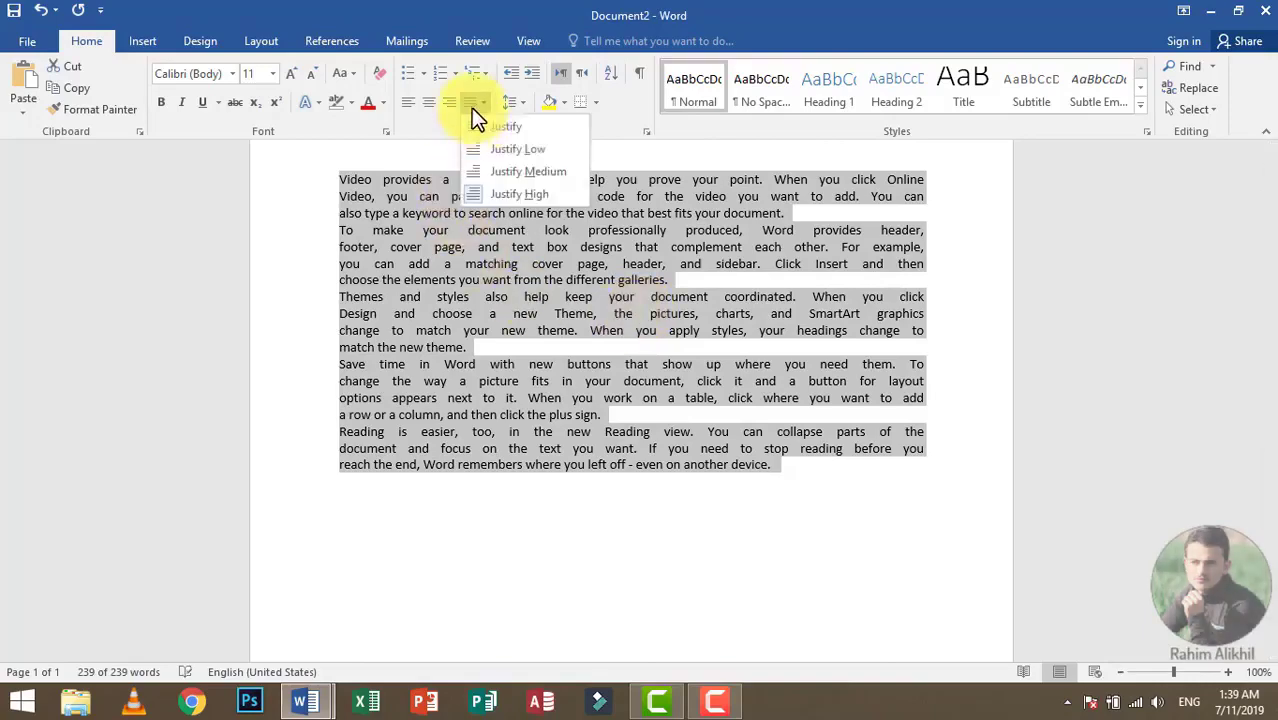
left_click(508, 127)
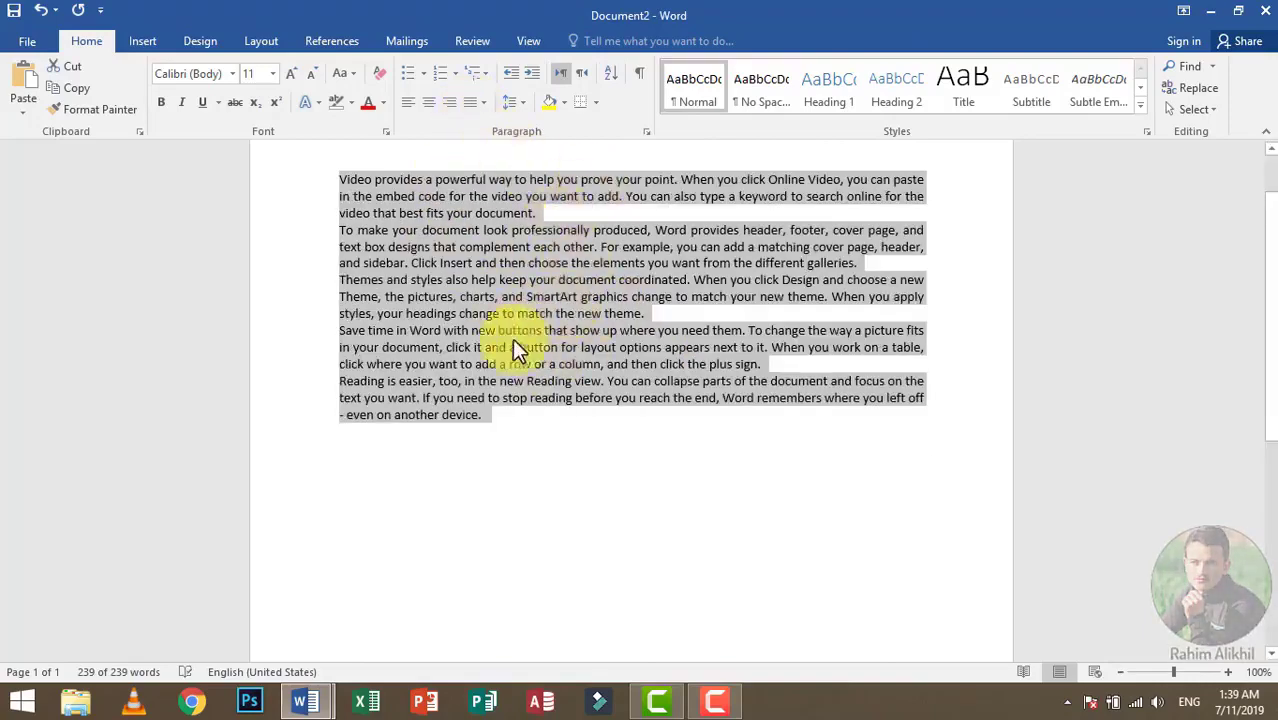
Step: Try 3.0 line spacing on the selected paragraphs, and set it back to 1.0
left_click(516, 100)
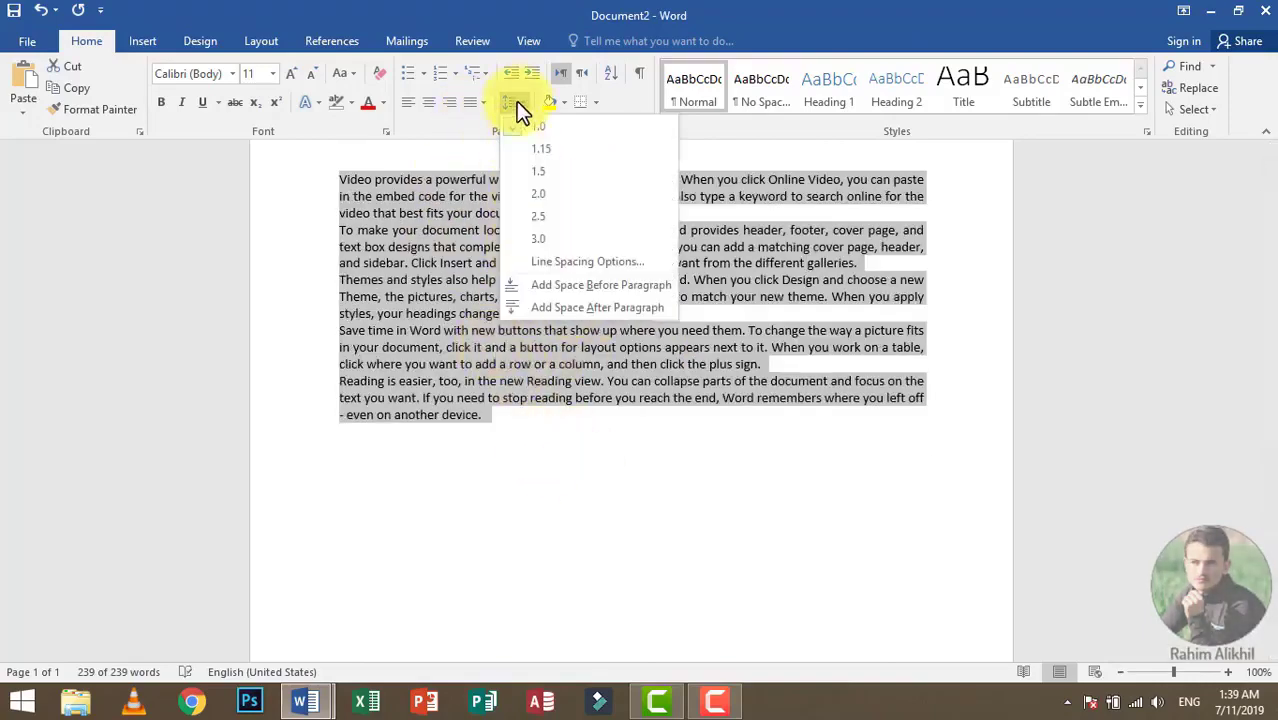
left_click(535, 239)
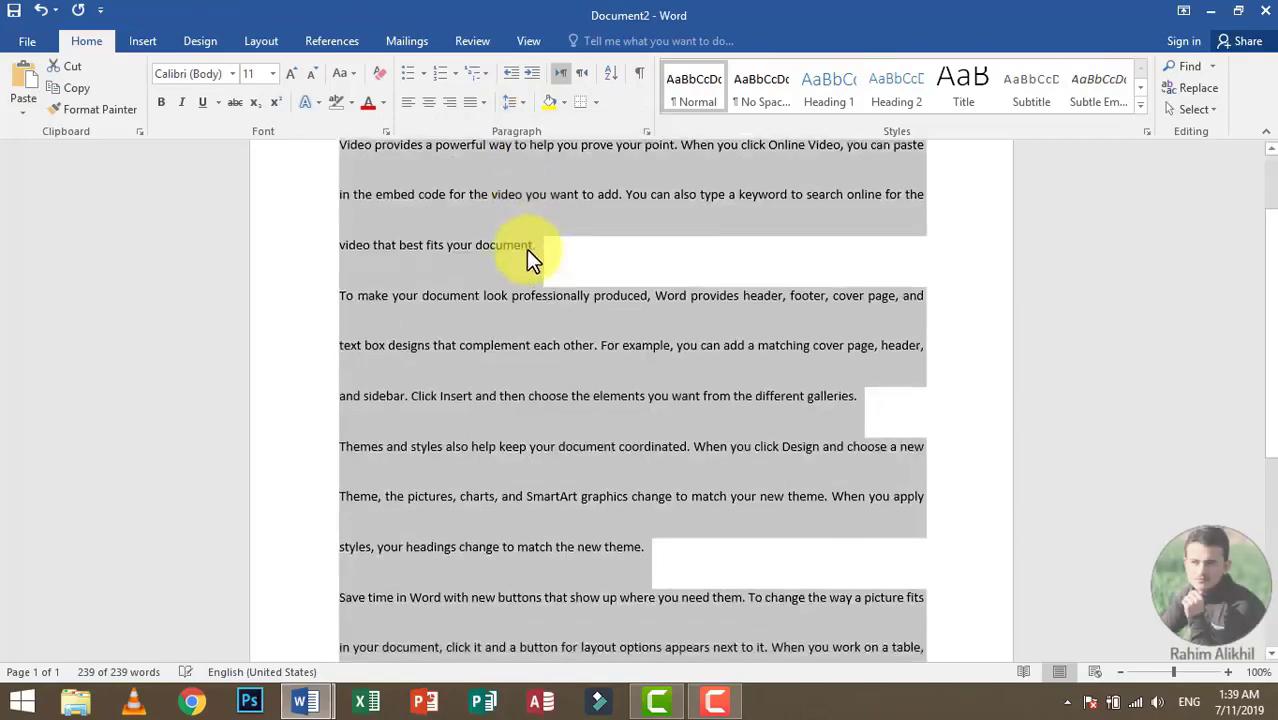
scroll(530, 310, "down", 4)
scroll(559, 362, "down", 2)
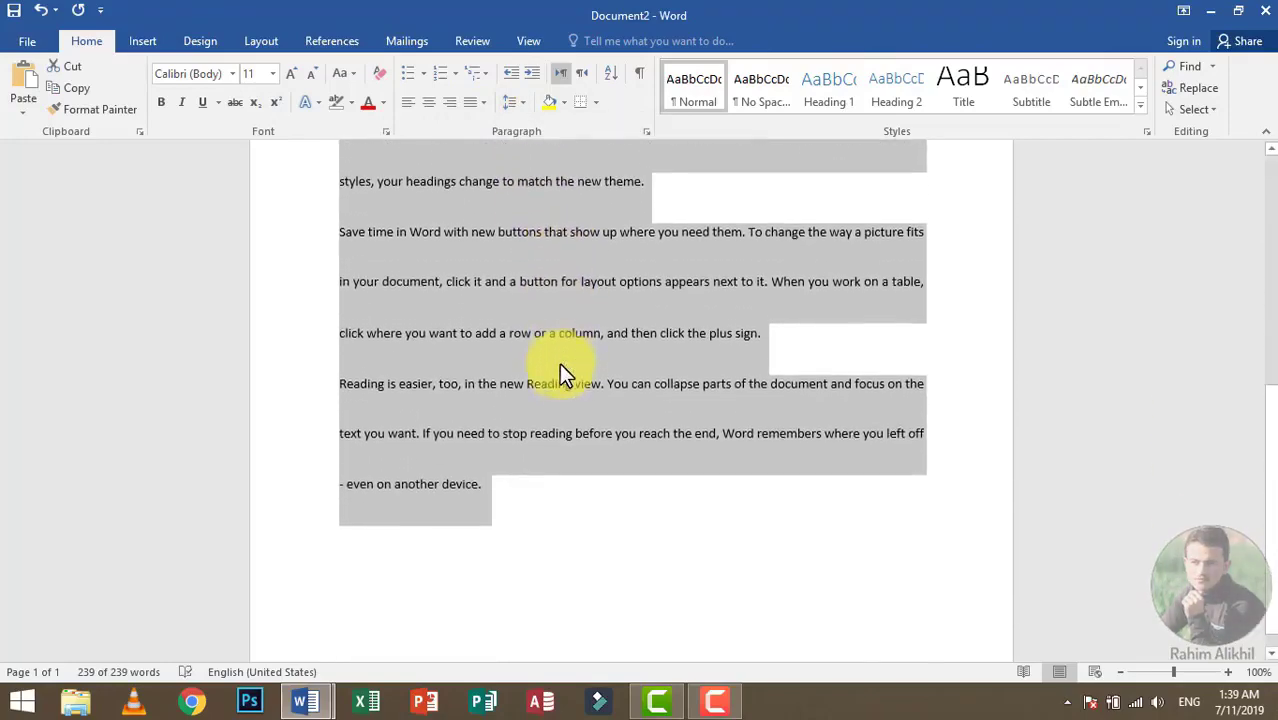
scroll(556, 362, "up", 5)
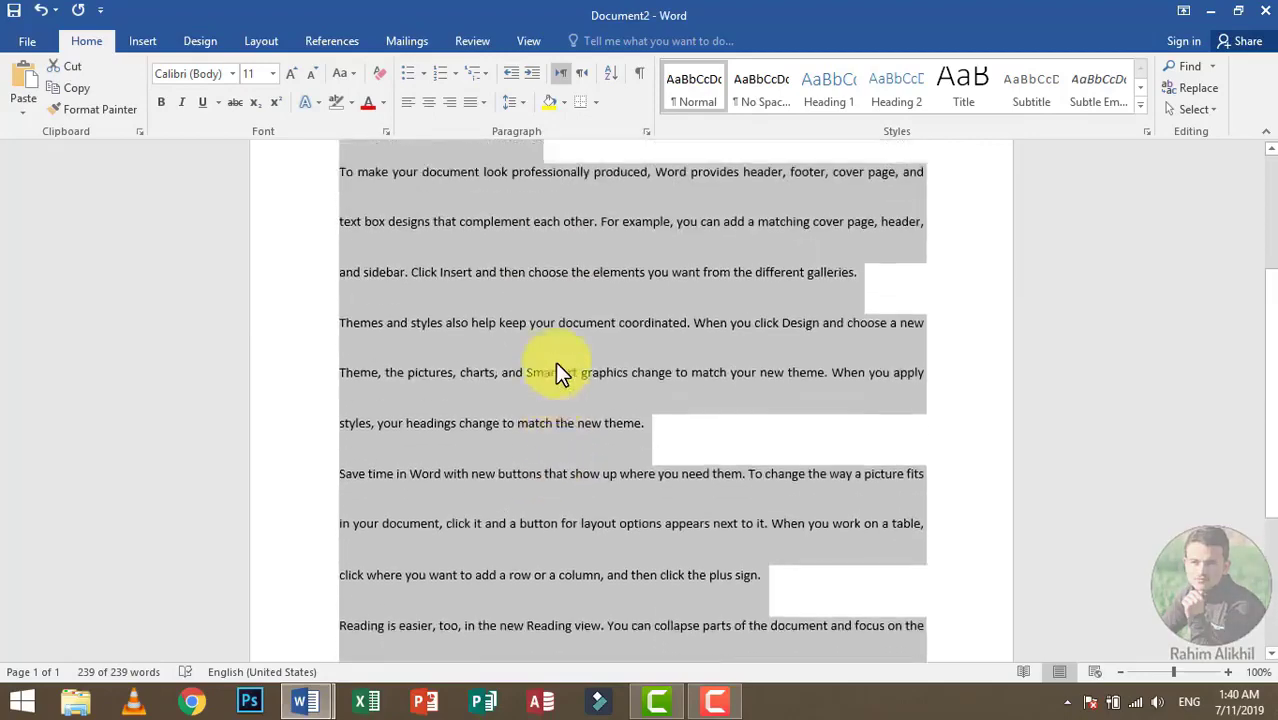
left_click(520, 102)
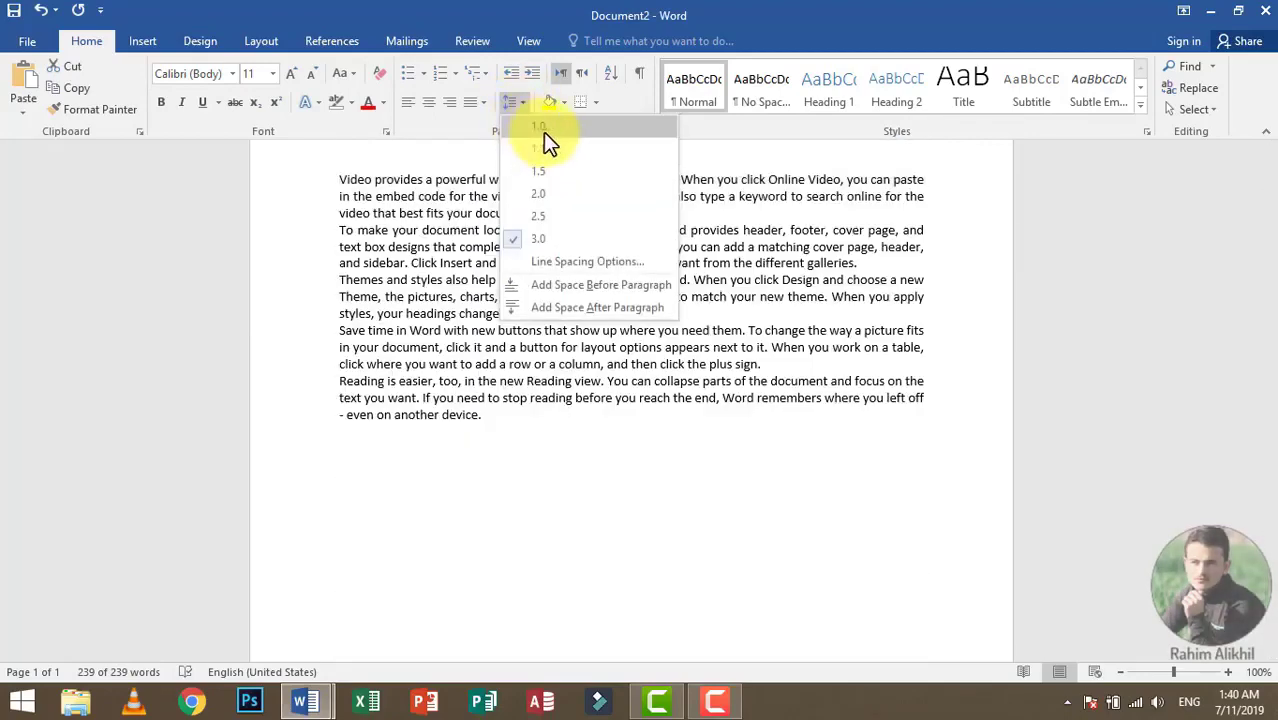
left_click(543, 132)
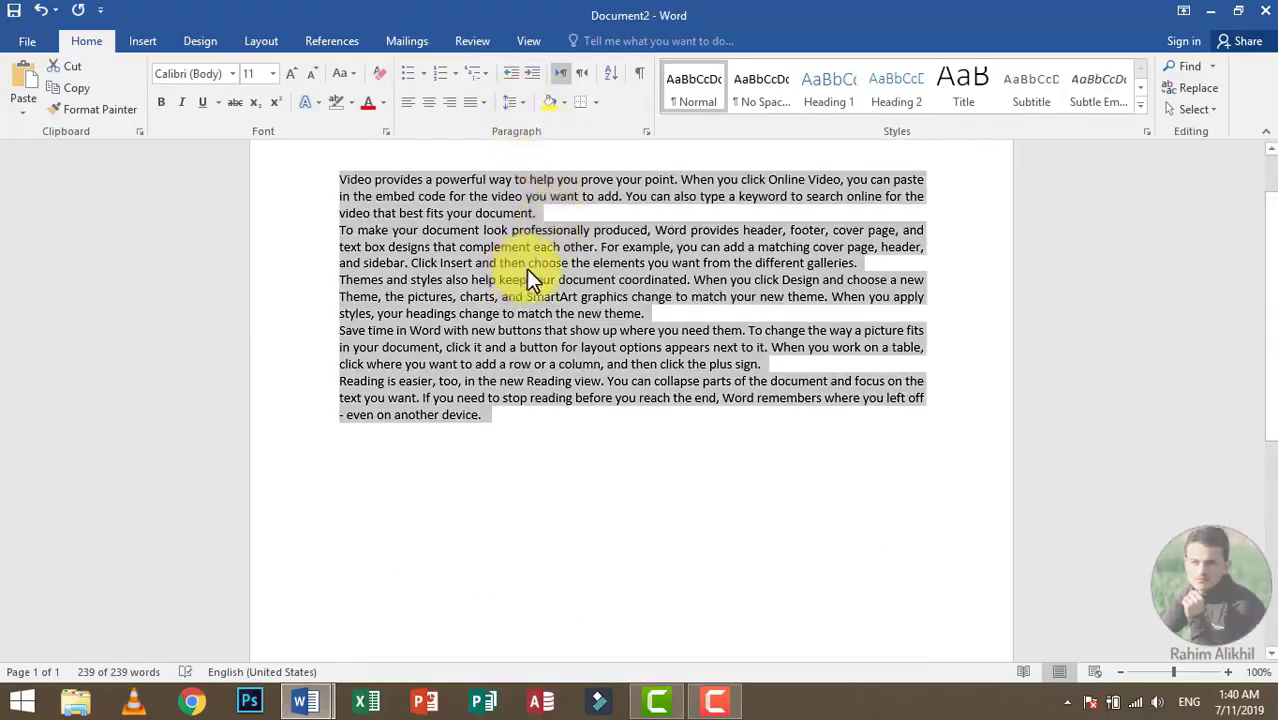
Step: Increase the indent of the selected paragraphs several levels, and decrease it back to the page margin
left_click(533, 79)
left_click(533, 79)
left_click(533, 79)
left_click(533, 79)
left_click(533, 79)
left_click(533, 79)
left_click(532, 79)
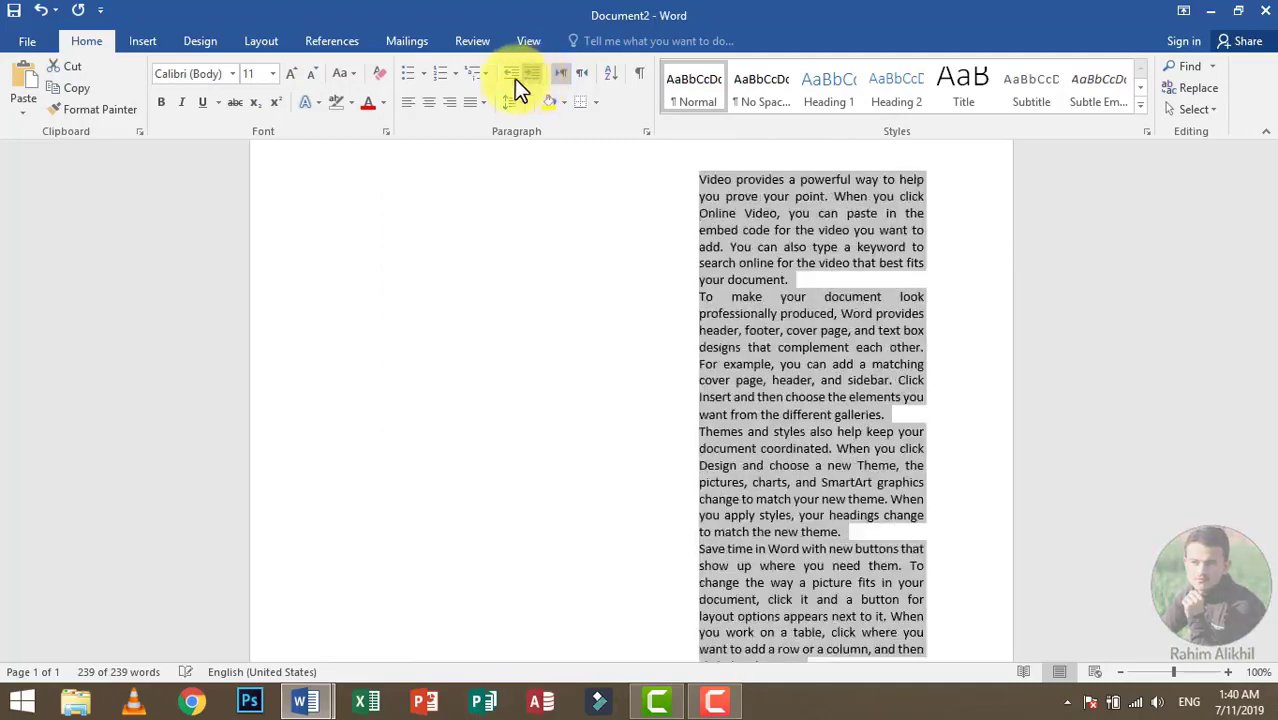
left_click(510, 76)
left_click(509, 75)
left_click(509, 75)
left_click(509, 75)
left_click(509, 75)
left_click(509, 75)
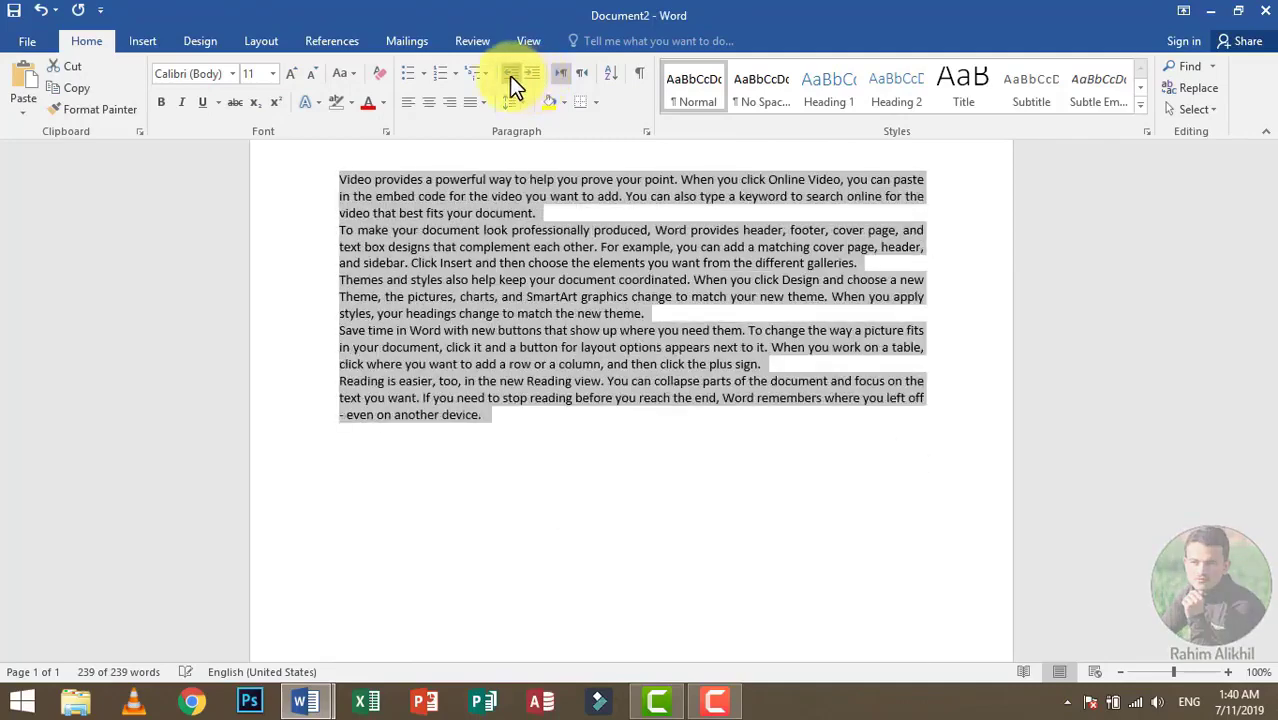
Step: Preview the available shading colors on the selected paragraphs
left_click(562, 102)
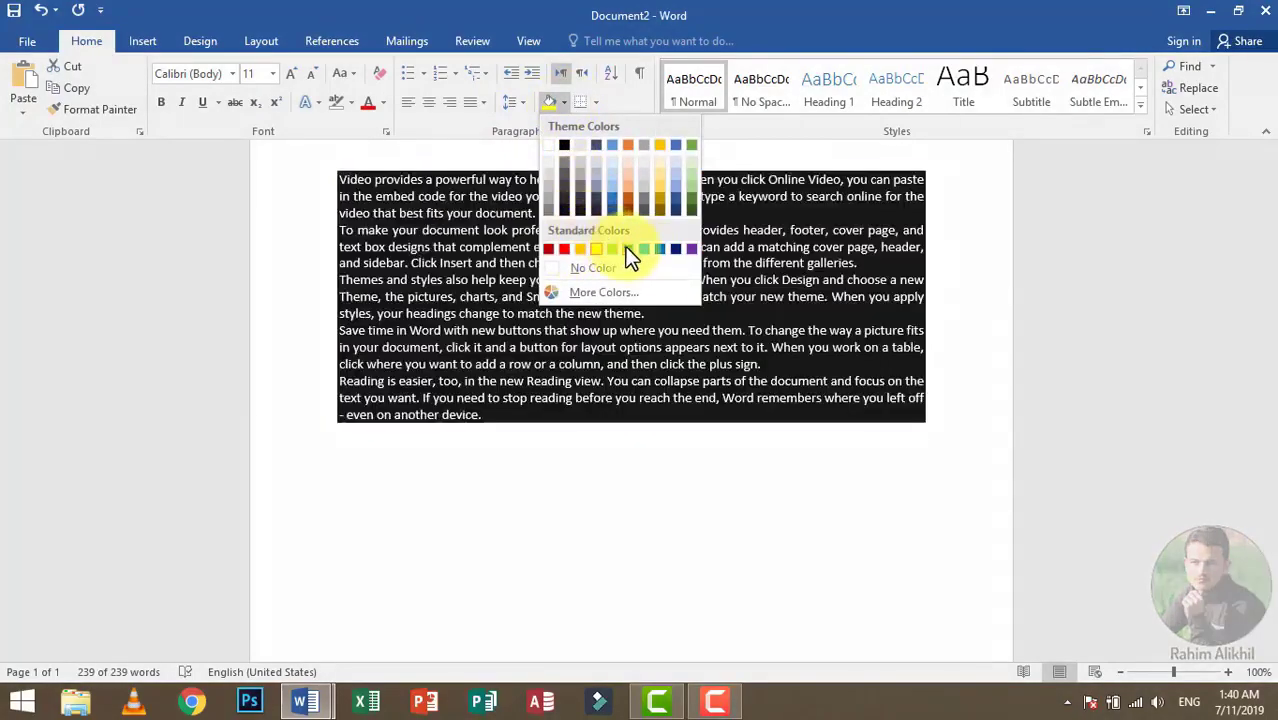
left_click(591, 83)
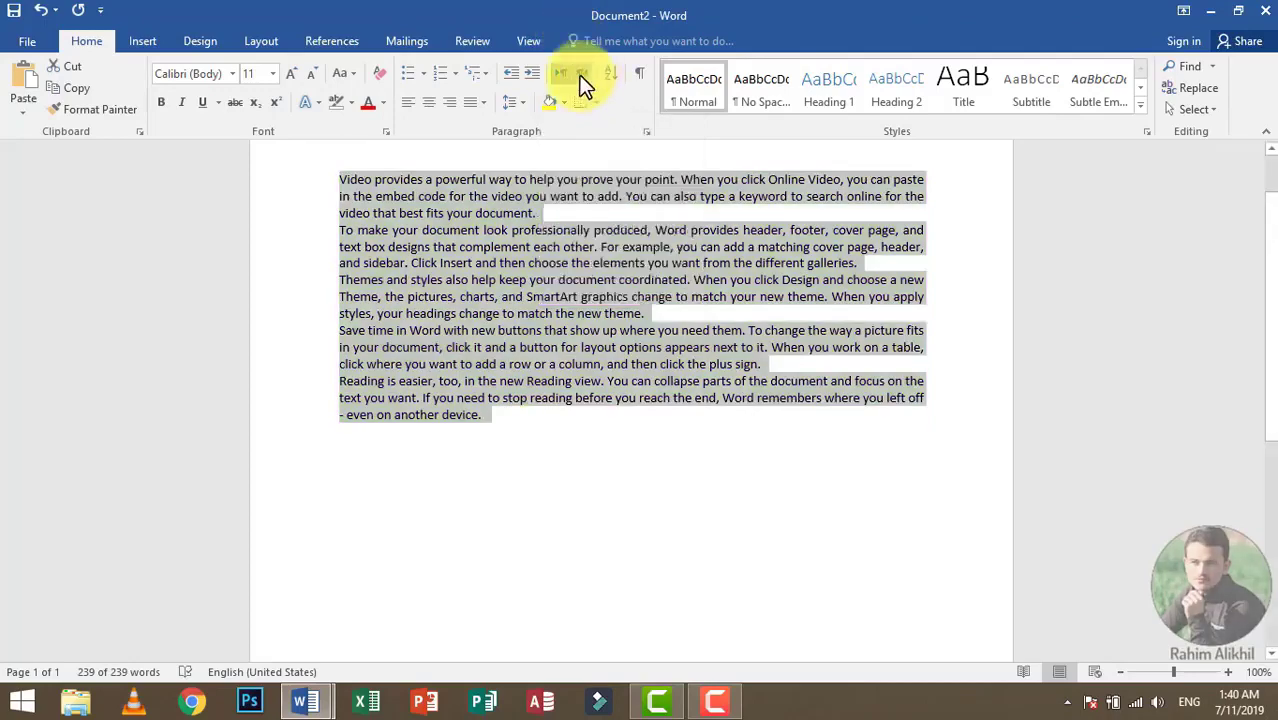
Step: Enter "The quick" on a new line below the sample paragraphs
left_click(622, 476)
key("Return")
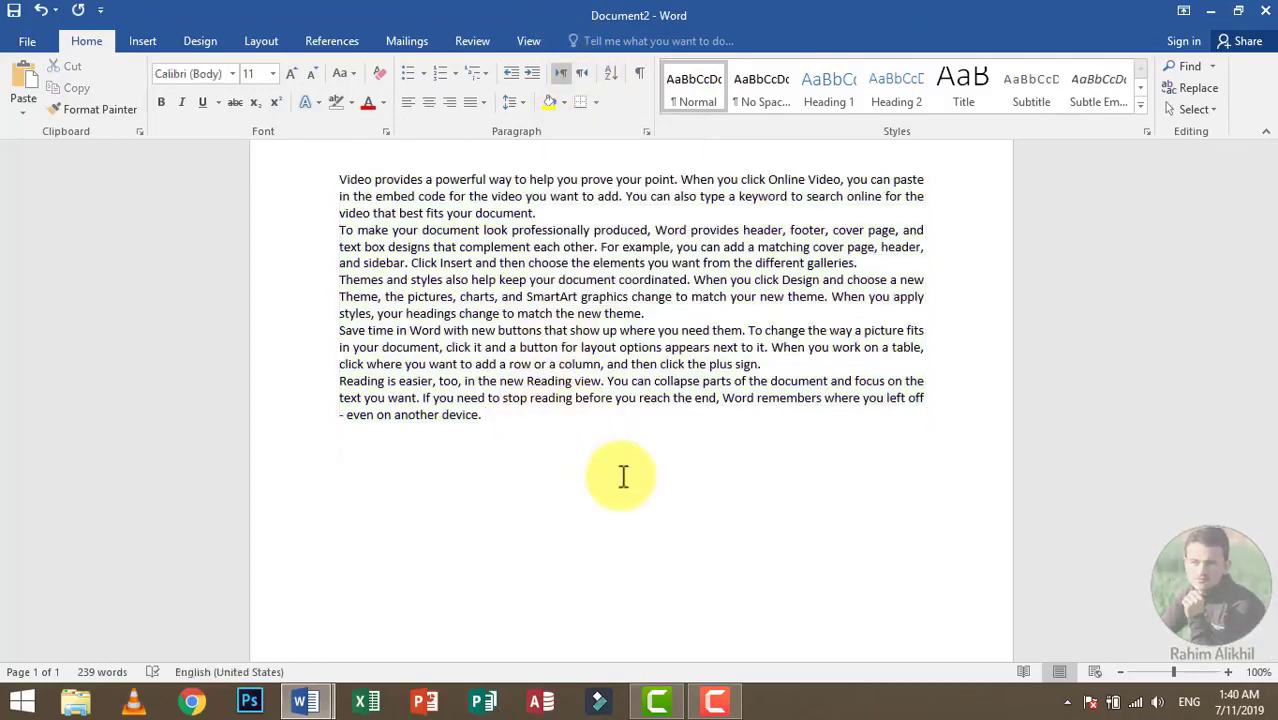
type("The quick")
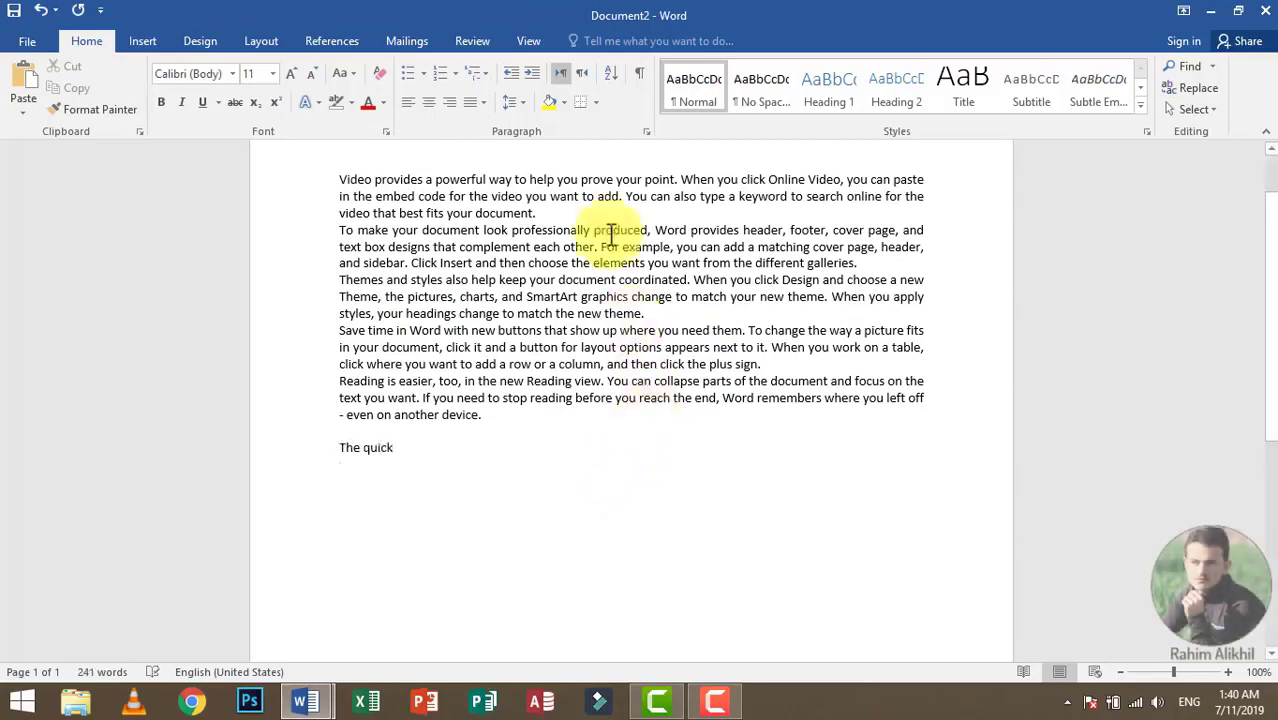
Step: Set the line below "The quick" to right-to-left text direction and enter "Sadfasdfas asdfasdf" there
left_click(586, 75)
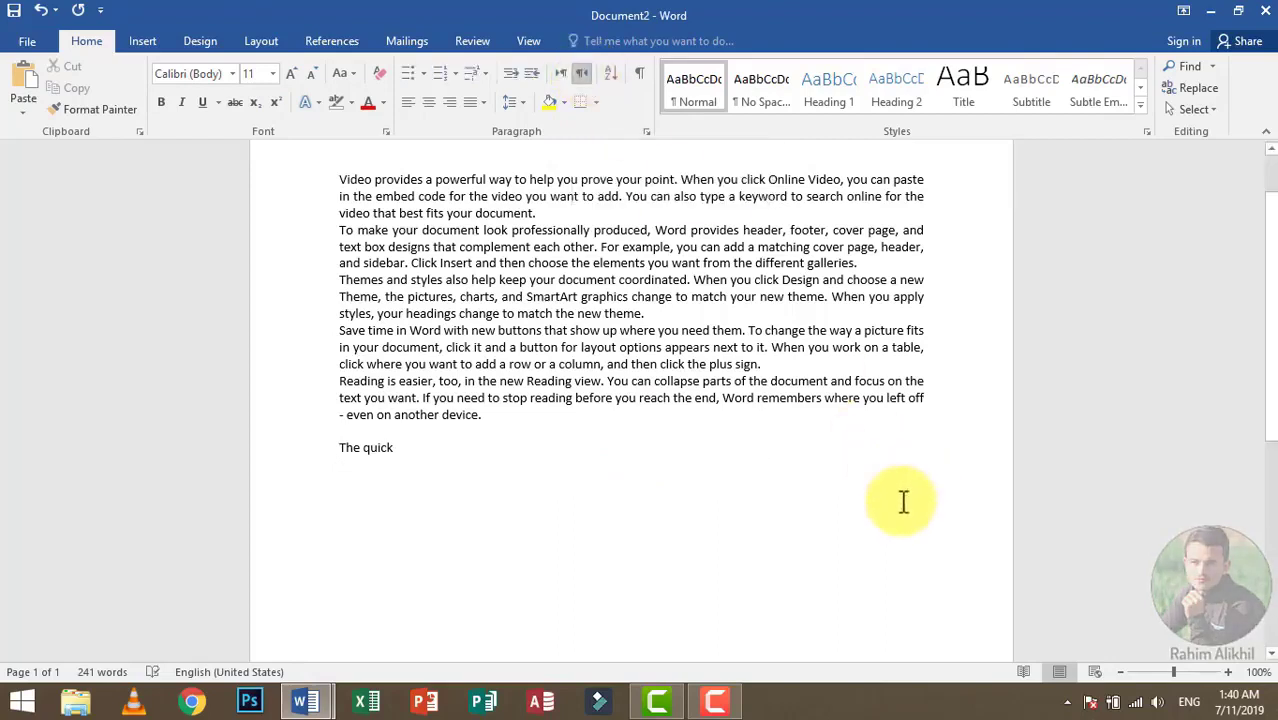
type("sadfasdfas asdfasdf")
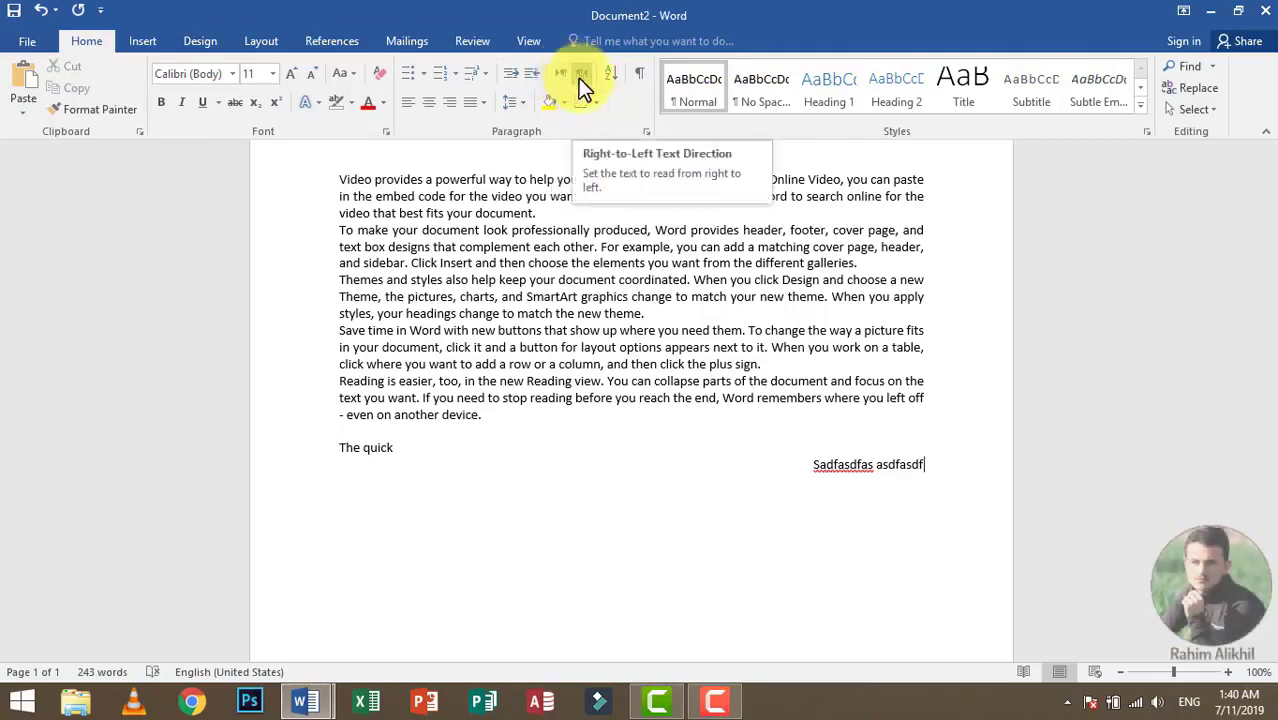
left_click(580, 76)
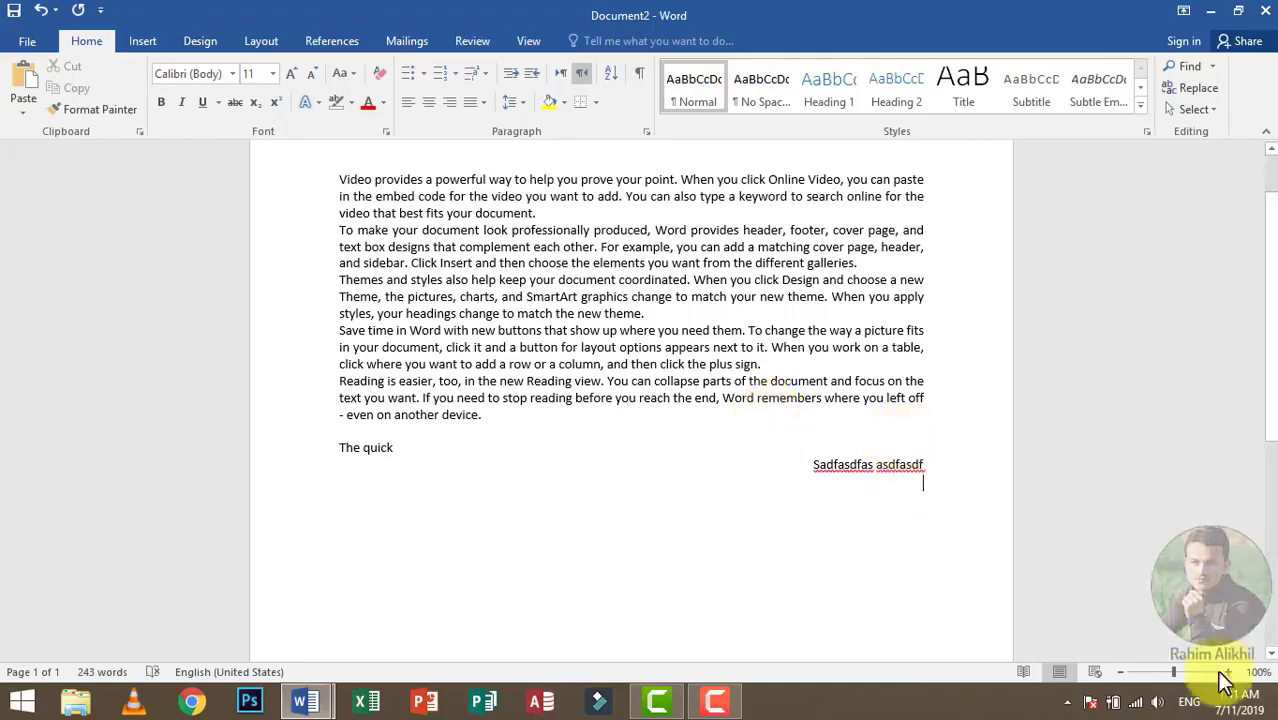
Step: Switch the input language to Urdu (Pakistan) and enter "نور کمپیوٹر اکیڈمی" on the next right-to-left line
left_click(1188, 701)
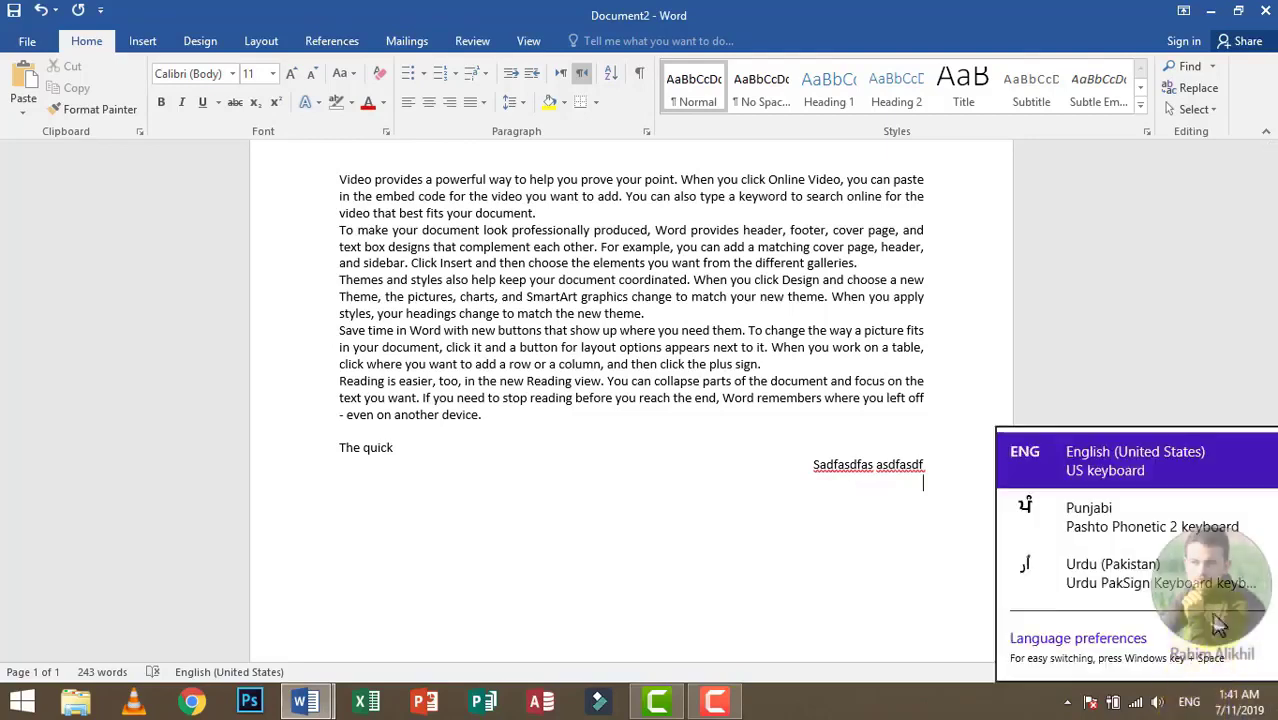
left_click(1090, 578)
type("ذو")
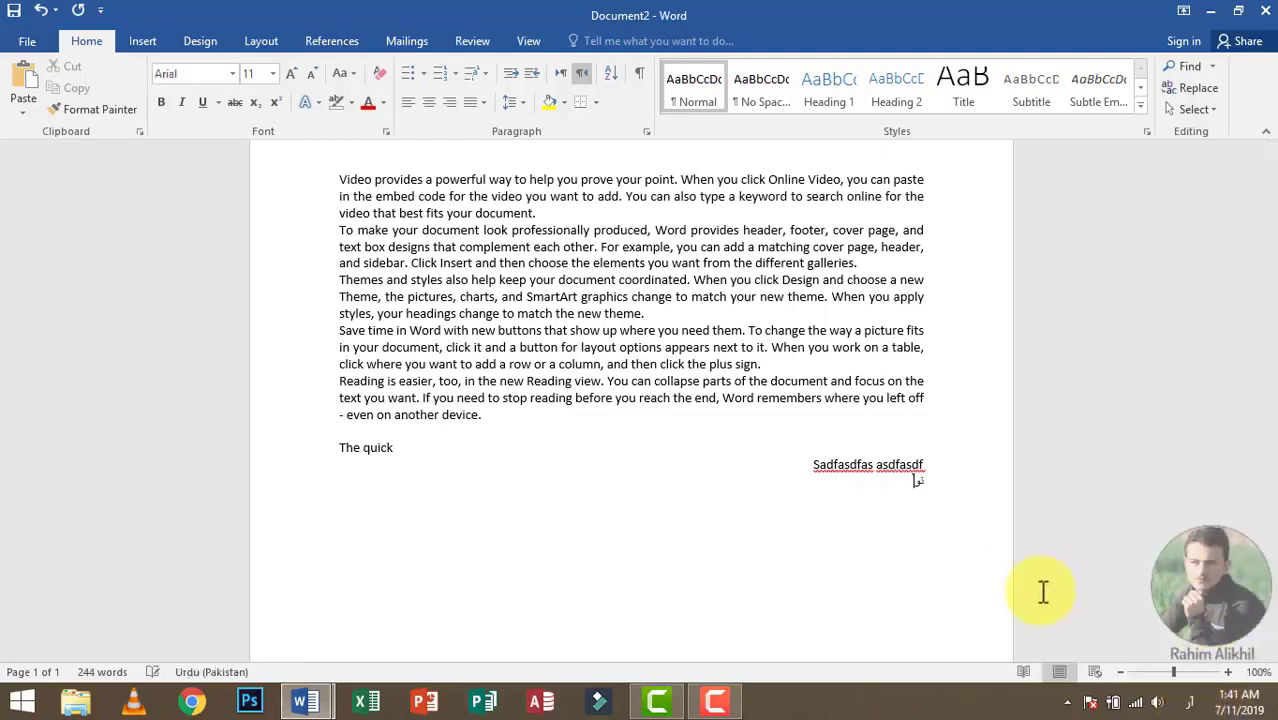
type("ر کمپیوٹ")
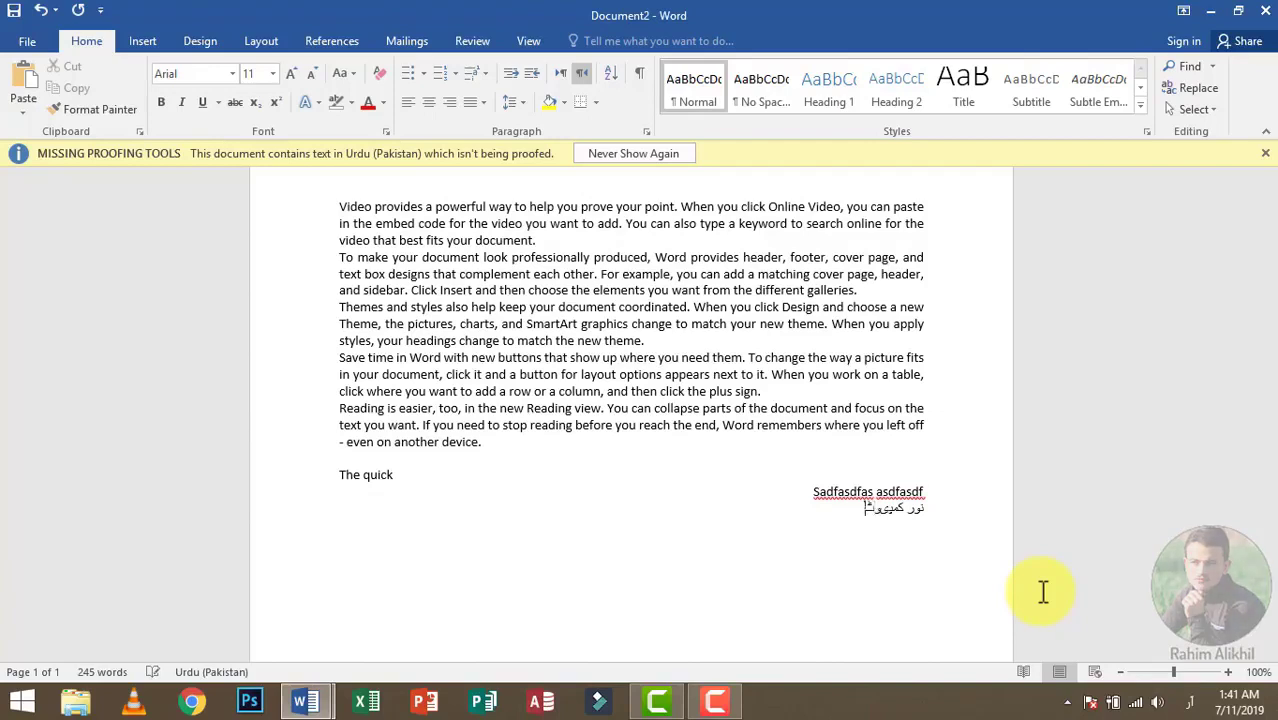
type("ر اکیڈمی")
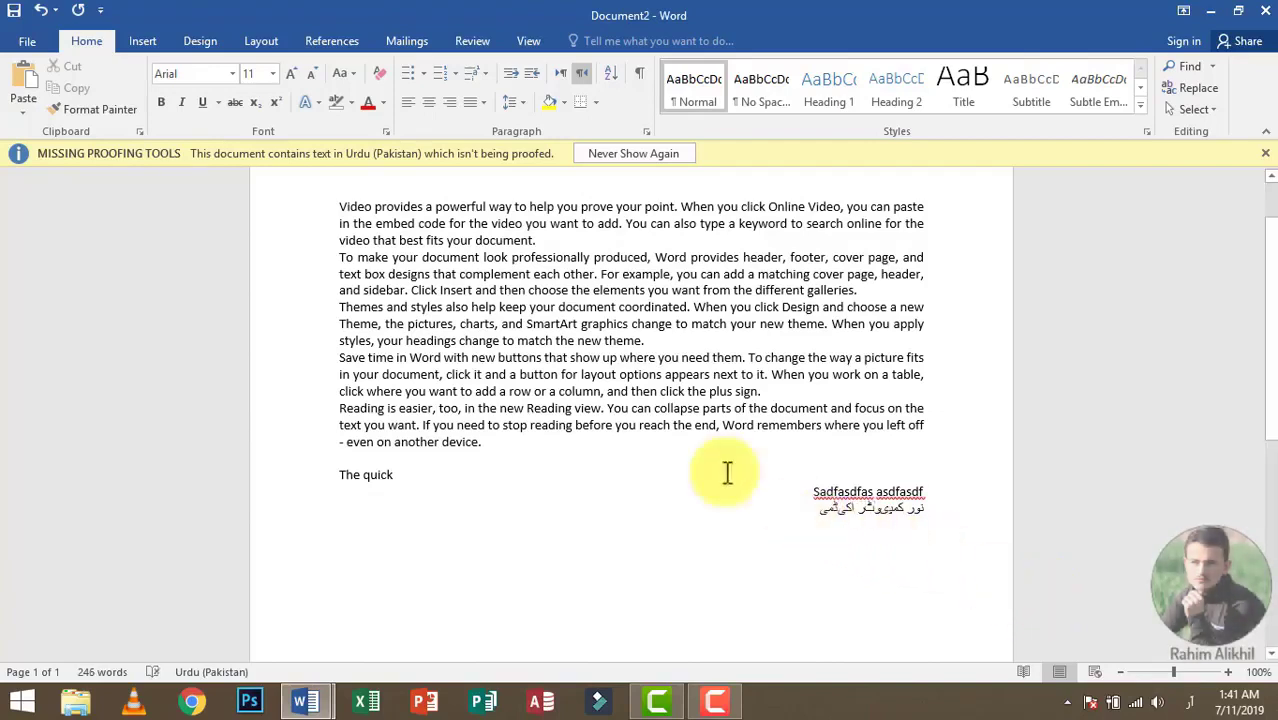
Step: Add "دفگسدفگ" to the Urdu line while alternating its text direction, and leave it left-to-right
left_click(560, 73)
type("دفگسدفگ")
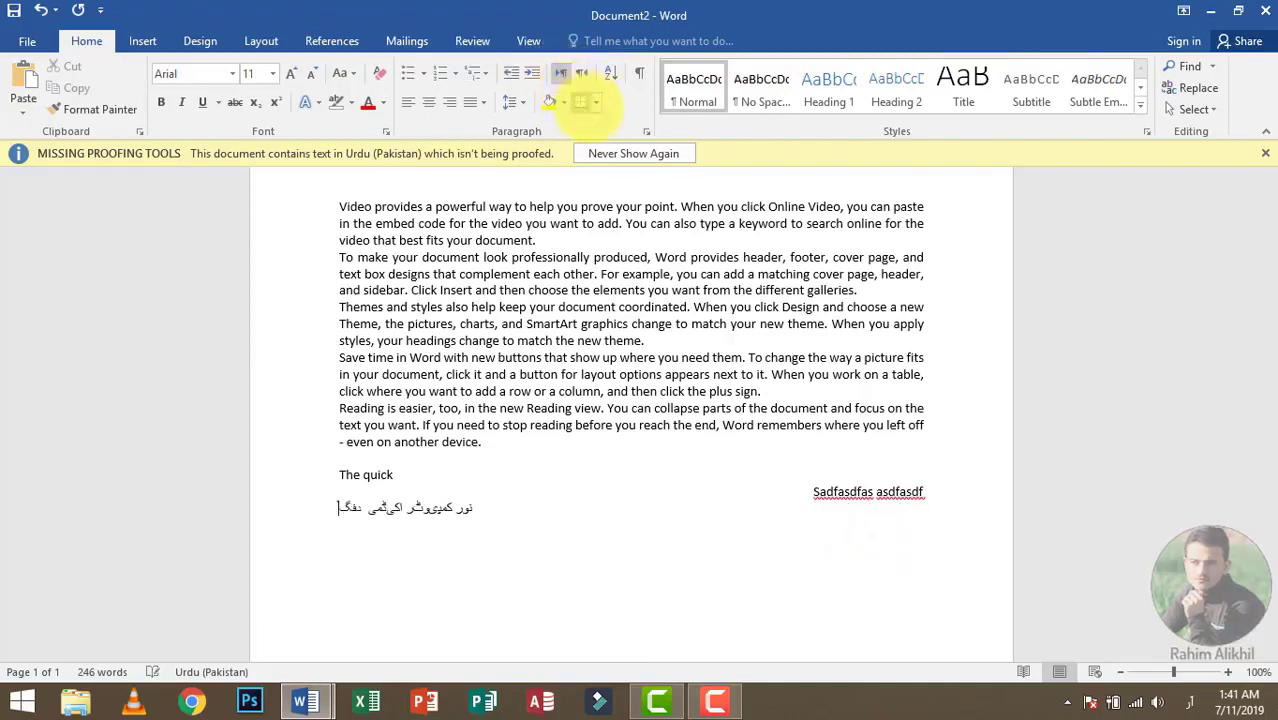
left_click(581, 72)
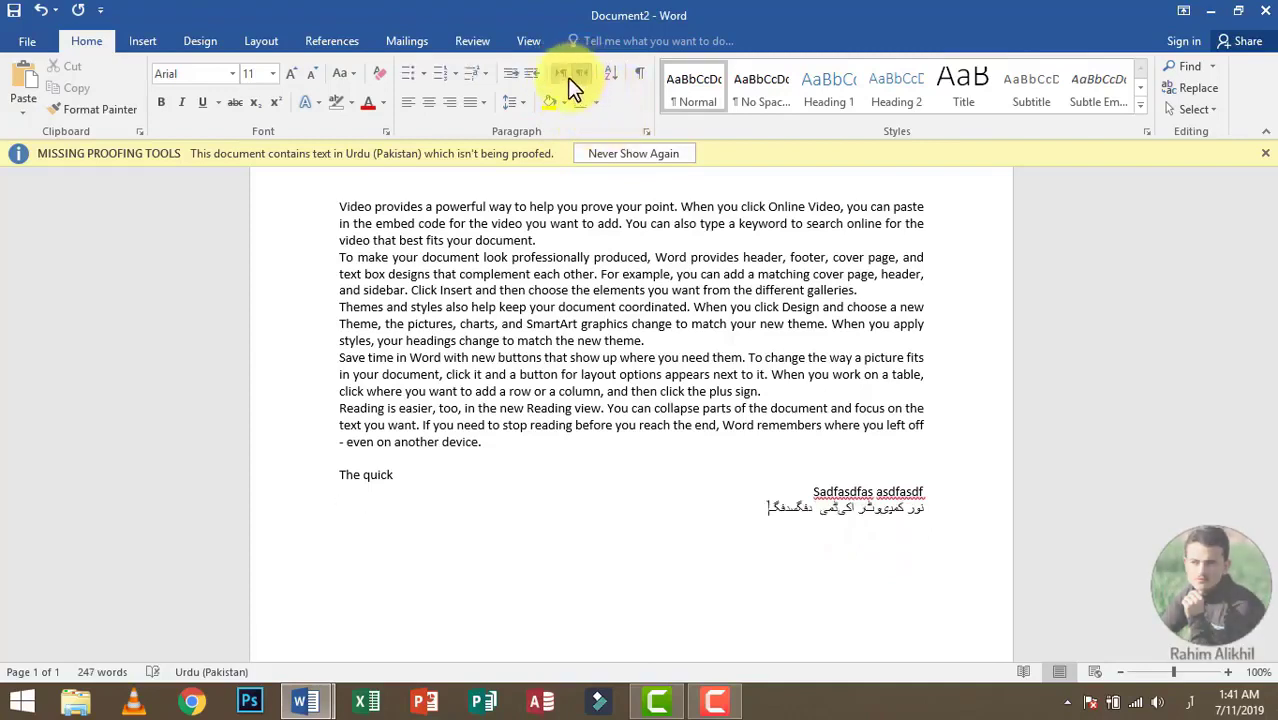
left_click(562, 73)
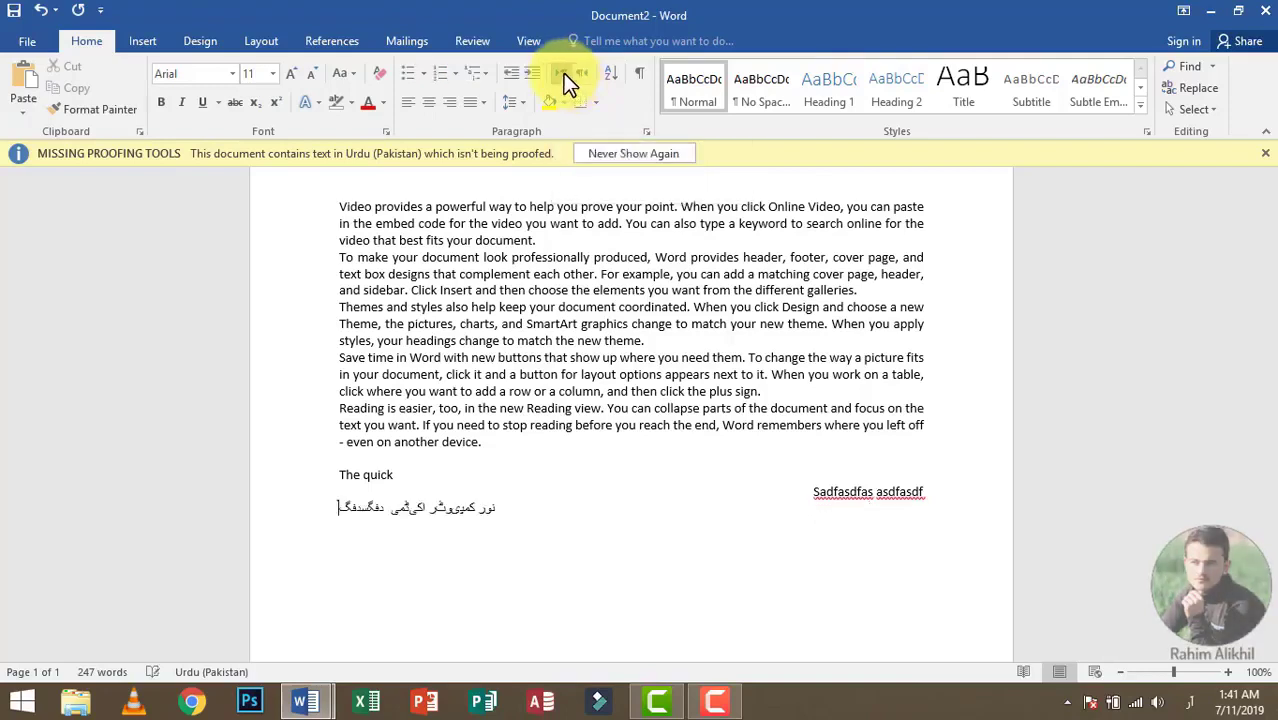
Step: Switch the input language to English (United States), and cycle through Punjabi and Urdu back to English
left_click(1190, 708)
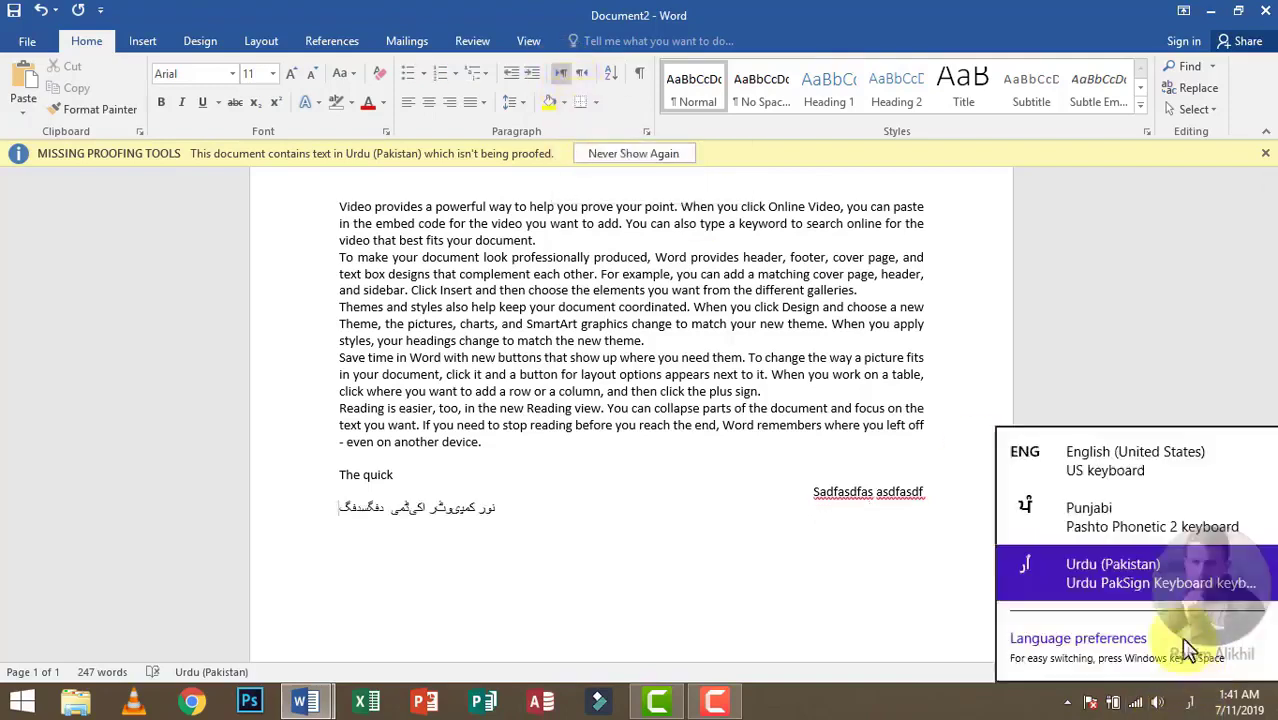
left_click(1104, 445)
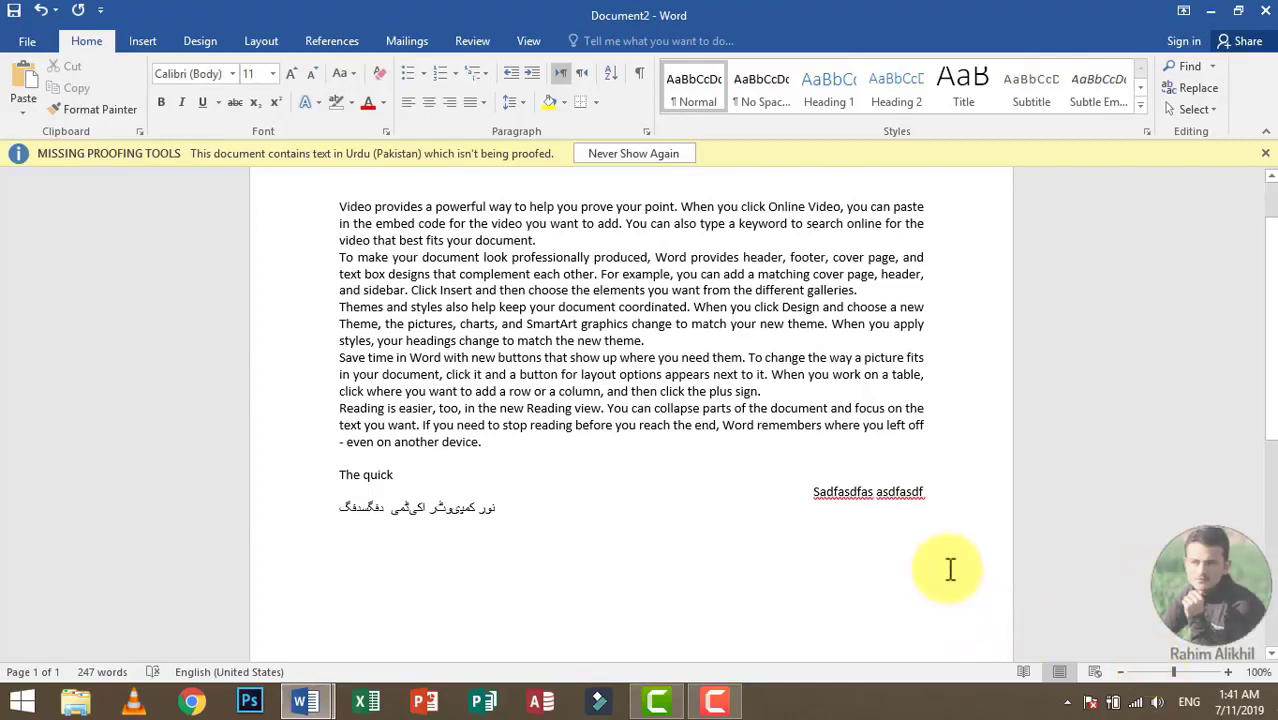
key("alt+shift")
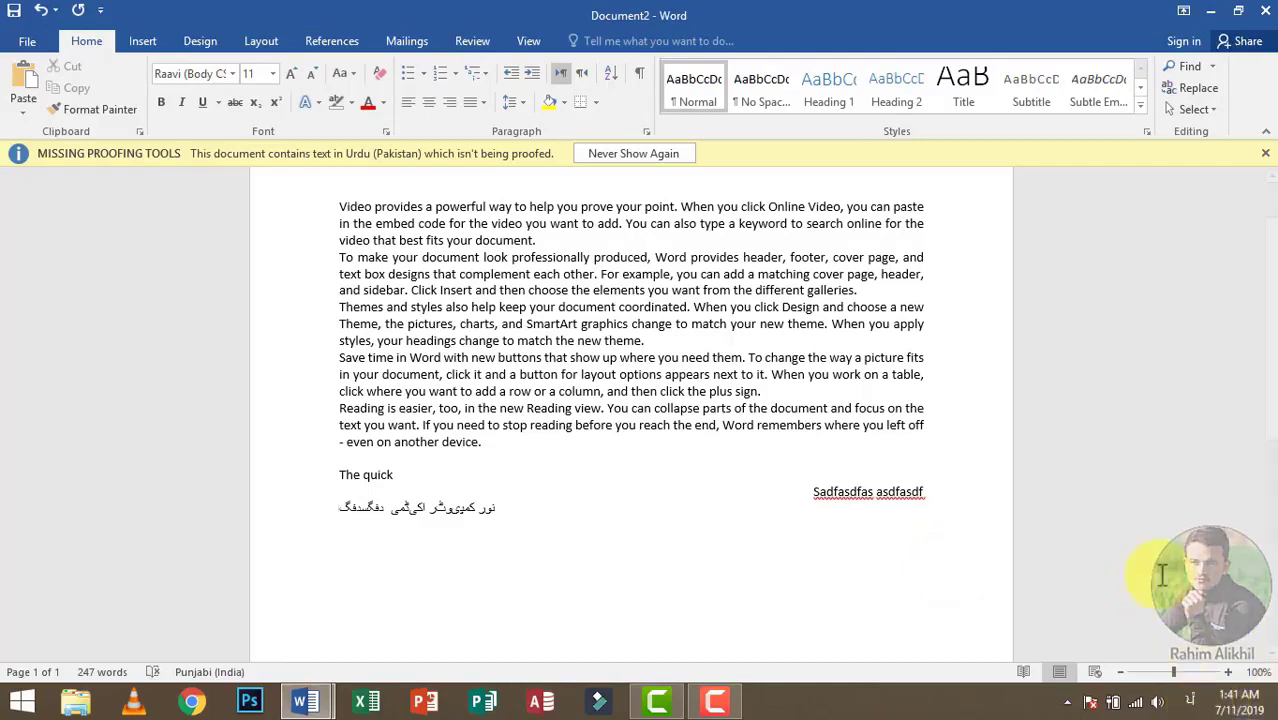
key("alt+shift")
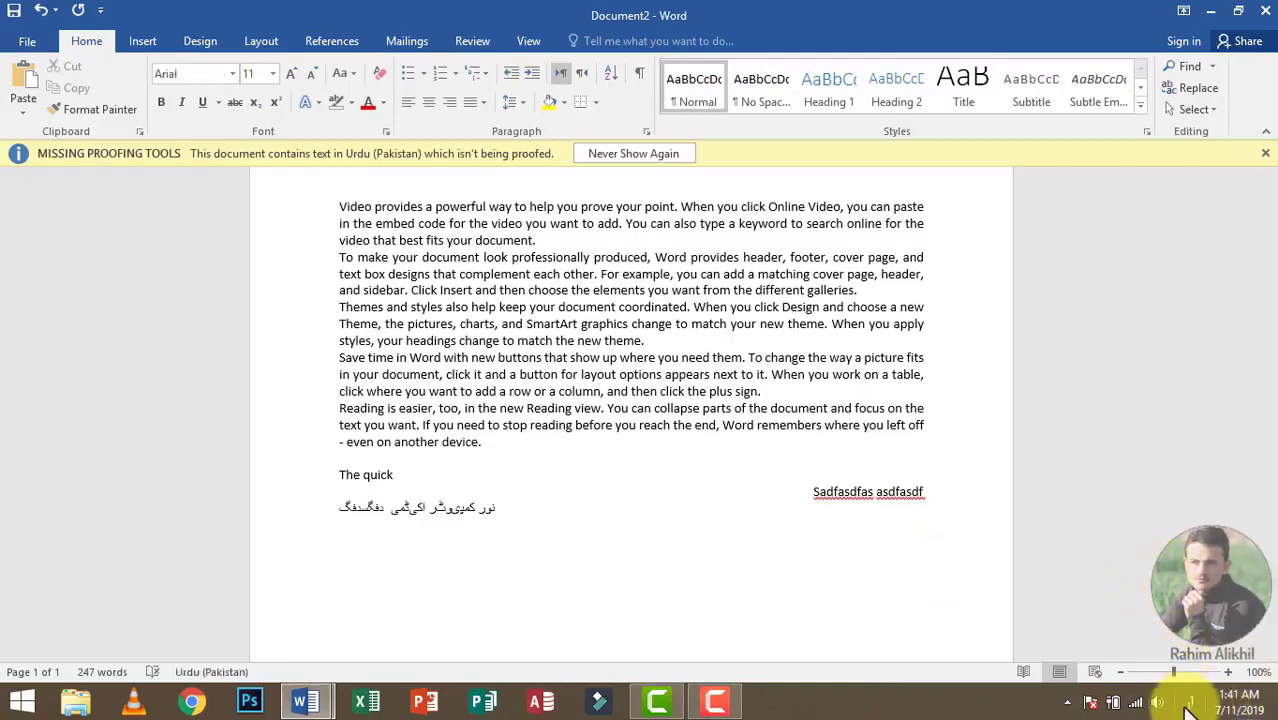
key("alt+shift")
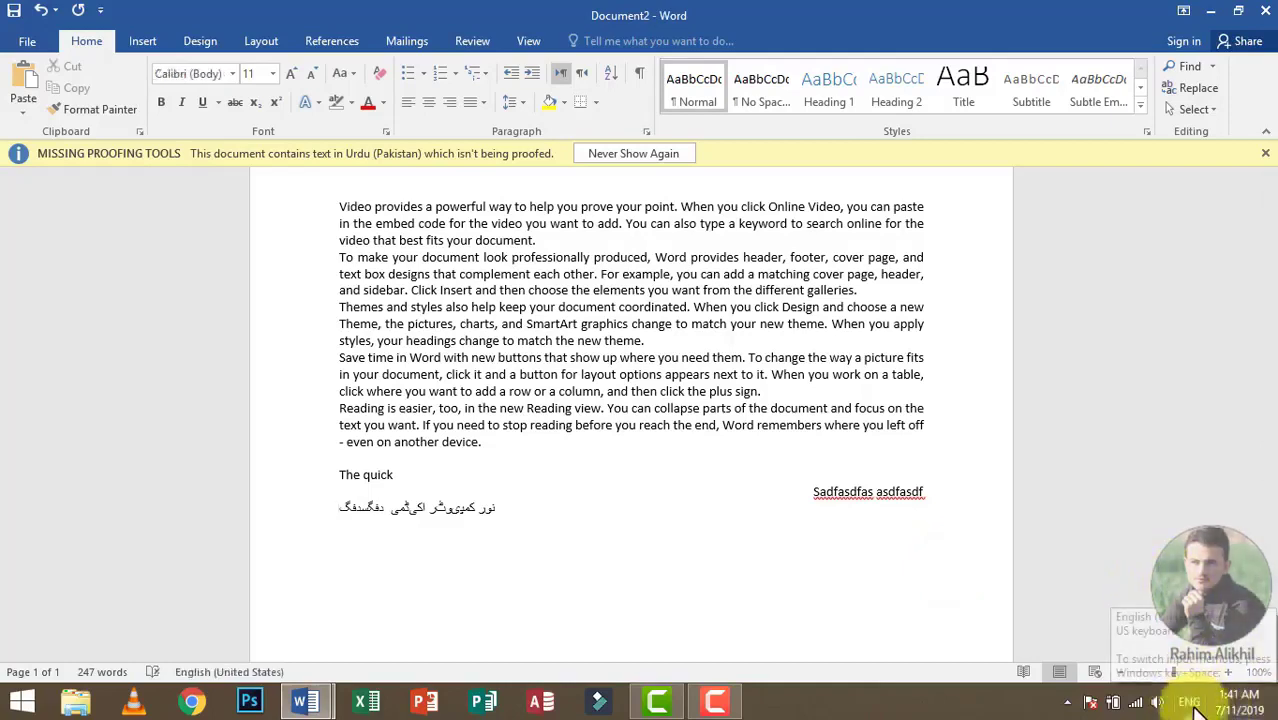
Step: Delete all the text in the document and dismiss the missing proofing tools message
left_click(752, 450)
key("ctrl+a")
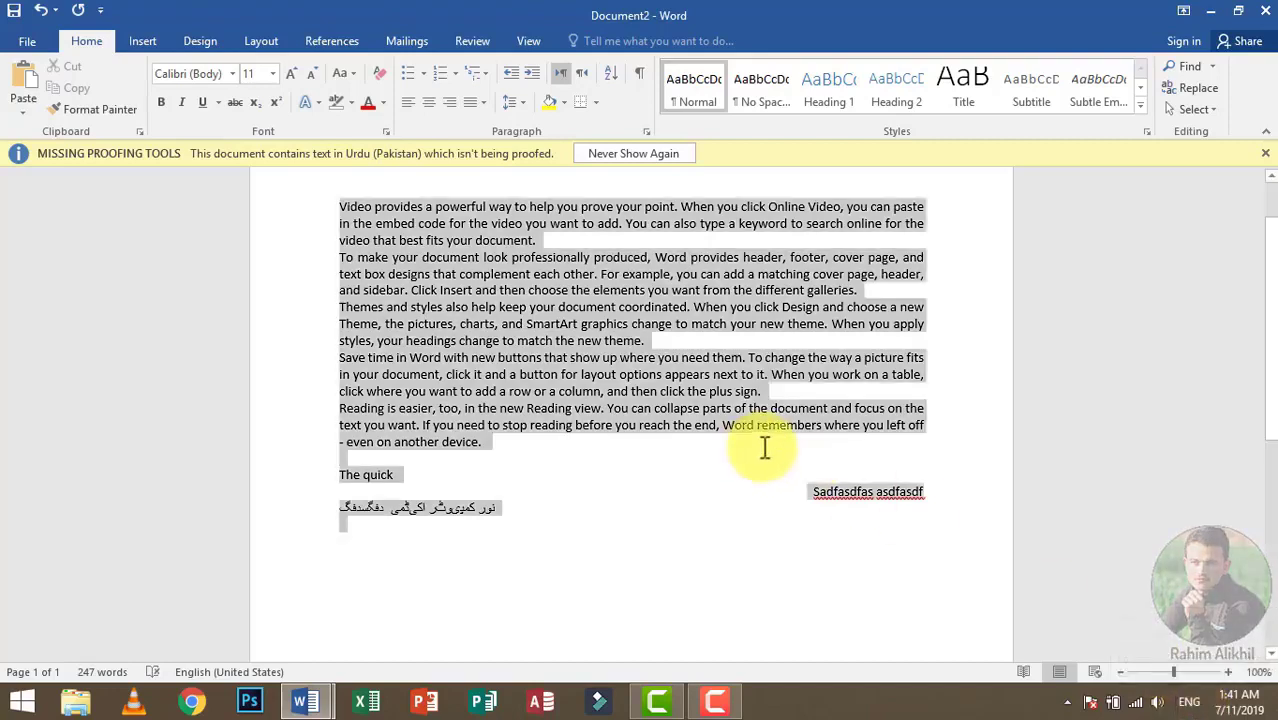
key("Delete")
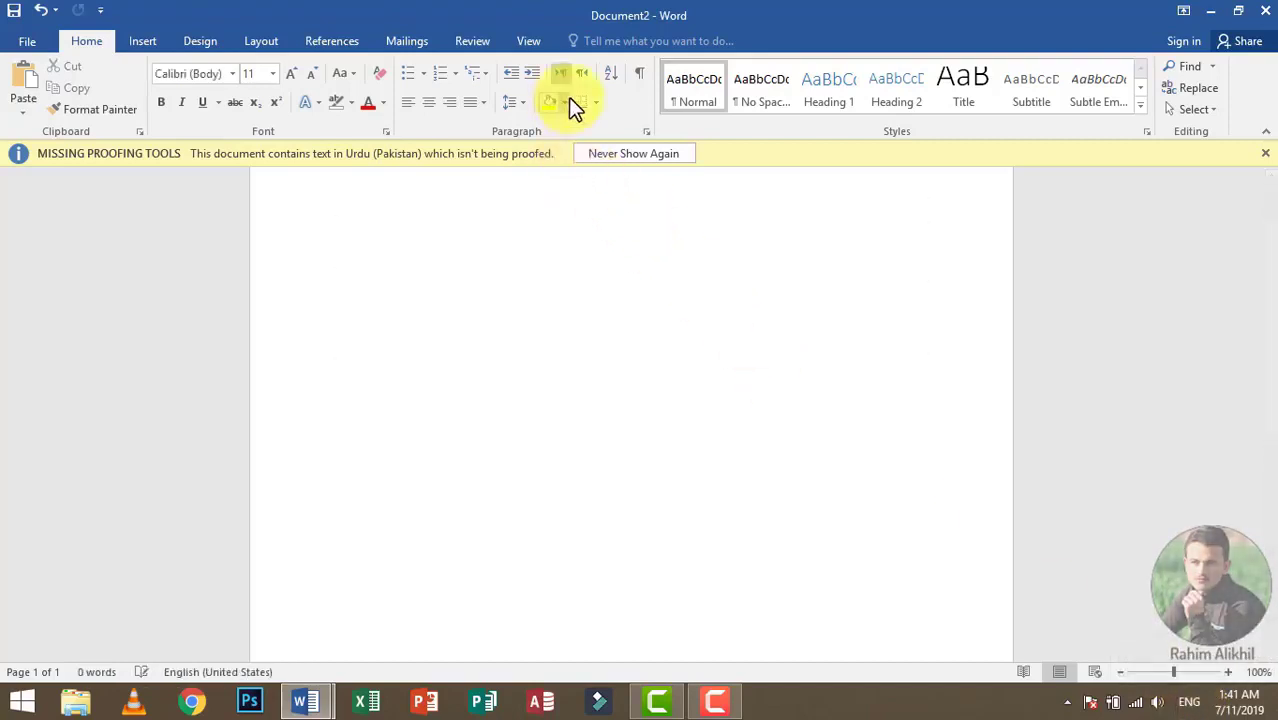
left_click(1266, 156)
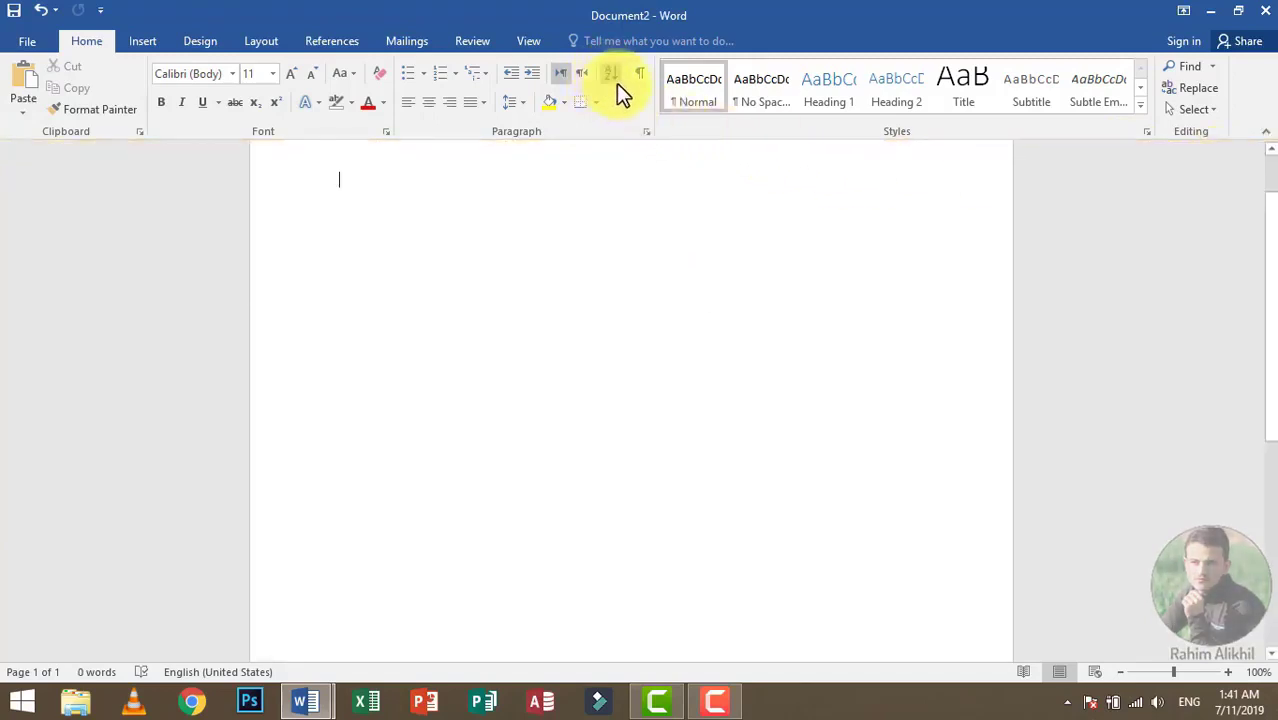
Step: Enter the numbers 1, 7, 6, 5, 4, 3 and 2 on separate lines of the blank document
type("1 ")
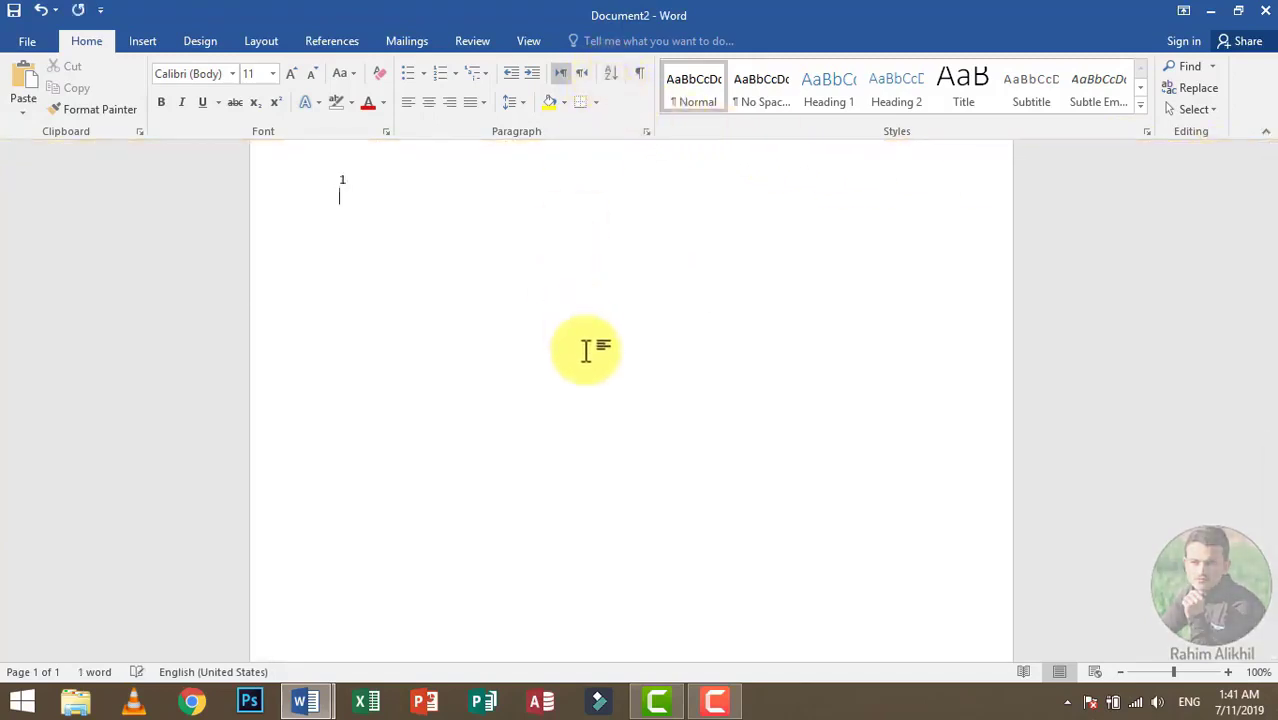
type("7")
key("Return")
type("6")
key("Return")
type("5")
key("Return")
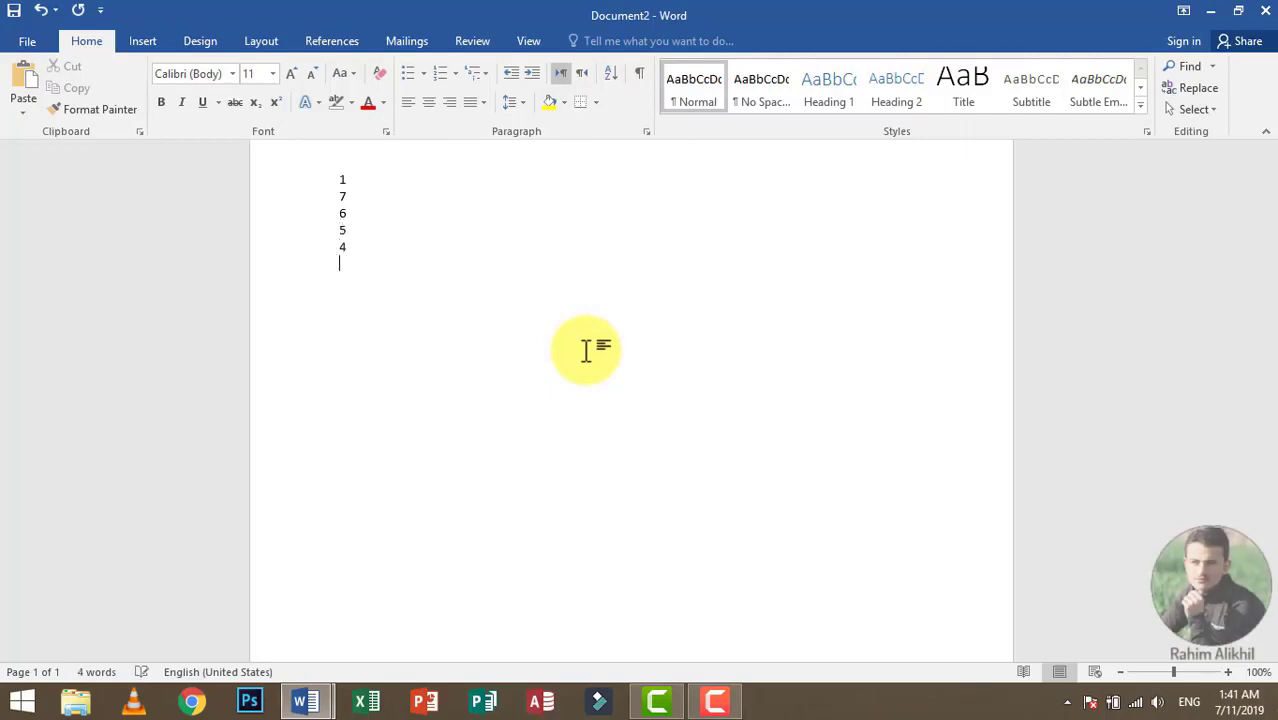
Step: Sort all the number lines by paragraphs as numbers in ascending order, with no header row
key("ctrl+a")
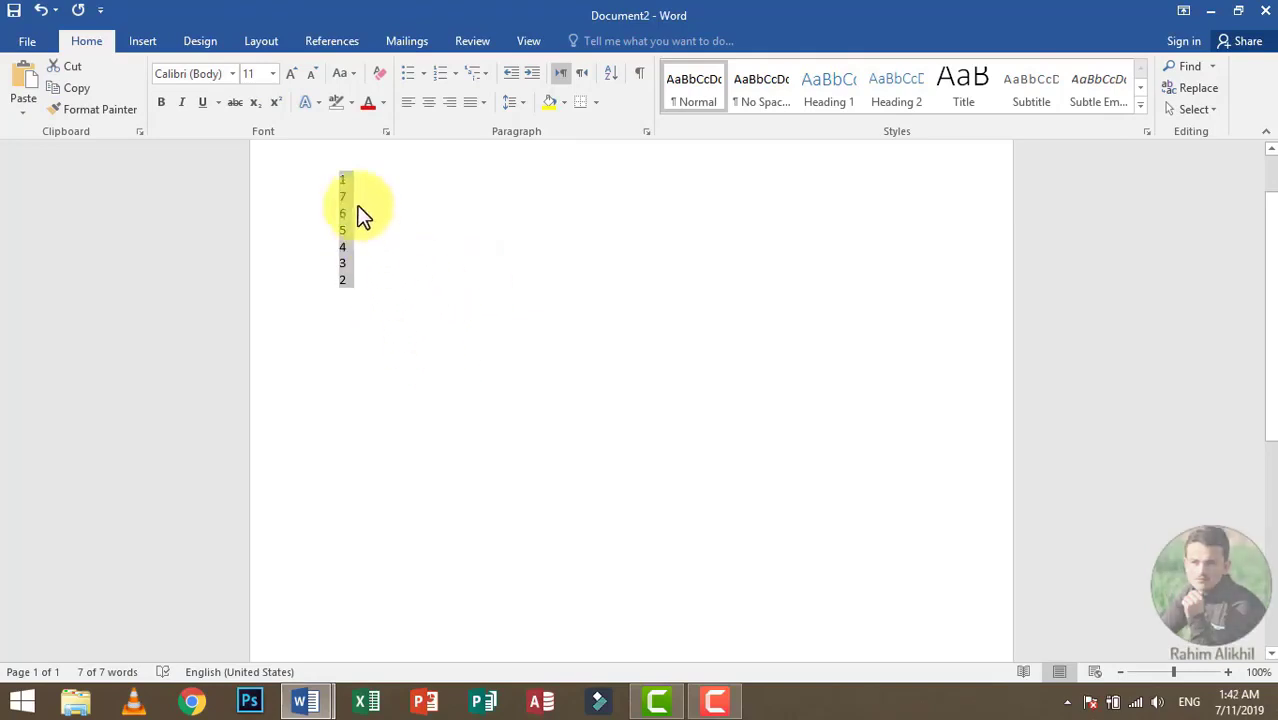
left_click(609, 73)
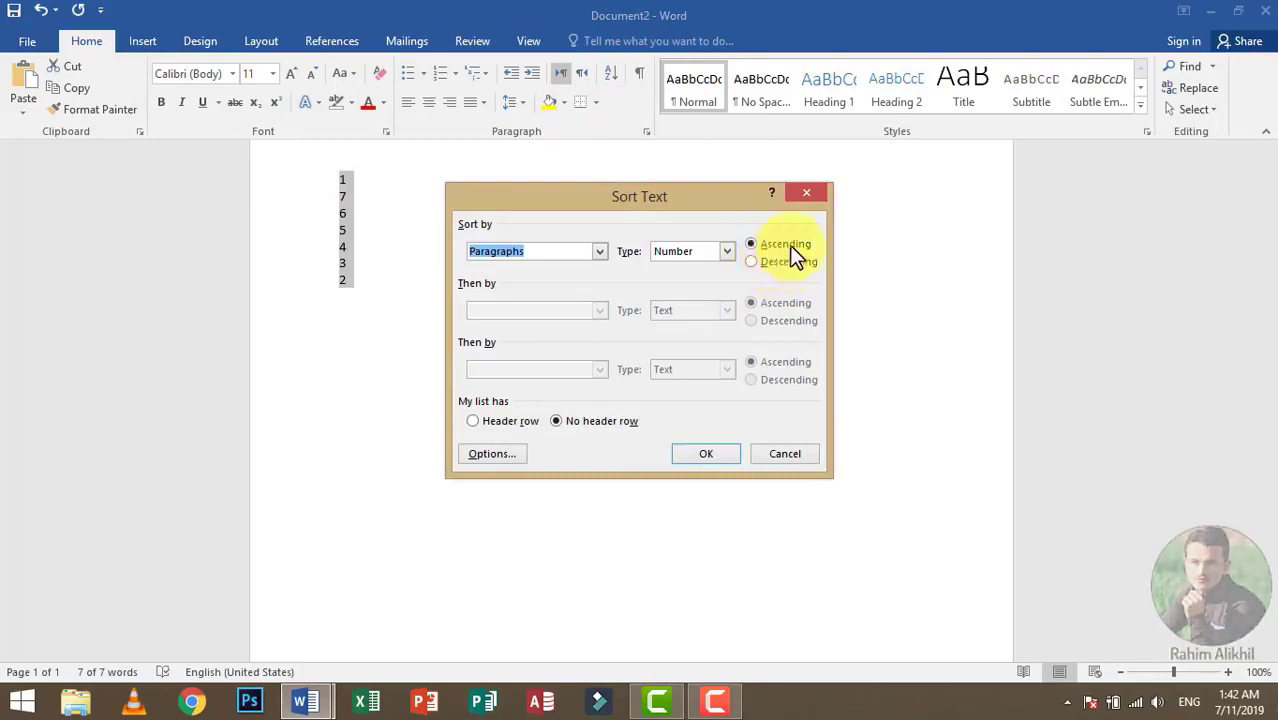
left_click(707, 456)
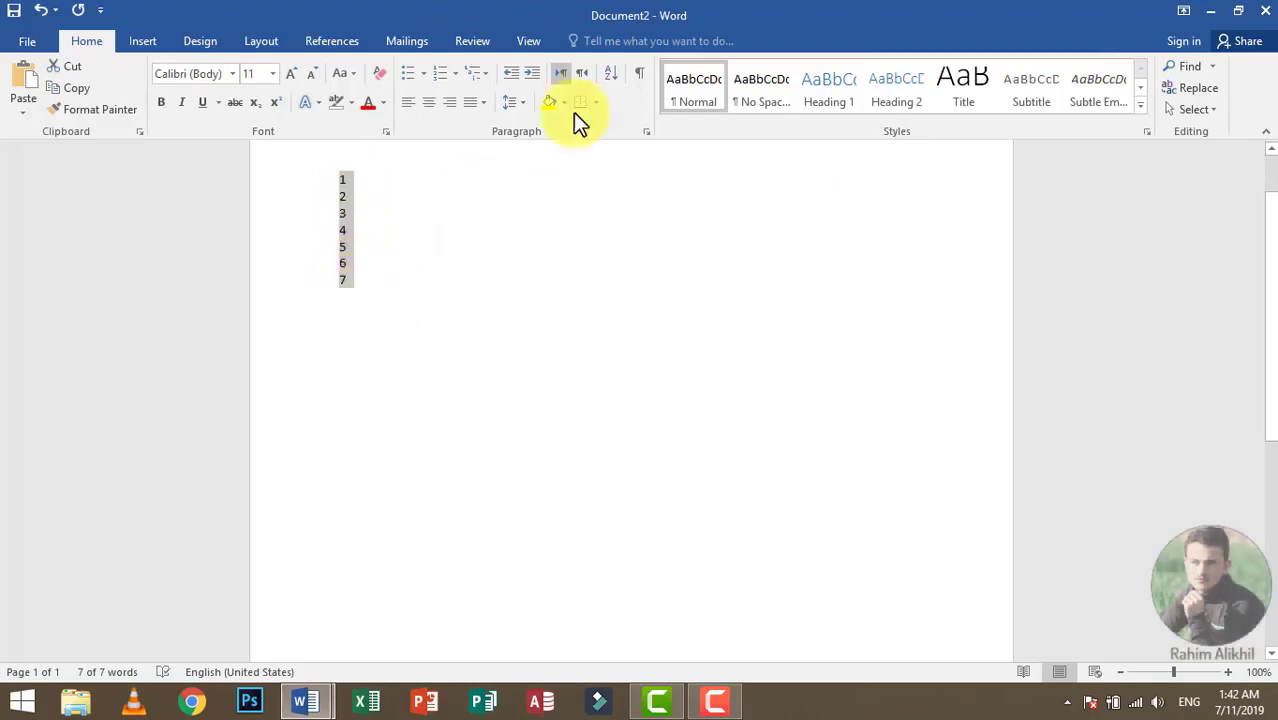
Step: Sort the selected number lines by paragraphs as numbers in descending order
left_click(610, 75)
left_click(780, 262)
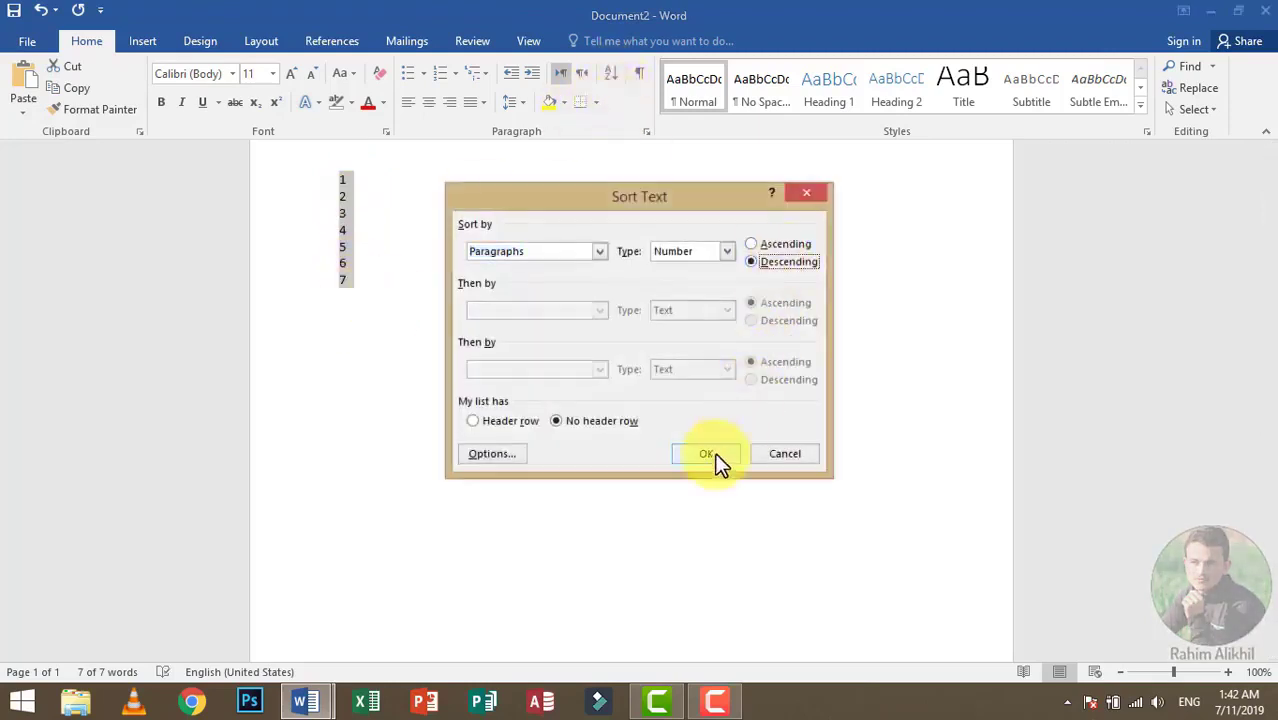
left_click(712, 458)
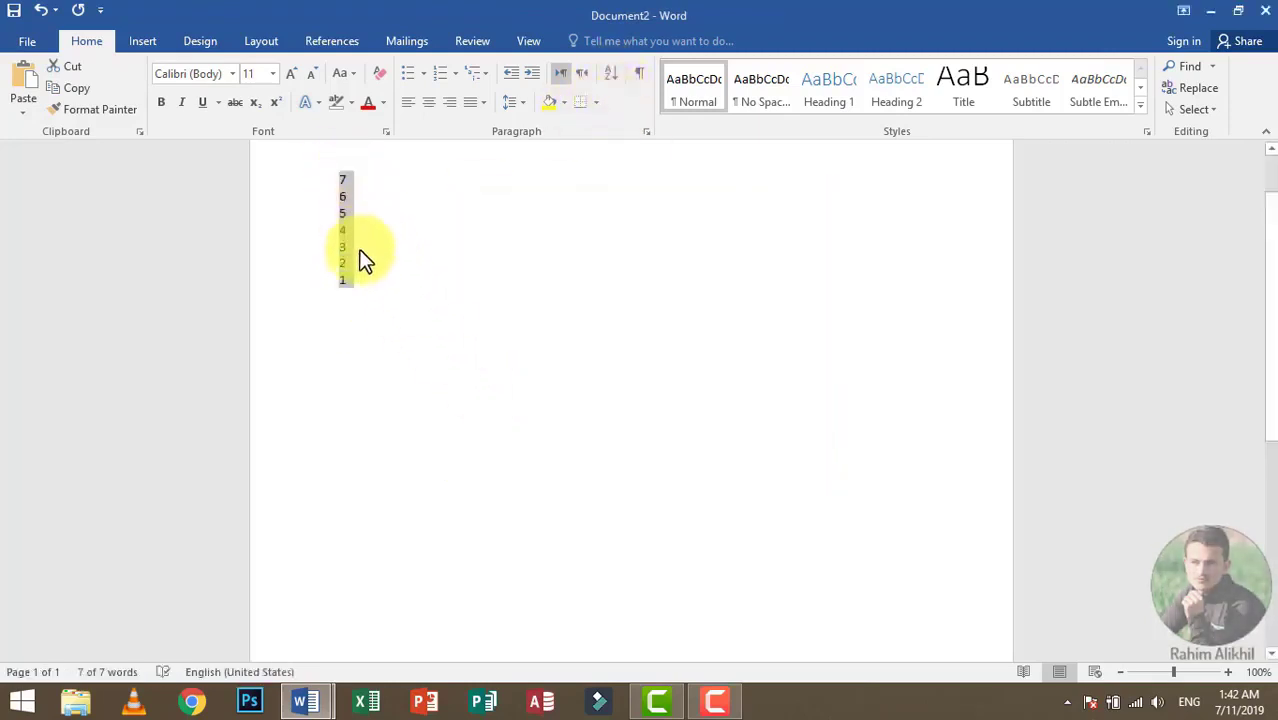
Step: Sort the number lines back into ascending order, and delete the whole list
left_click(610, 75)
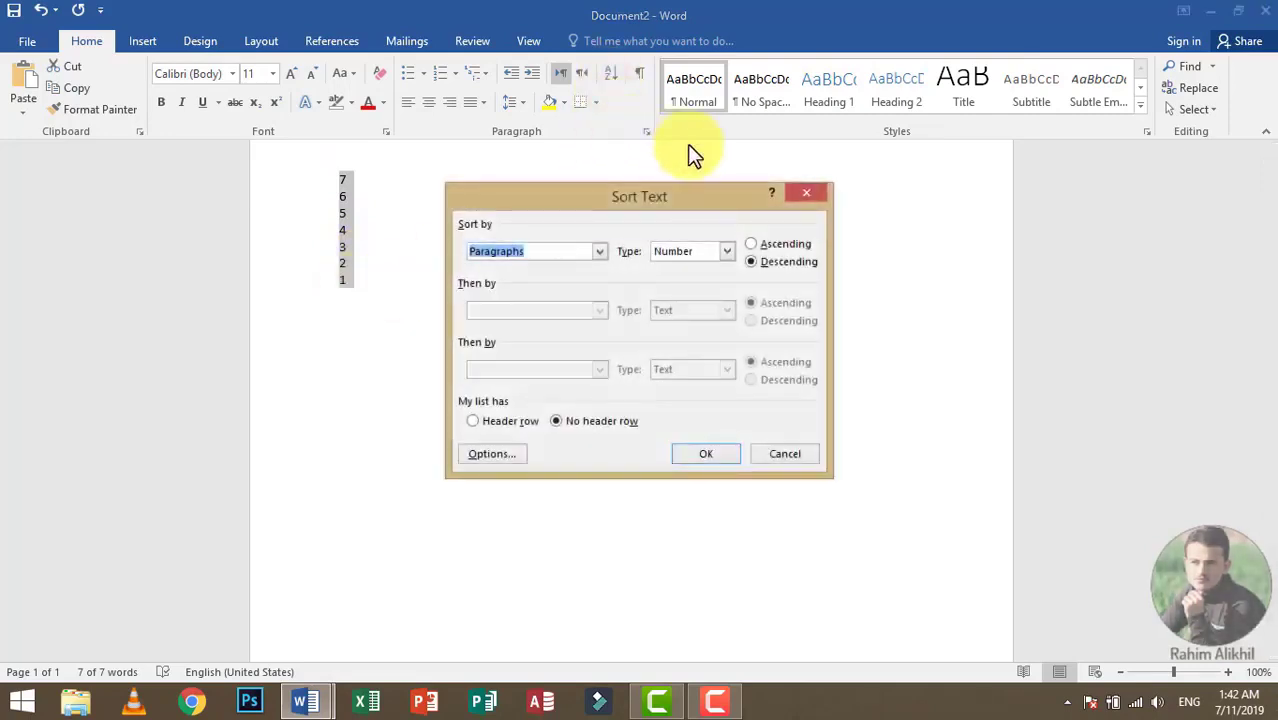
left_click(782, 245)
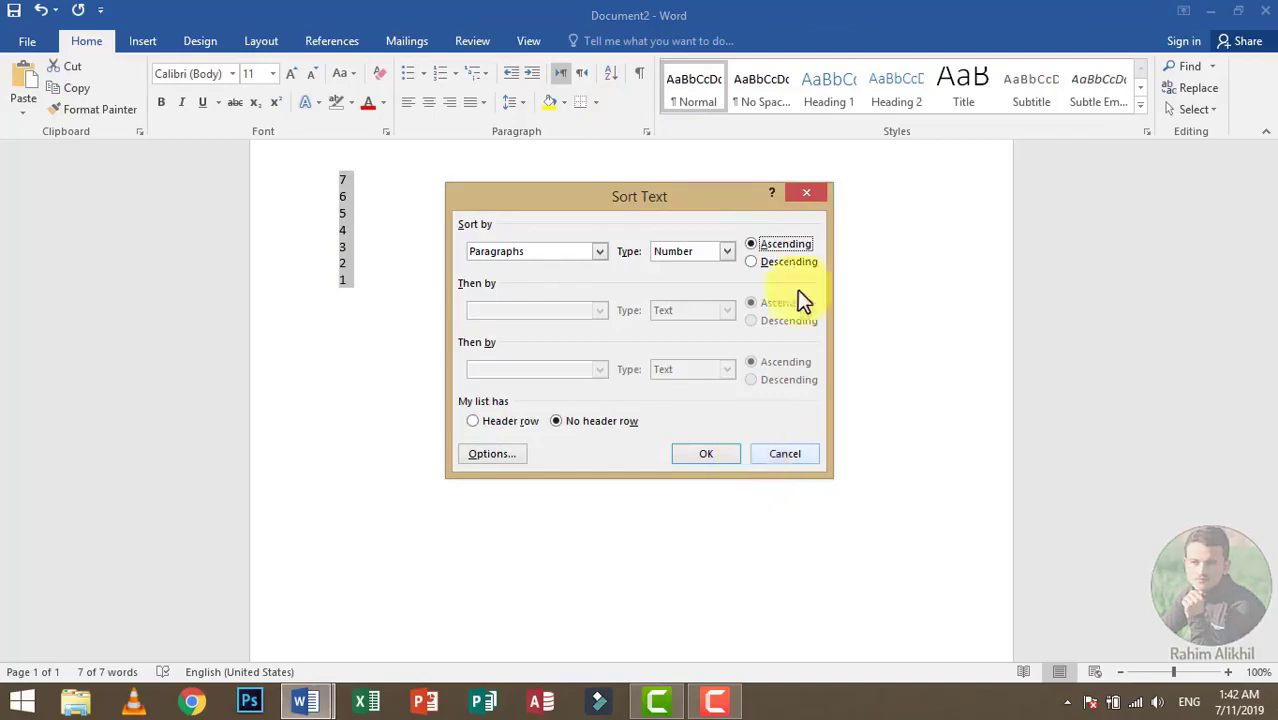
left_click(716, 458)
key("Delete")
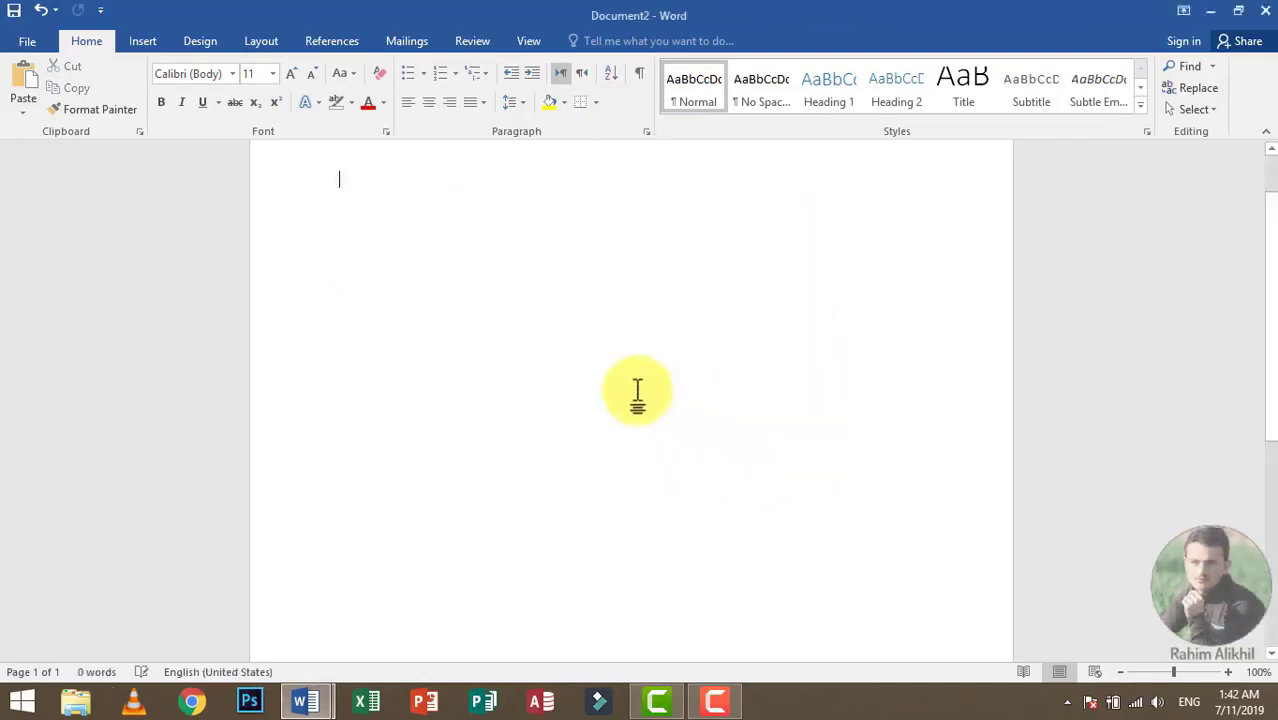
Step: Enter Pakistan, Afghanistan, Bangladesh, Zimbabwe and Australia on separate lines
type("Pakistan")
key("Return")
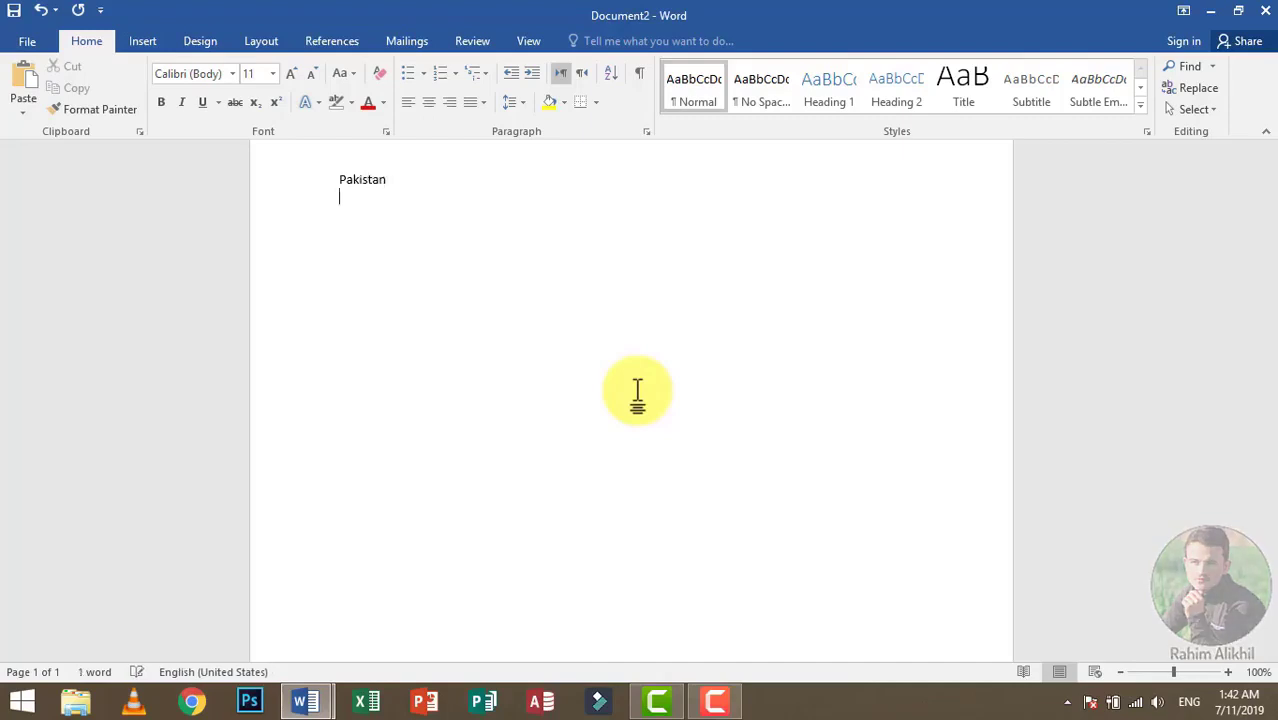
type("Afghanistan")
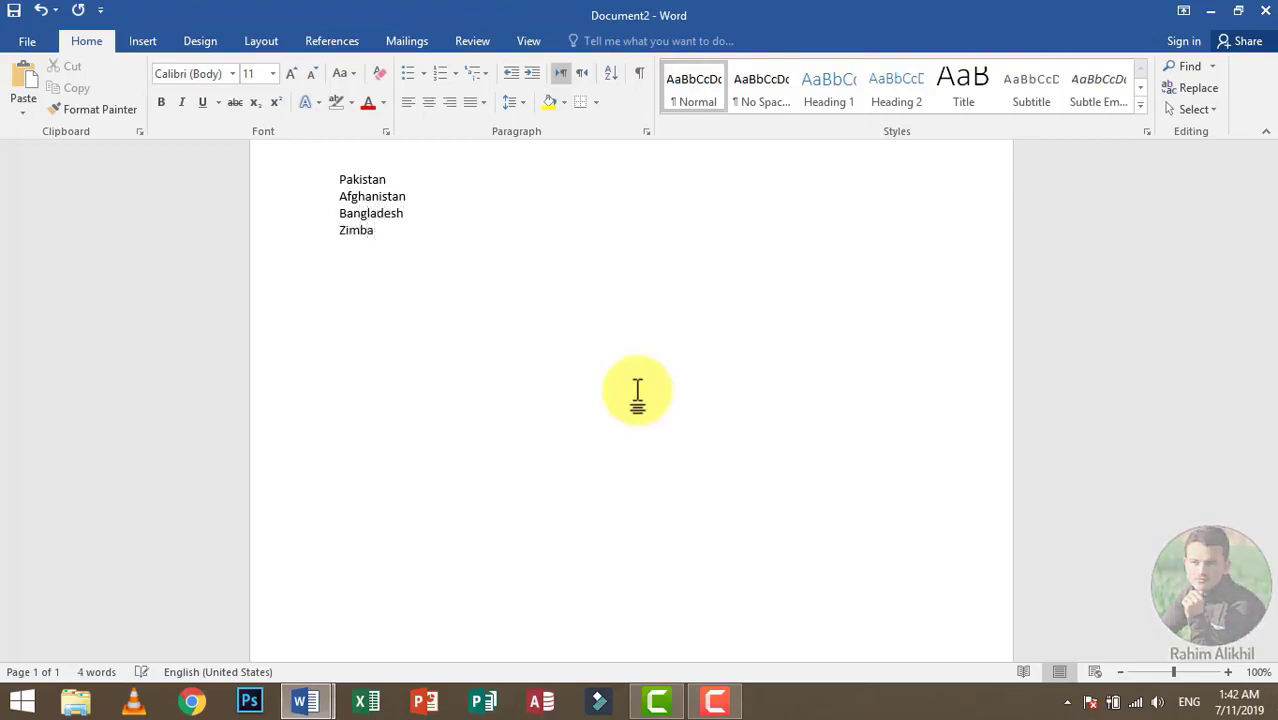
type("bwe")
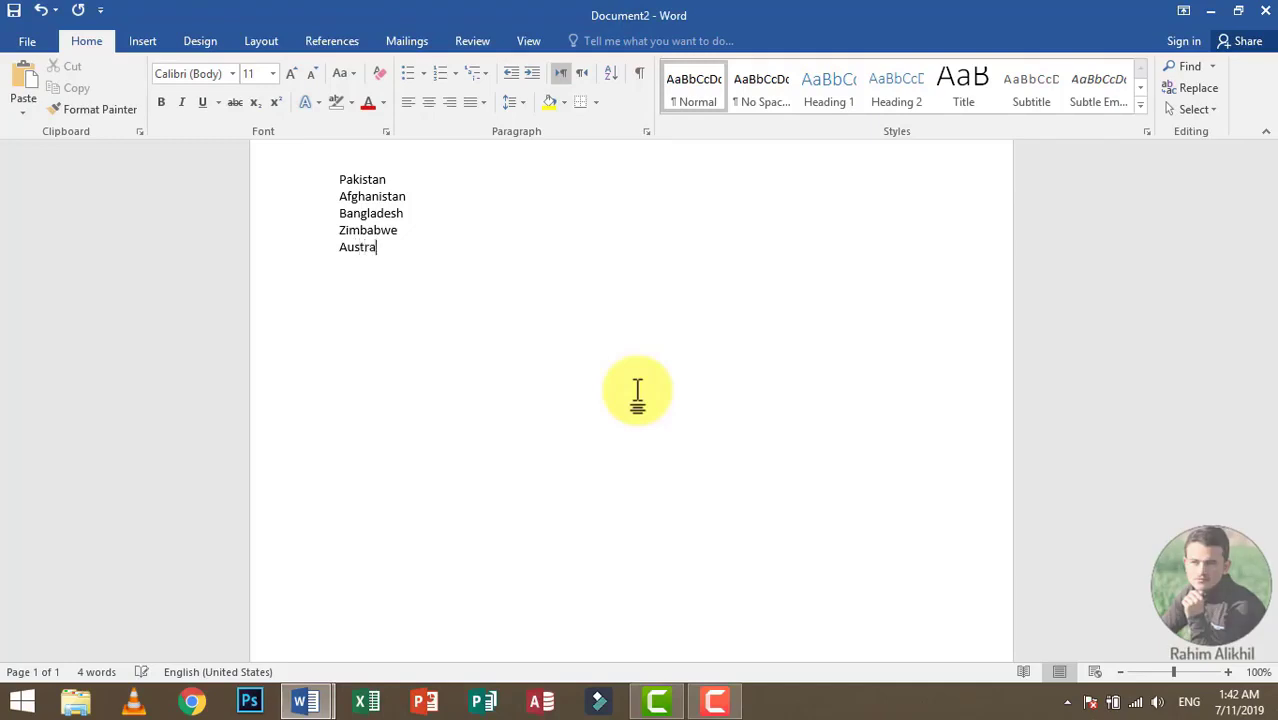
Step: Select the whole country list and sort its paragraphs as text in ascending order
key("ctrl+a")
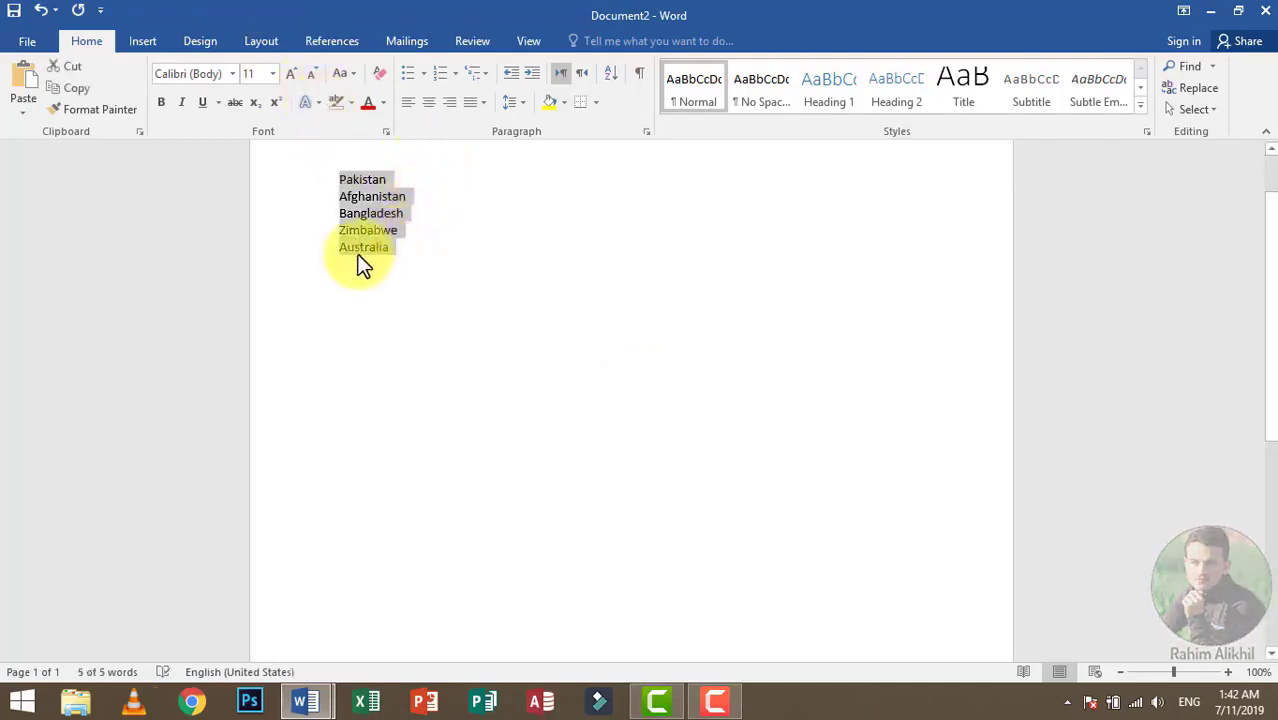
left_click_drag(432, 300, 340, 174)
left_click(611, 73)
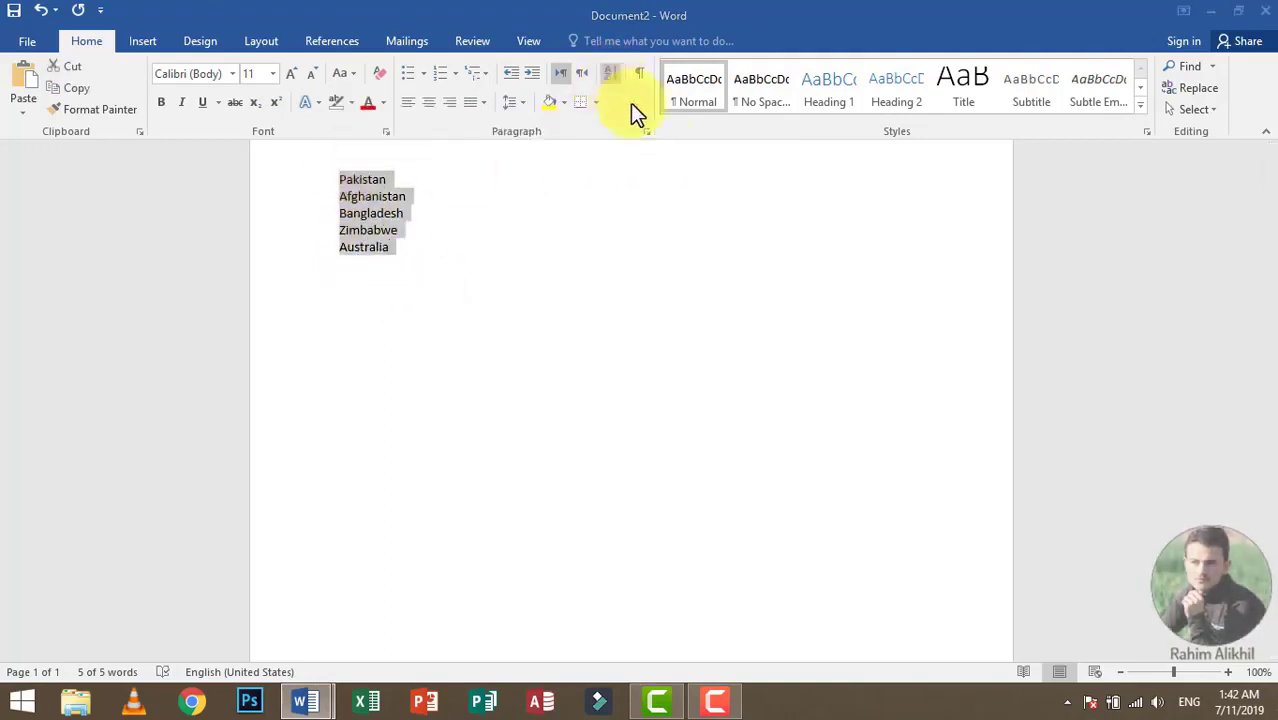
left_click(720, 450)
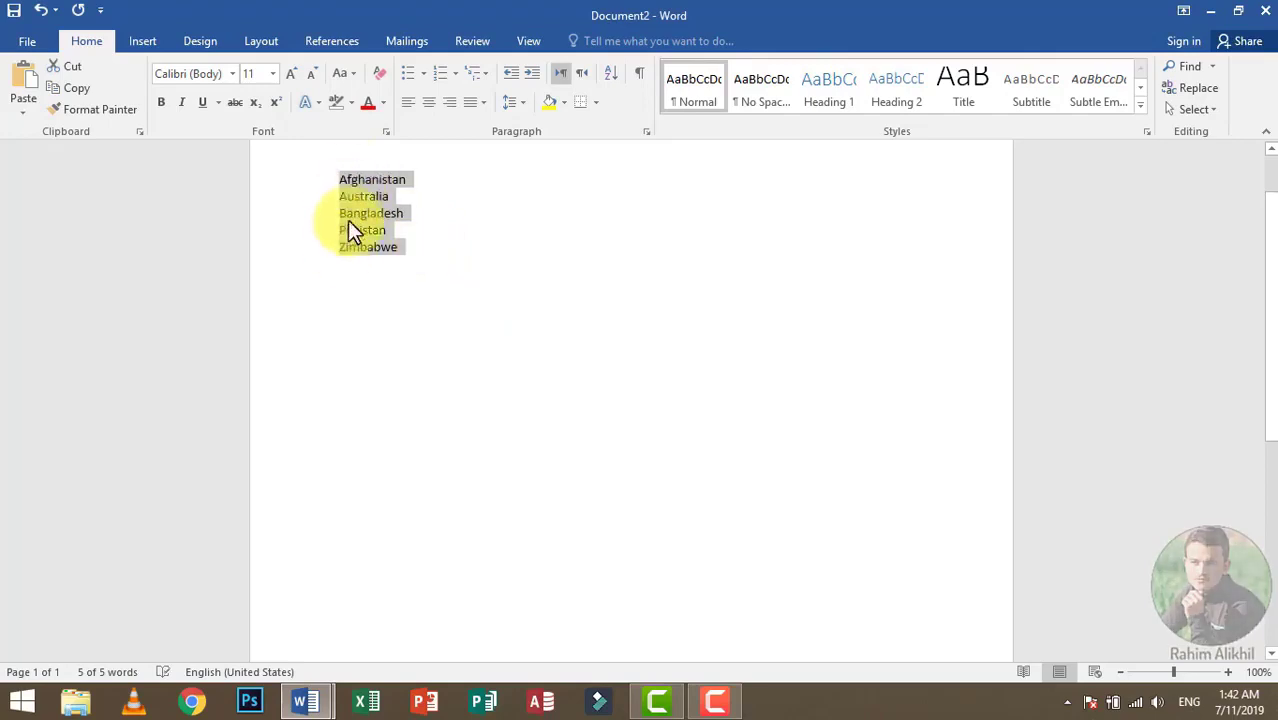
Step: Sort the selected country list as text in descending order
left_click(611, 73)
left_click(765, 262)
left_click(707, 452)
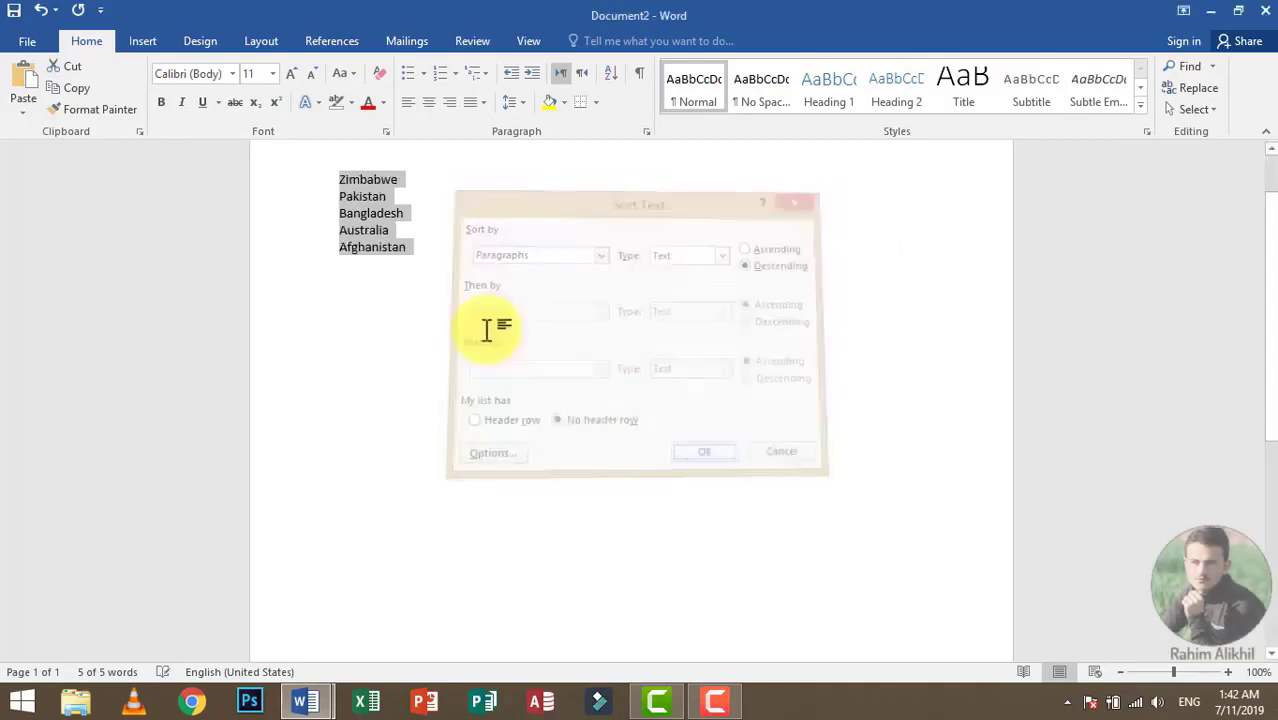
left_click(605, 75)
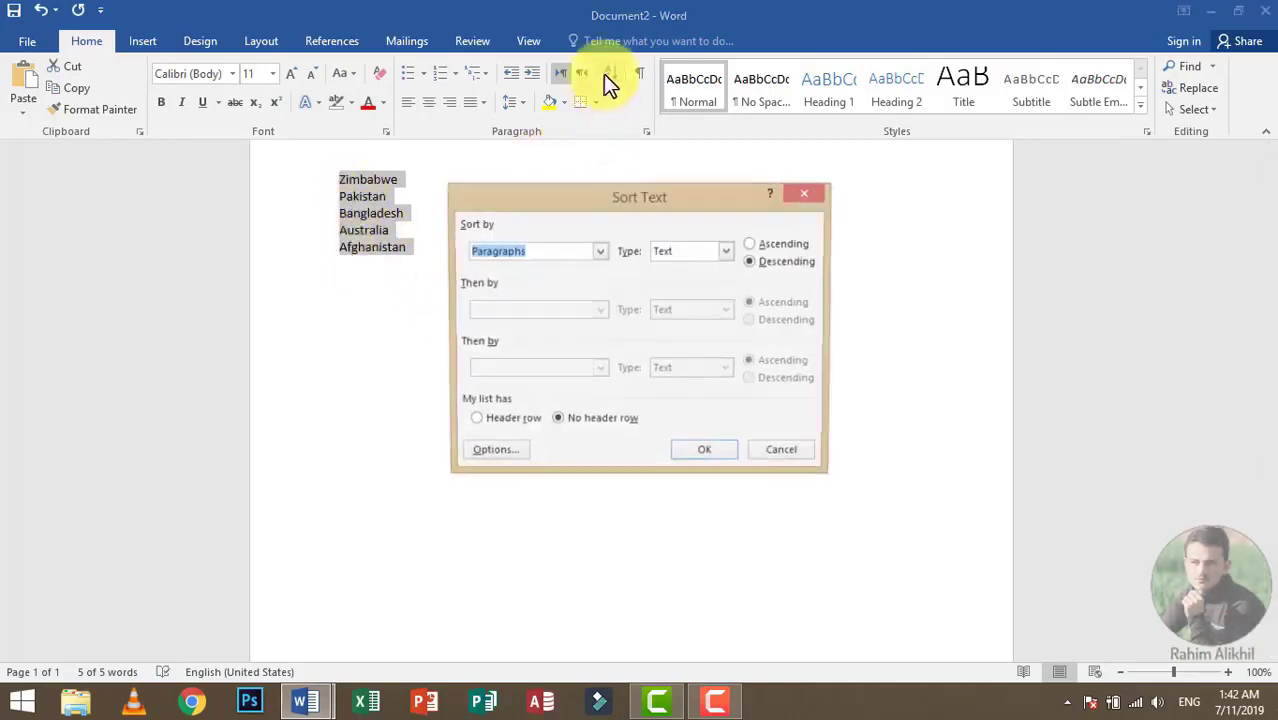
left_click(808, 200)
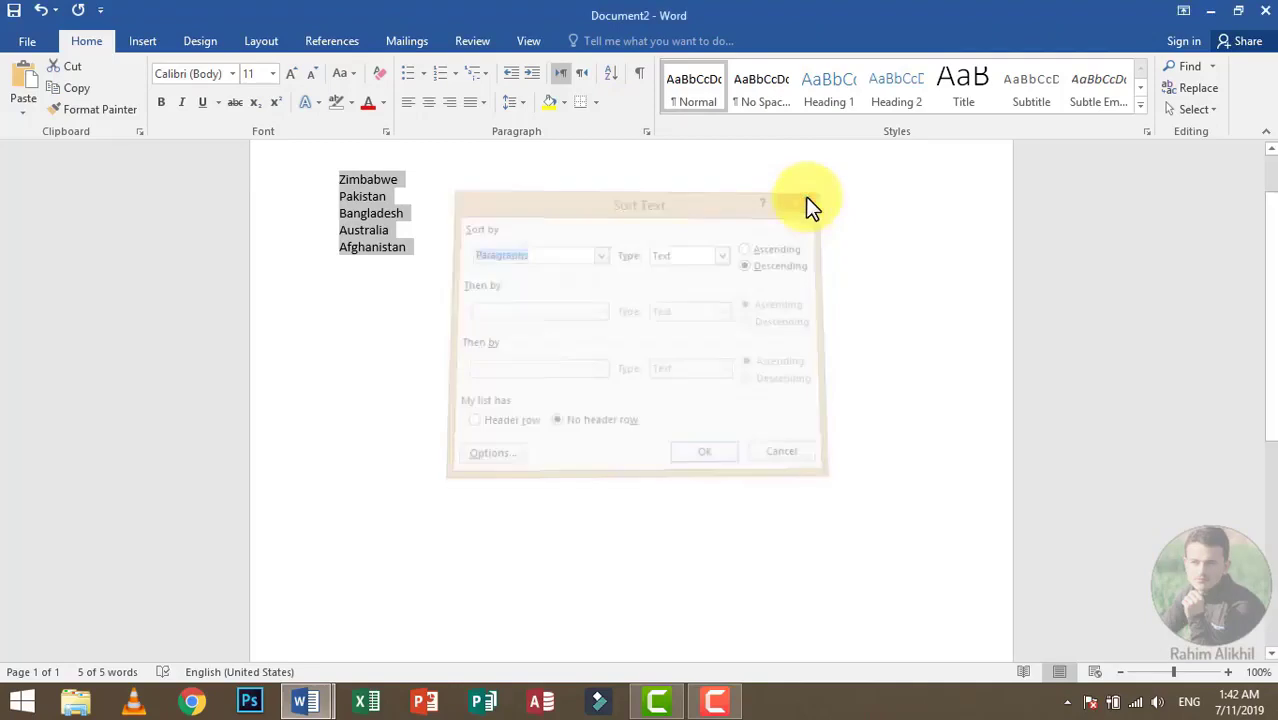
left_click(596, 103)
left_click(476, 316)
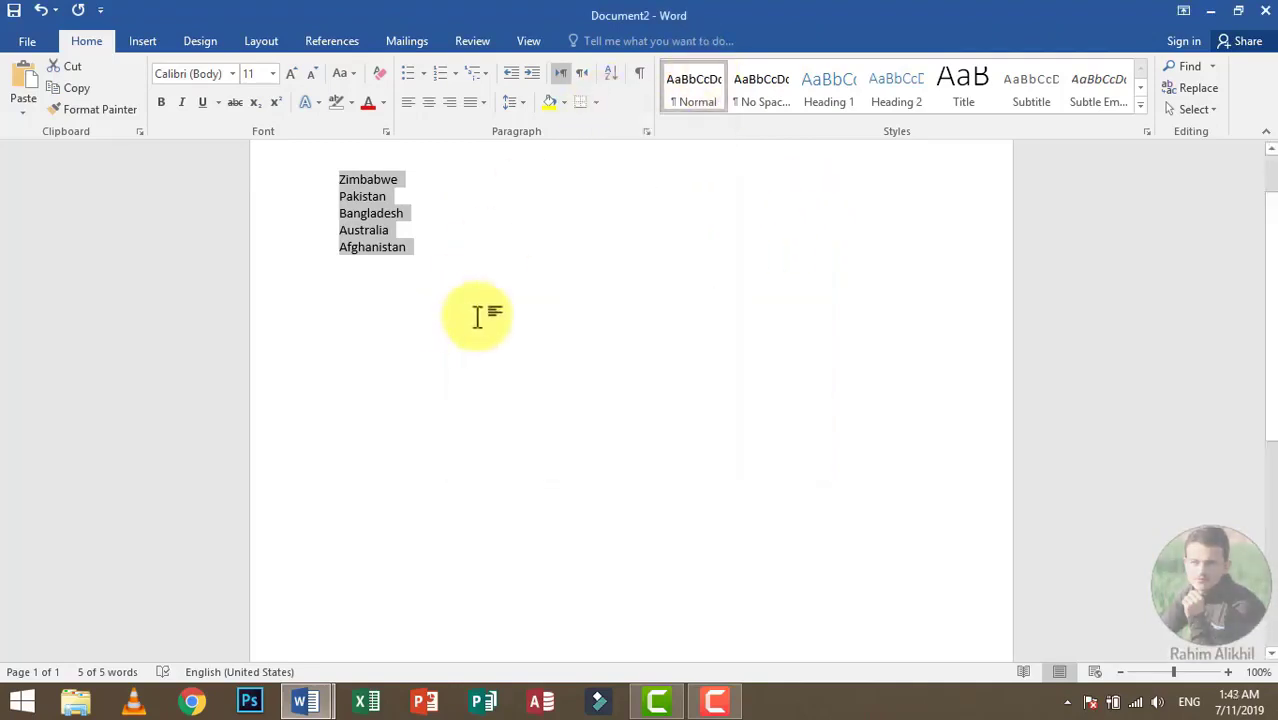
Step: Replace the country list with sample paragraphs generated by =rand(), and select all the text
key("Delete")
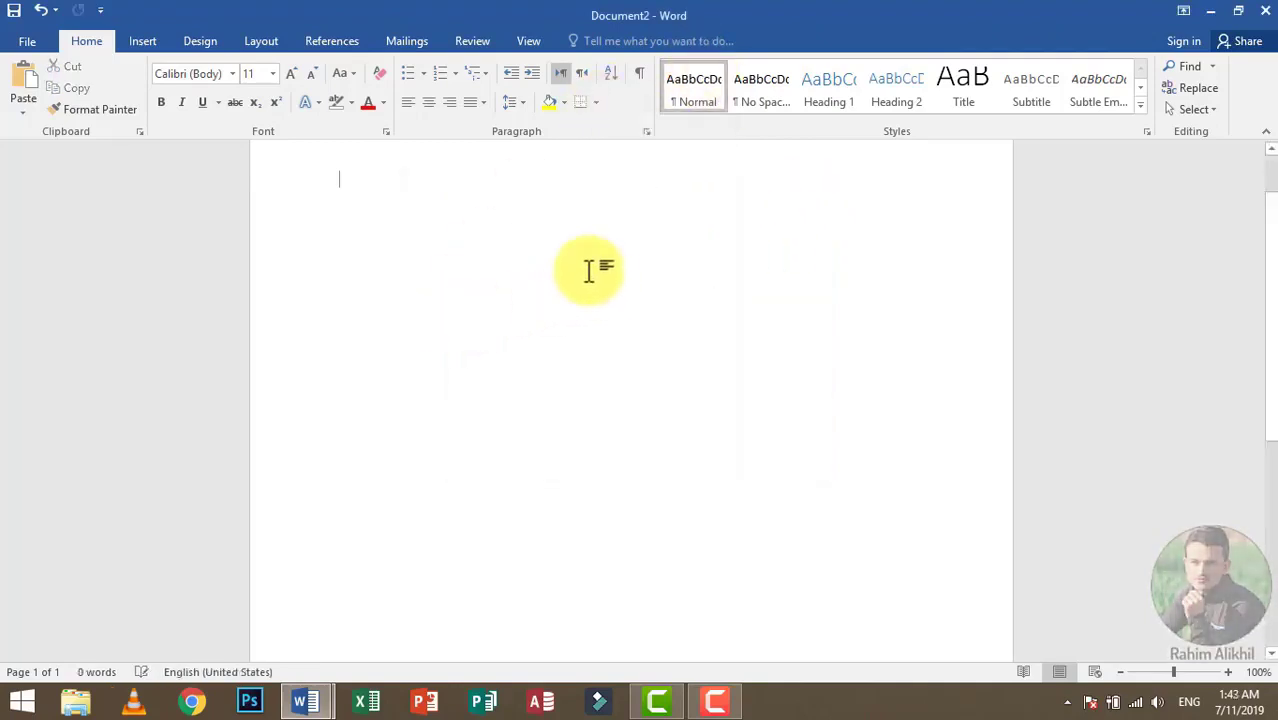
type("=rand()")
key("Return")
key("ctrl+a")
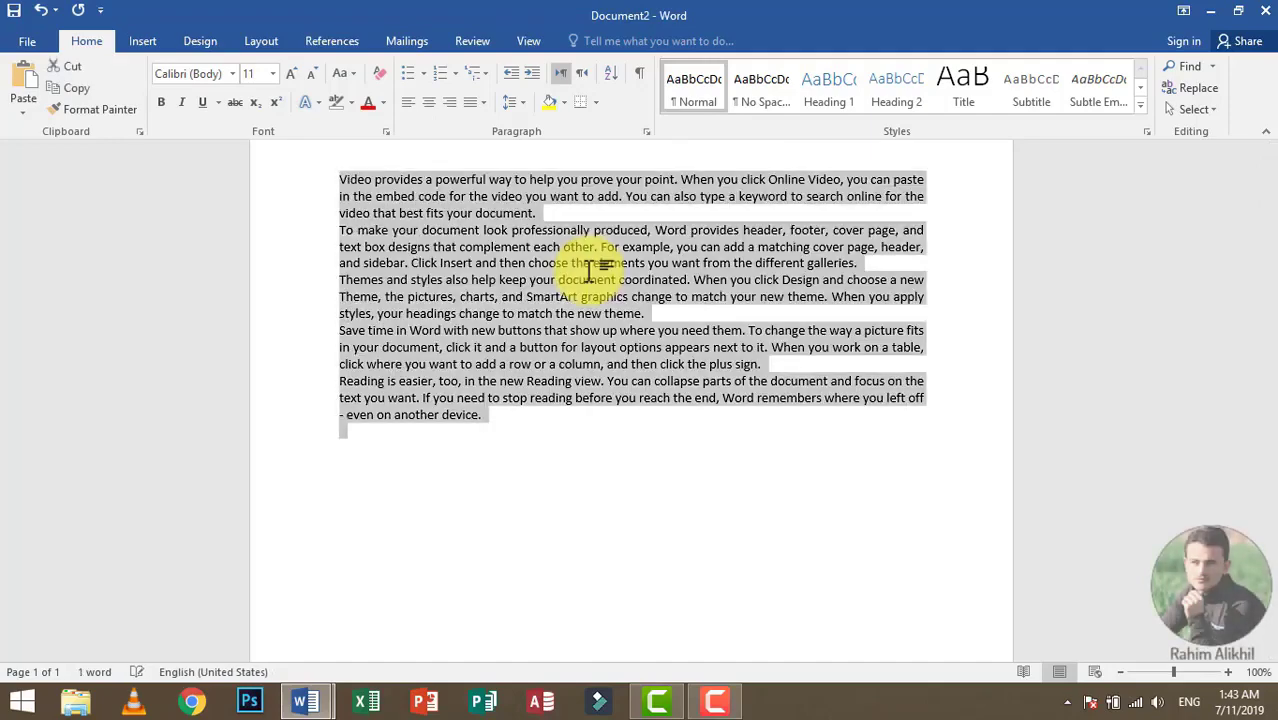
scroll(661, 299, "up", 1)
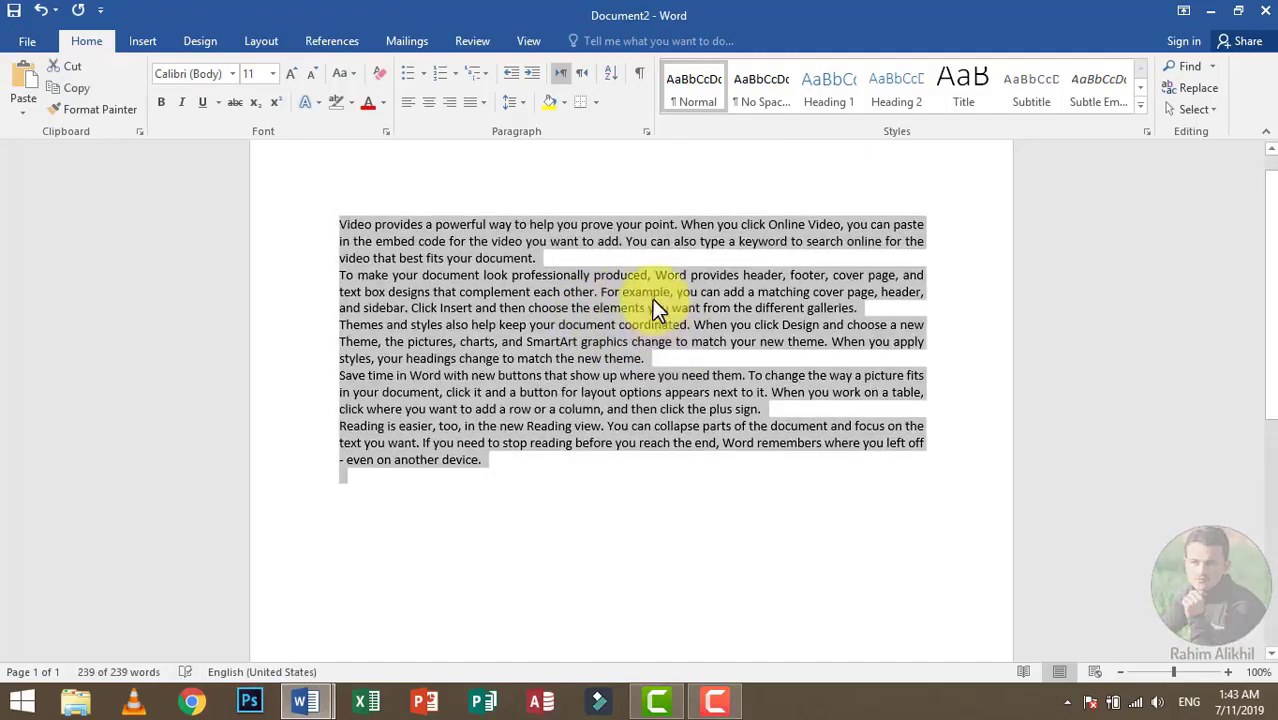
Step: Insert a horizontal line on the empty line below the last sample paragraph
left_click(595, 103)
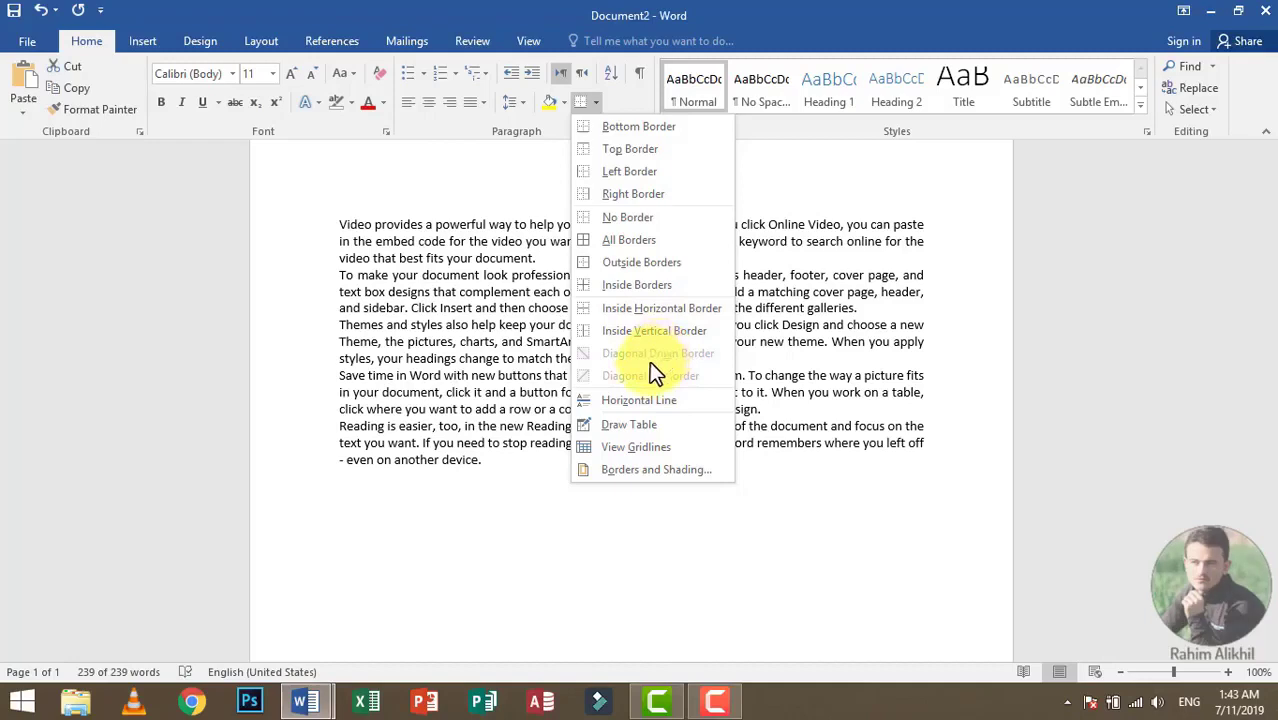
key("ctrl+a")
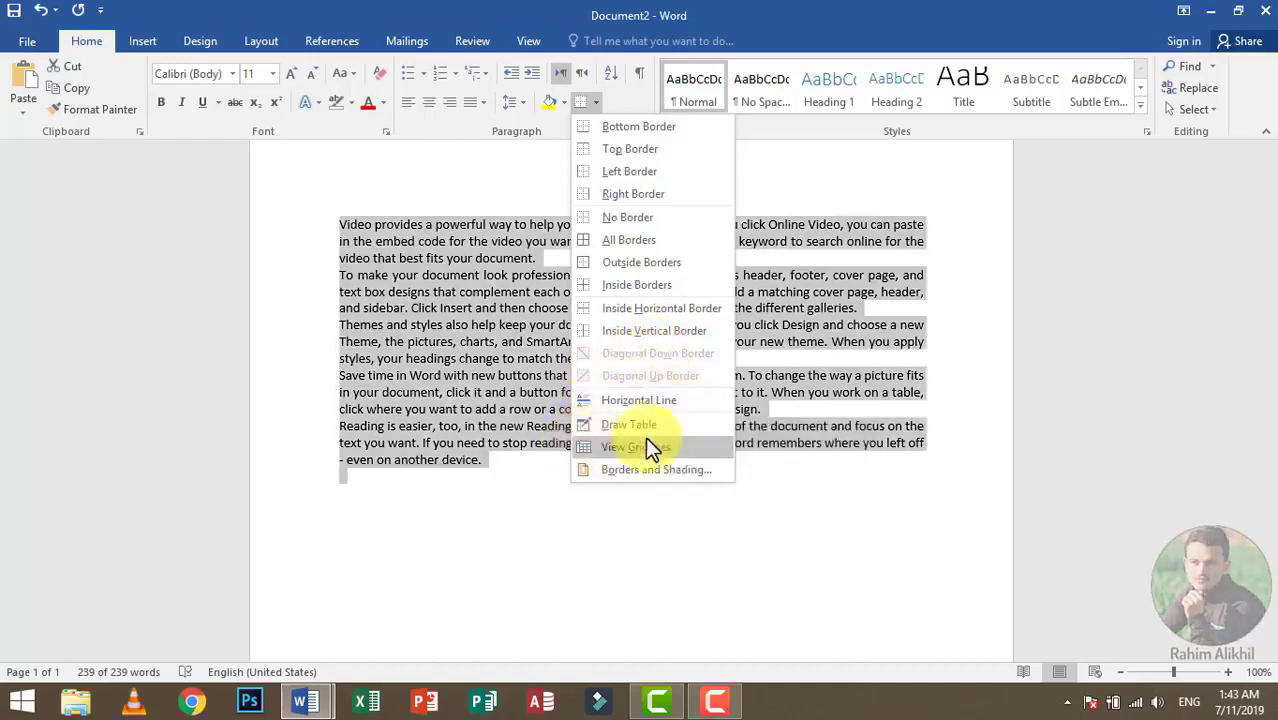
left_click(417, 488)
left_click(371, 490)
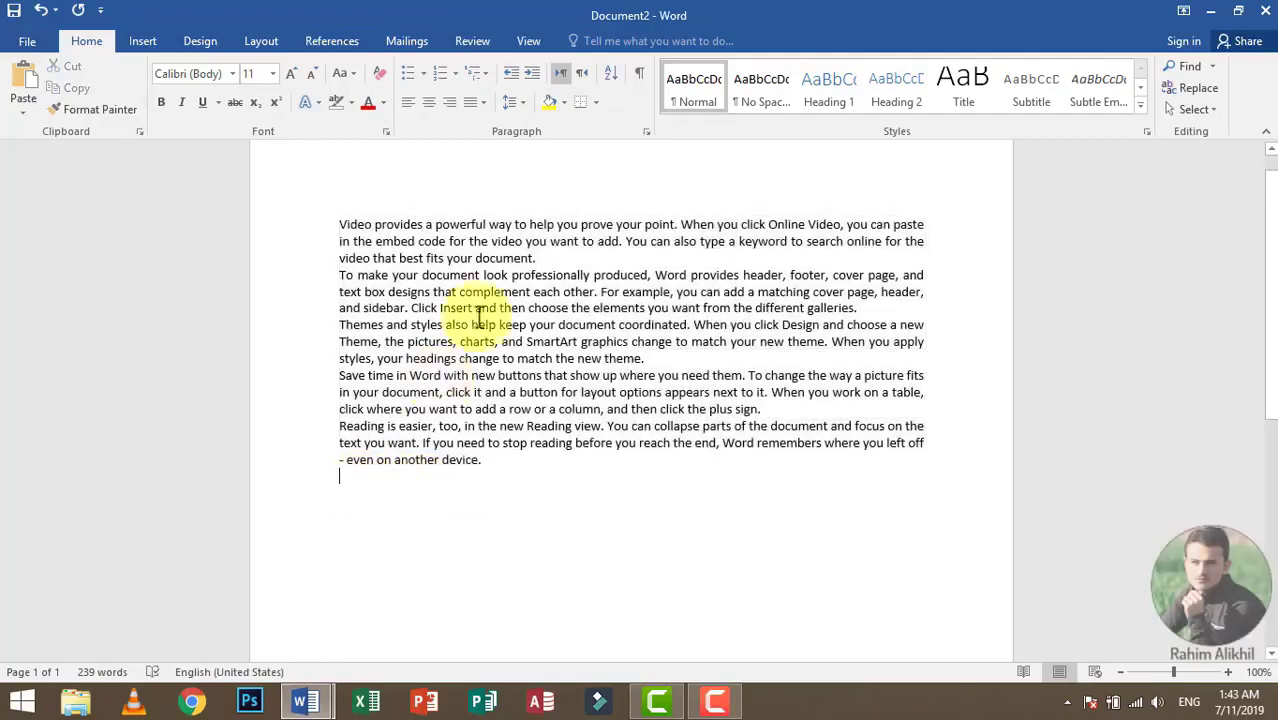
left_click(595, 98)
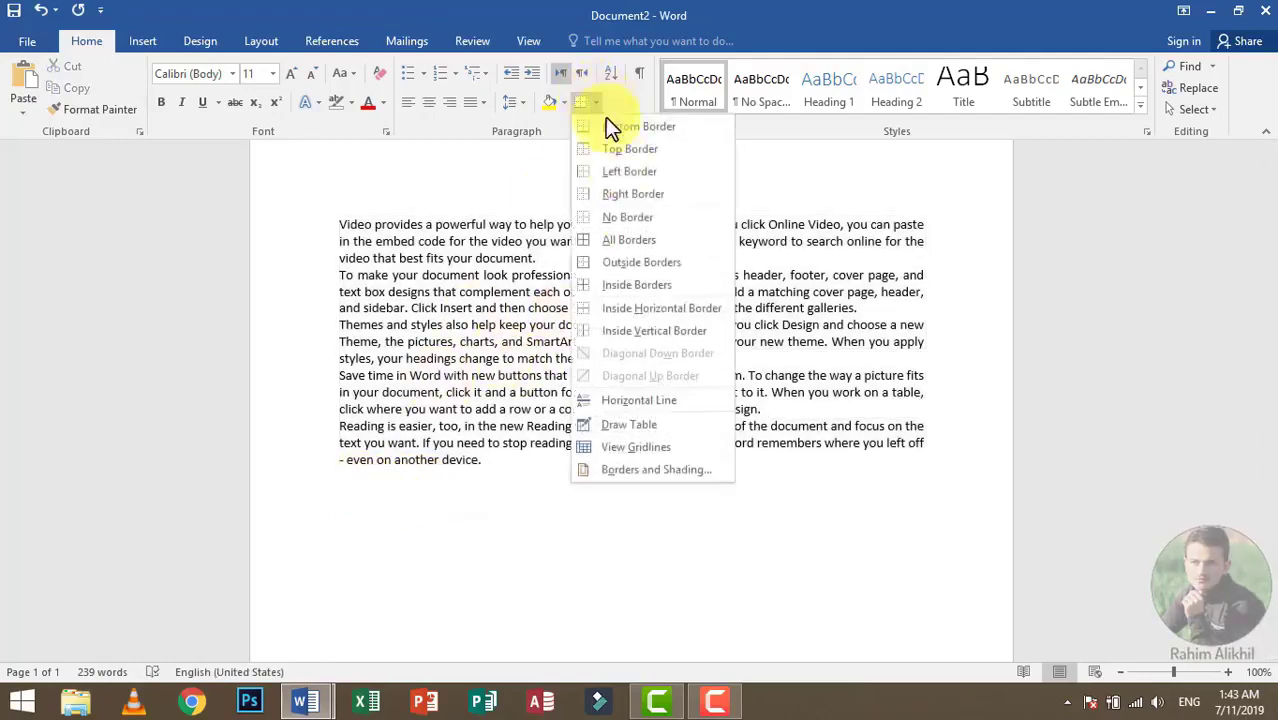
left_click(670, 403)
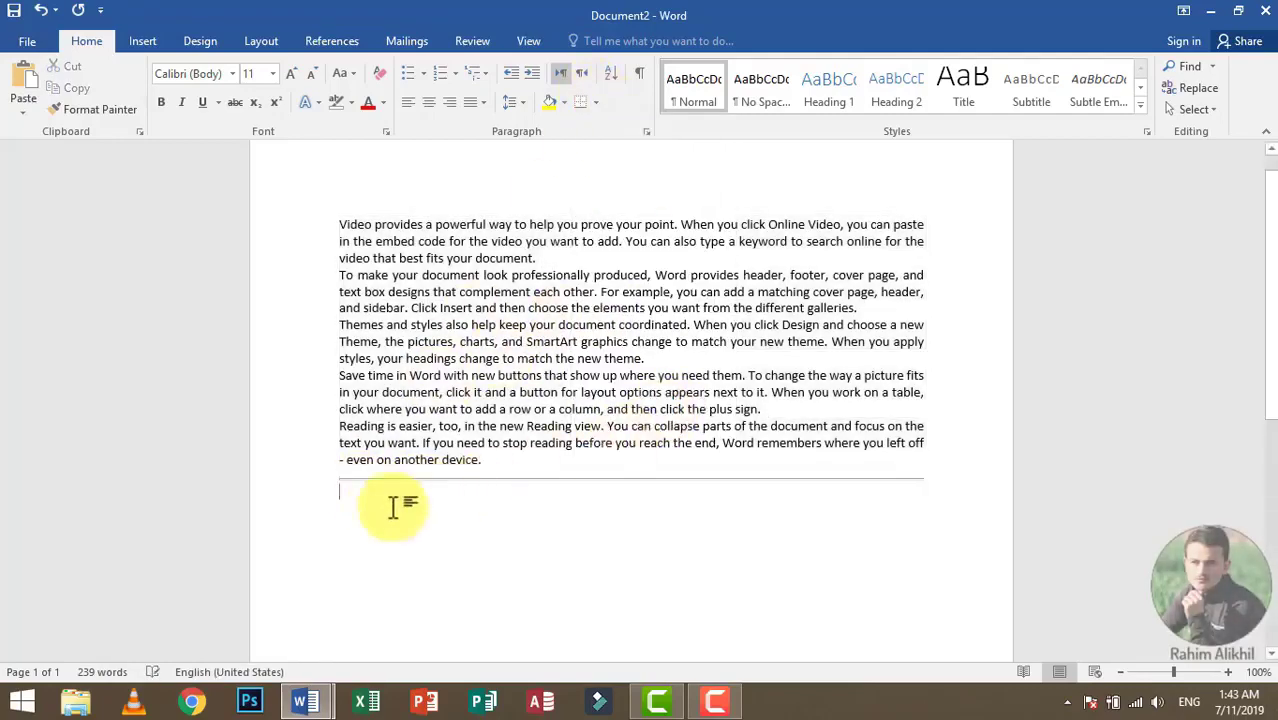
Step: Apply a bottom border to the empty last paragraph and insert a second horizontal line there
left_click(585, 101)
left_click(596, 102)
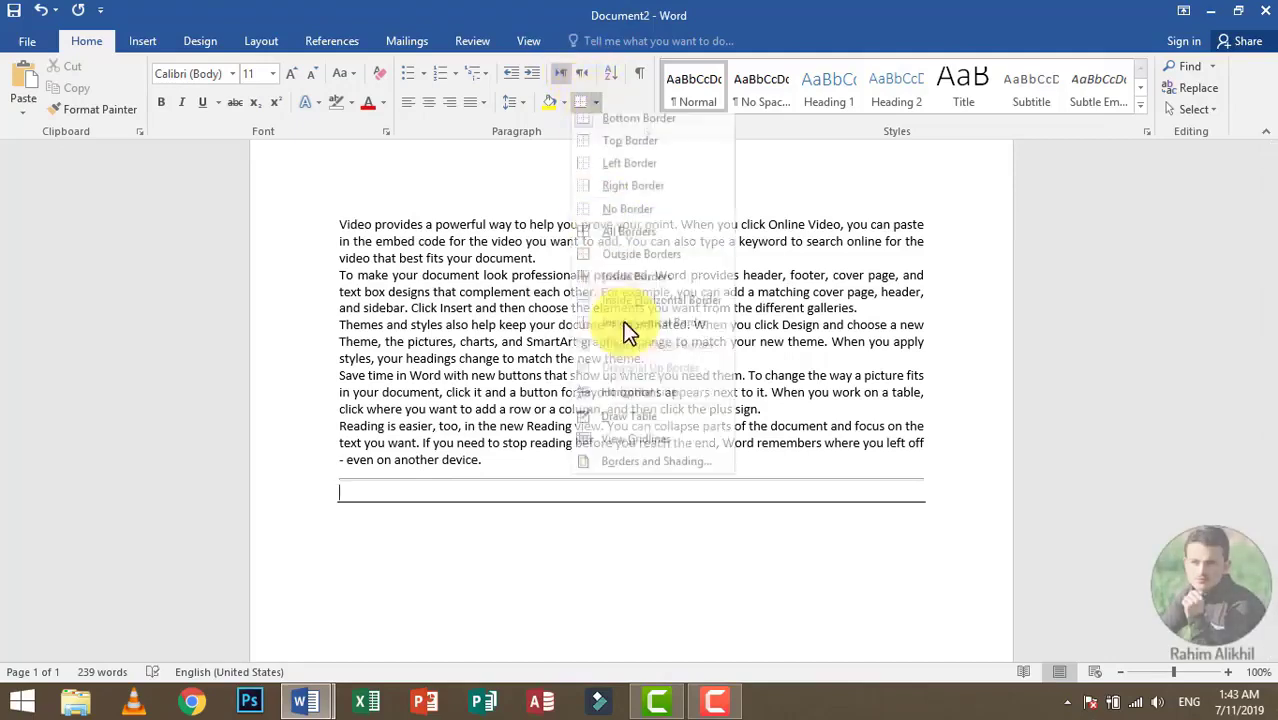
left_click(668, 405)
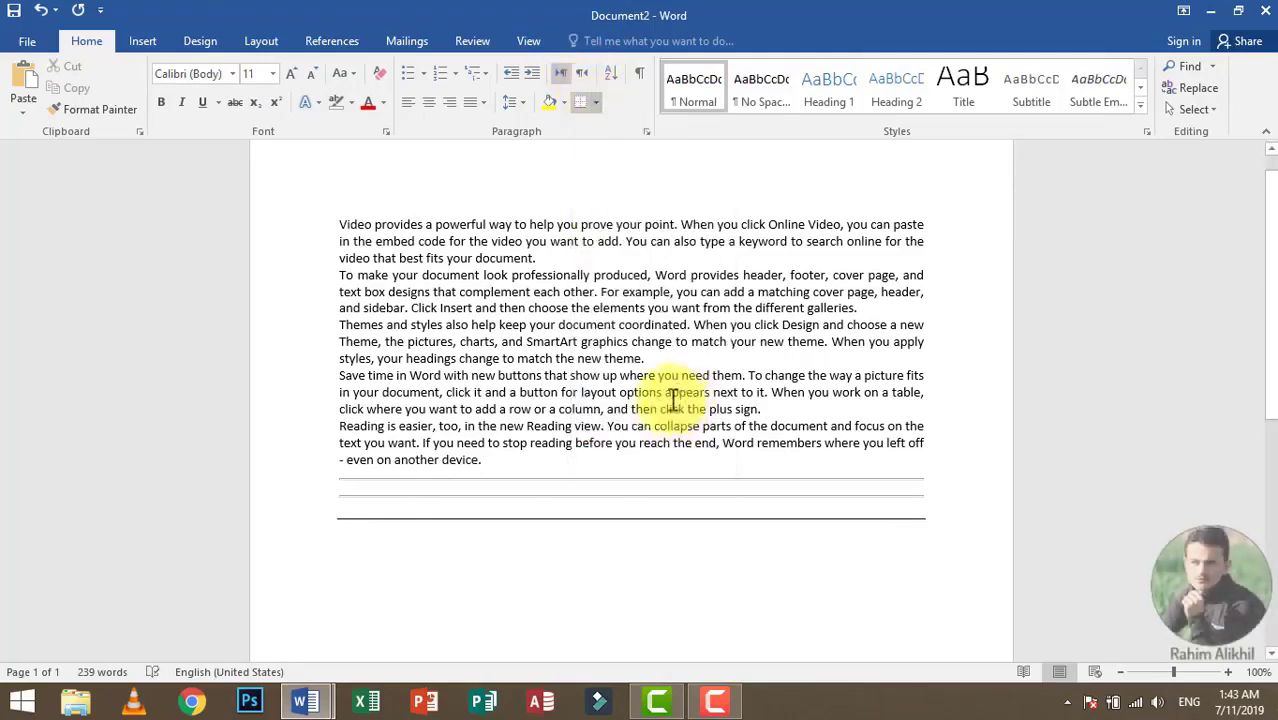
Step: Undo both horizontal lines and the bottom border below the sample text
key("ctrl+z")
key("ctrl+z")
key("ctrl+z")
key("ctrl+z")
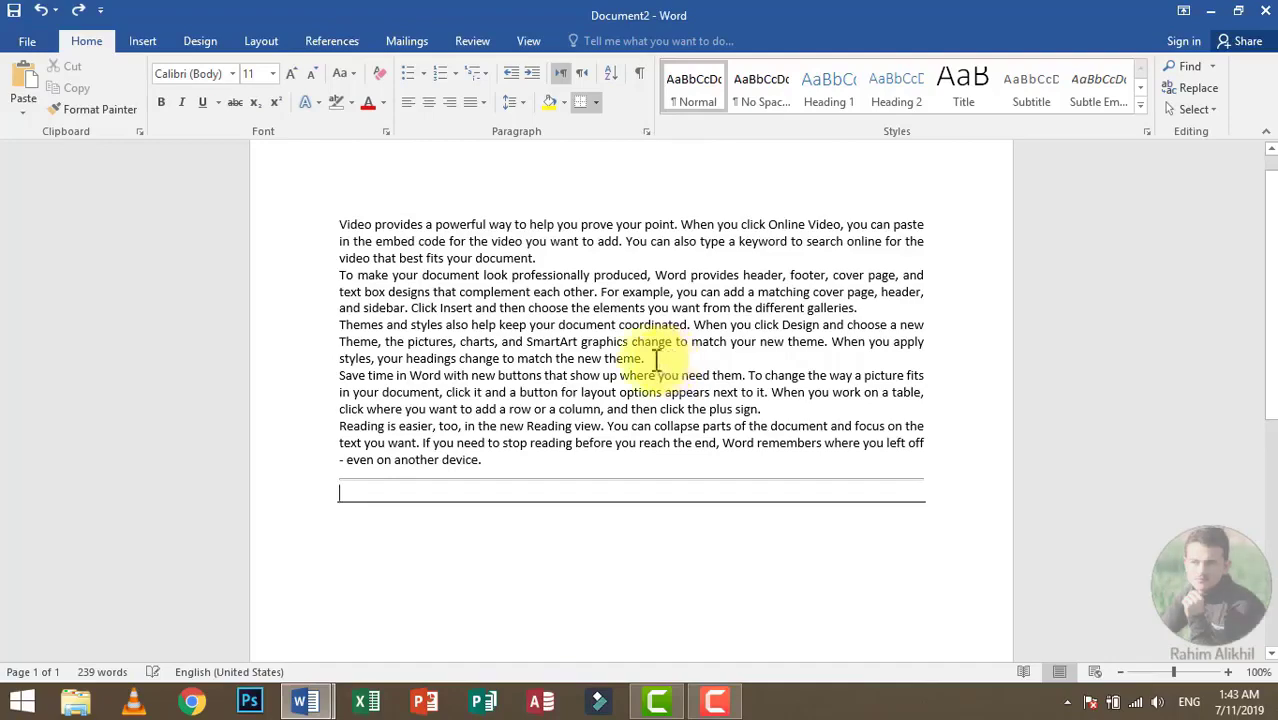
left_click(595, 103)
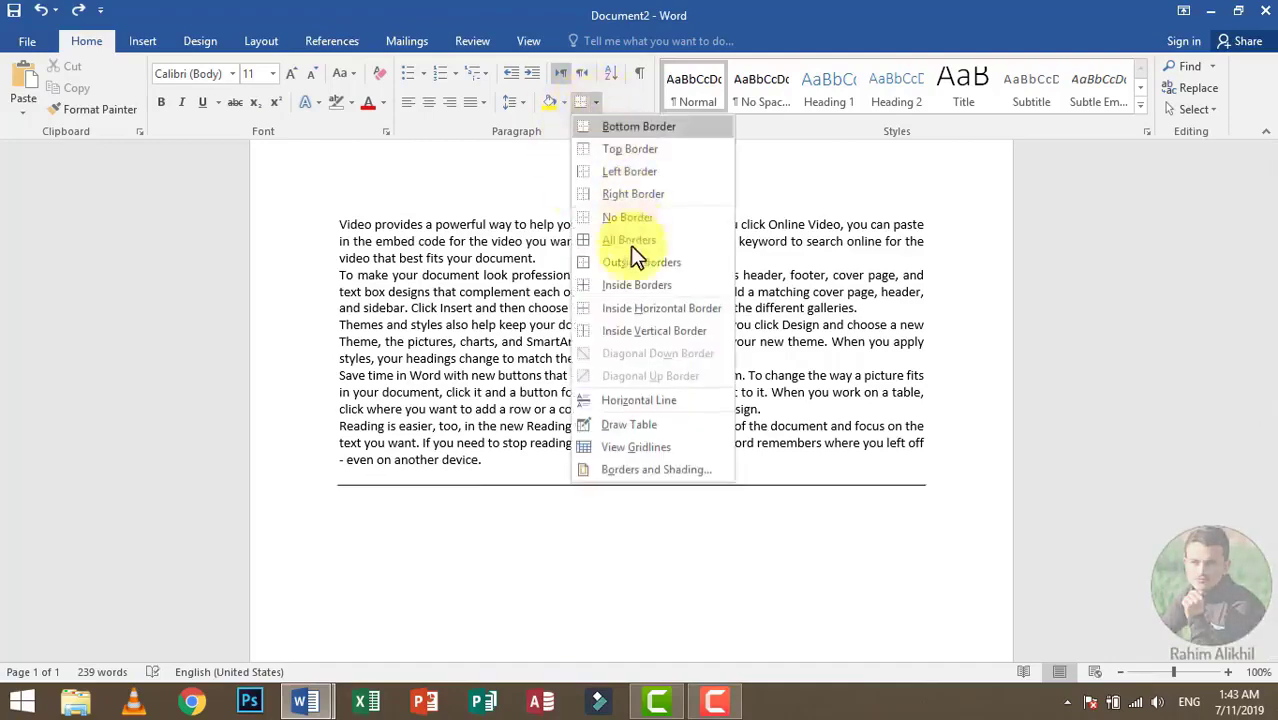
left_click(640, 425)
scroll(619, 419, "down", 5)
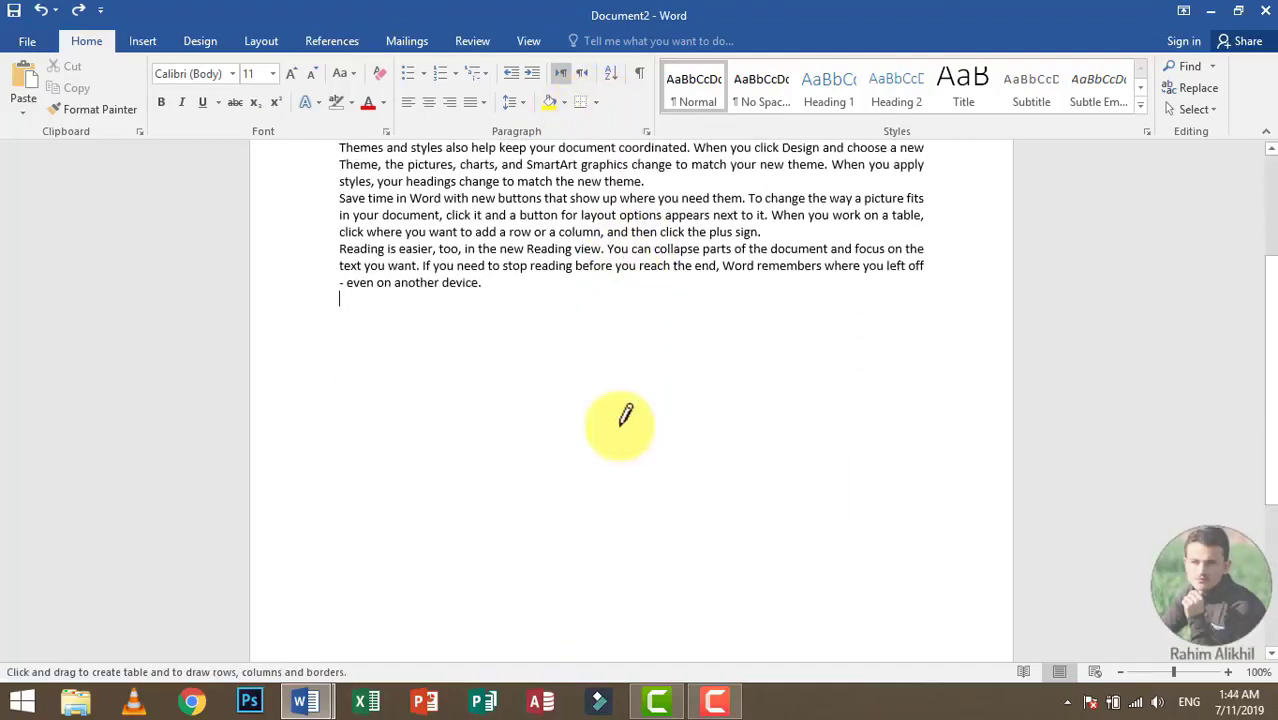
scroll(613, 395, "up", 2)
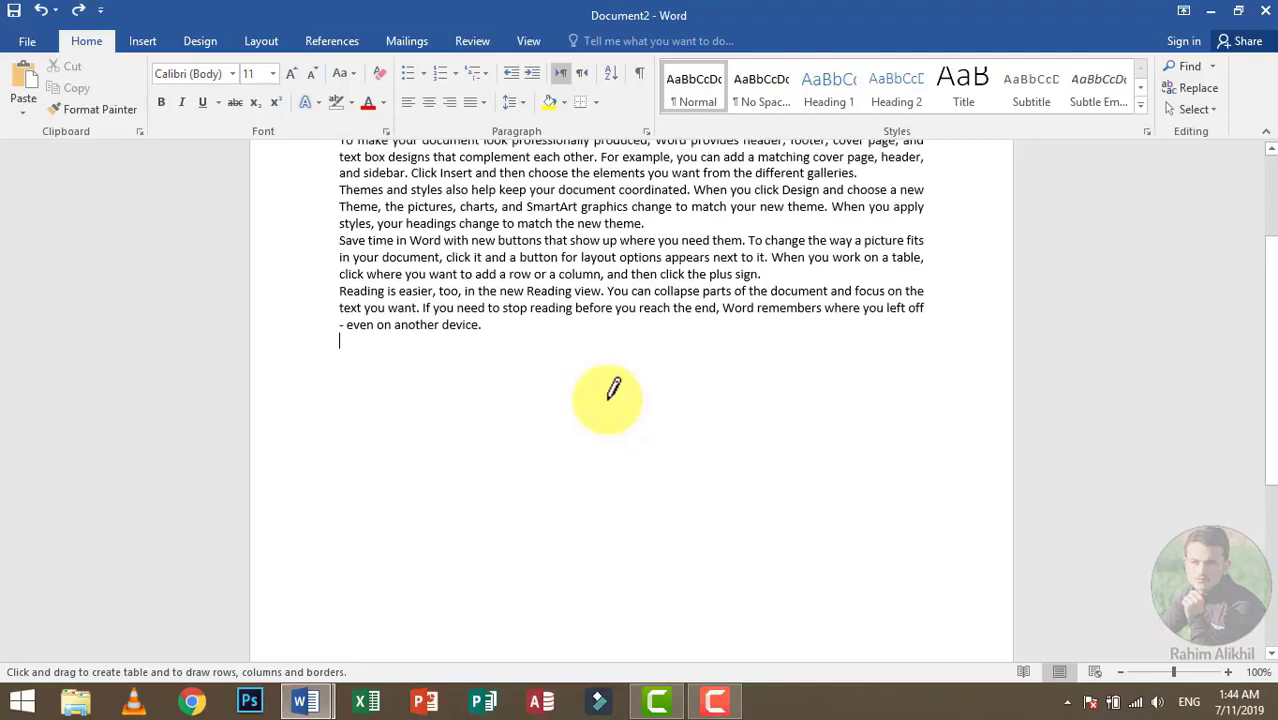
left_click(596, 103)
left_click(340, 365)
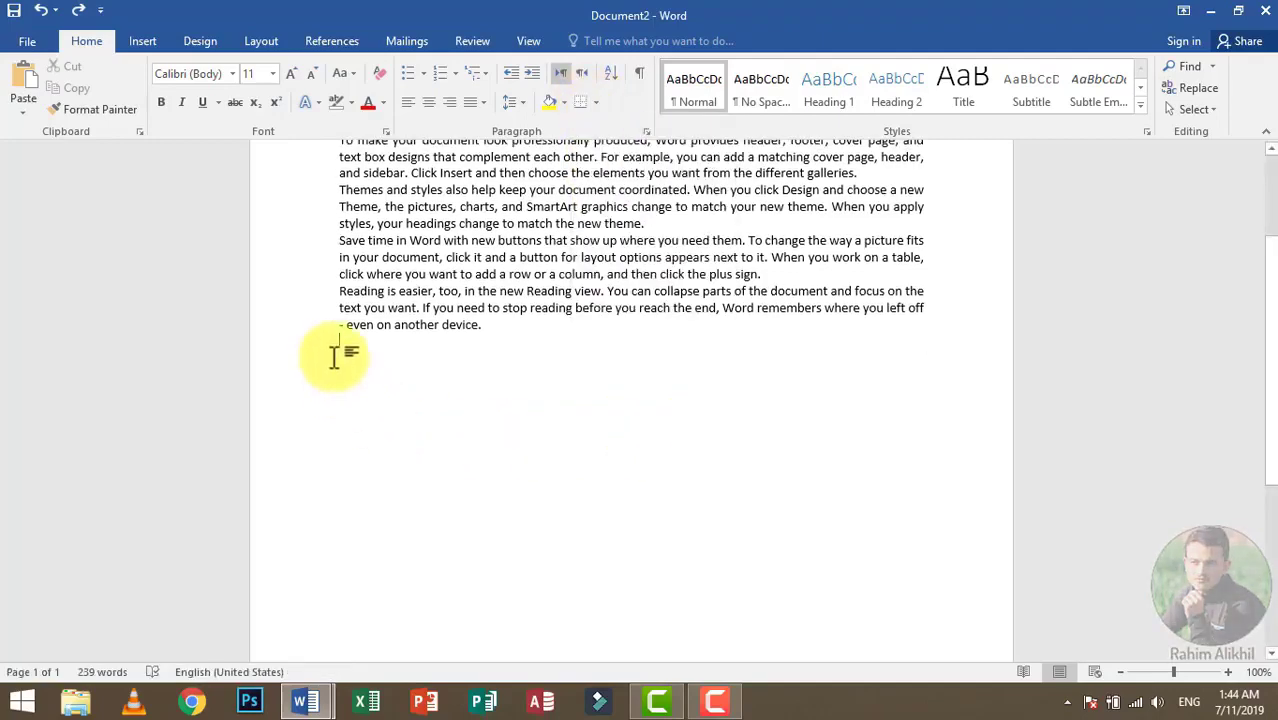
Step: Draw a table about 2.34 inches high below the last sample paragraph and divide it into six columns with vertical lines
left_click(596, 103)
left_click(635, 433)
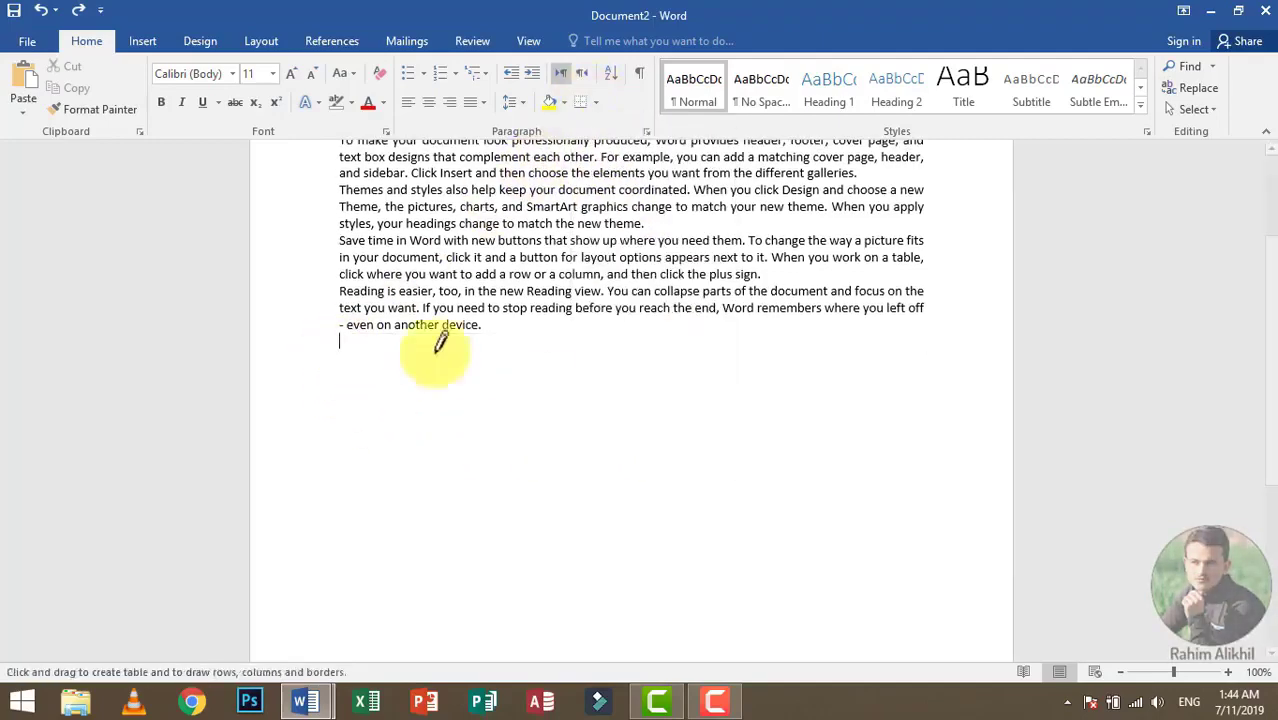
mouse_move(318, 362)
left_mouse_down()
mouse_move(788, 502)
mouse_move(907, 562)
mouse_move(941, 562)
left_mouse_up()
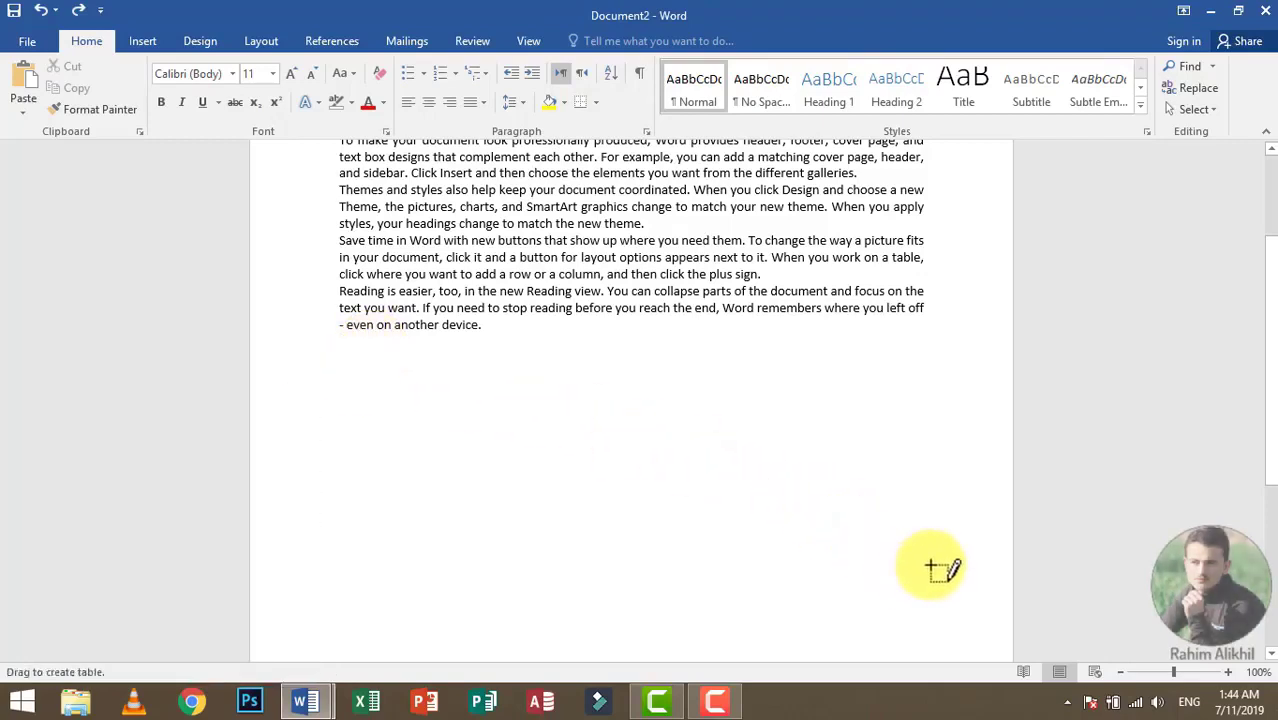
left_click_drag(397, 372, 398, 535)
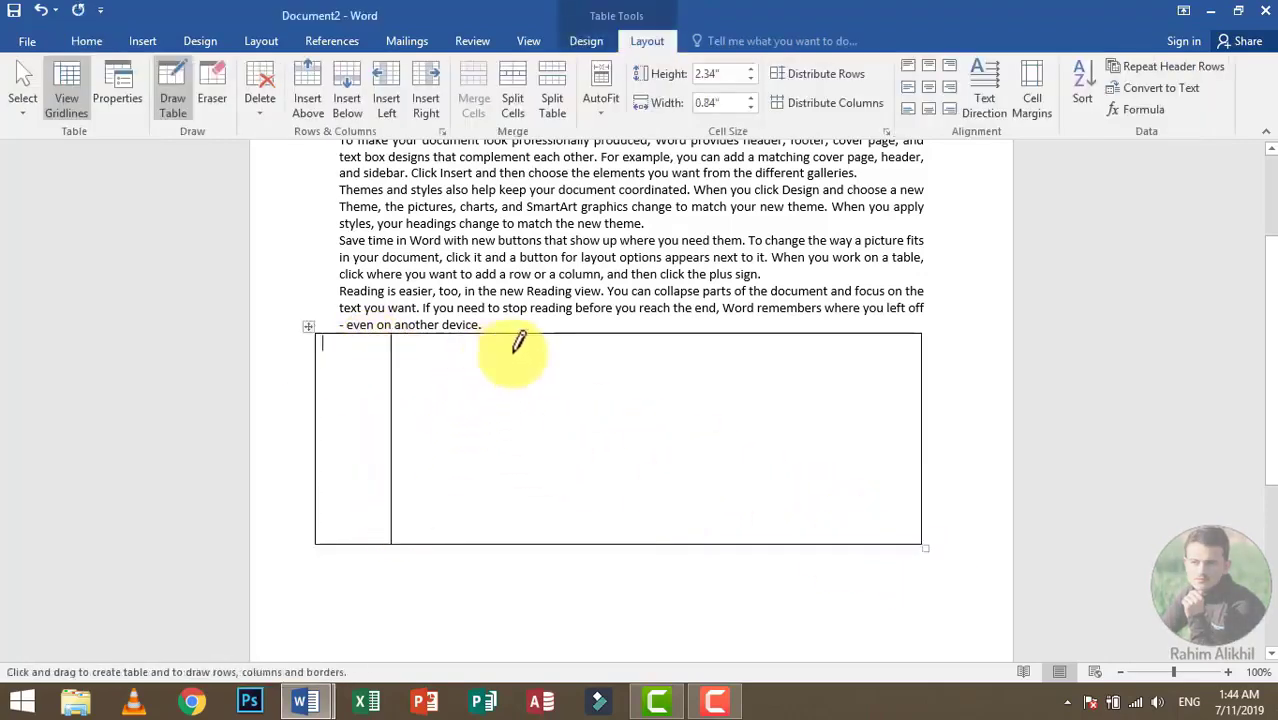
left_click_drag(513, 351, 513, 499)
left_click_drag(605, 340, 604, 540)
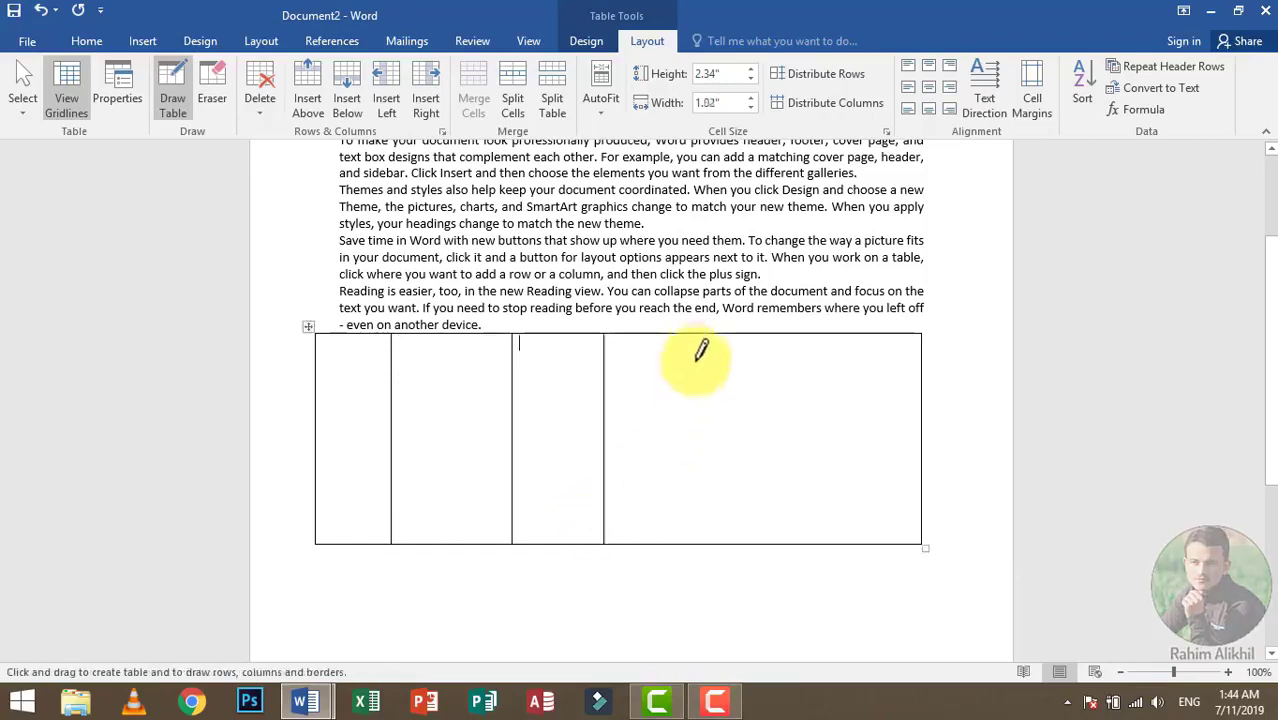
left_click_drag(693, 354, 697, 540)
left_click_drag(818, 342, 826, 540)
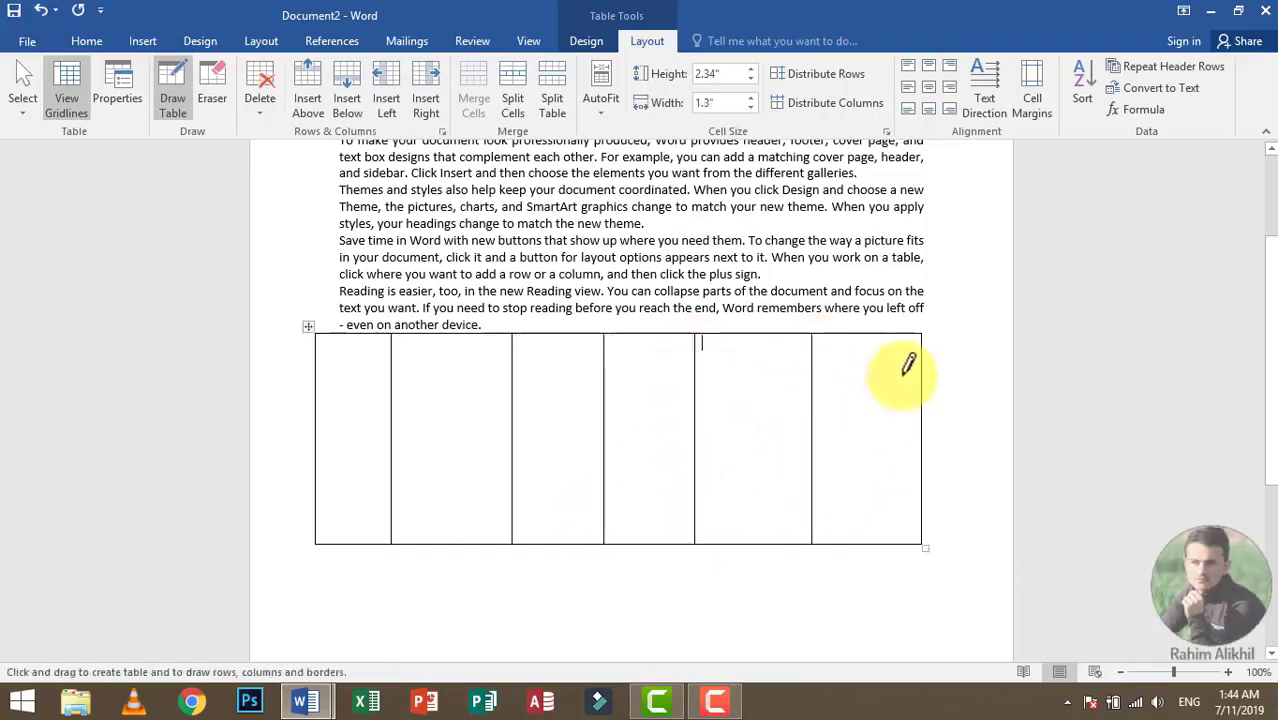
Step: Draw four horizontal lines across the table to divide it into five rows, and stop drawing
mouse_move(907, 365)
left_mouse_down()
mouse_move(665, 374)
mouse_move(333, 355)
left_mouse_up()
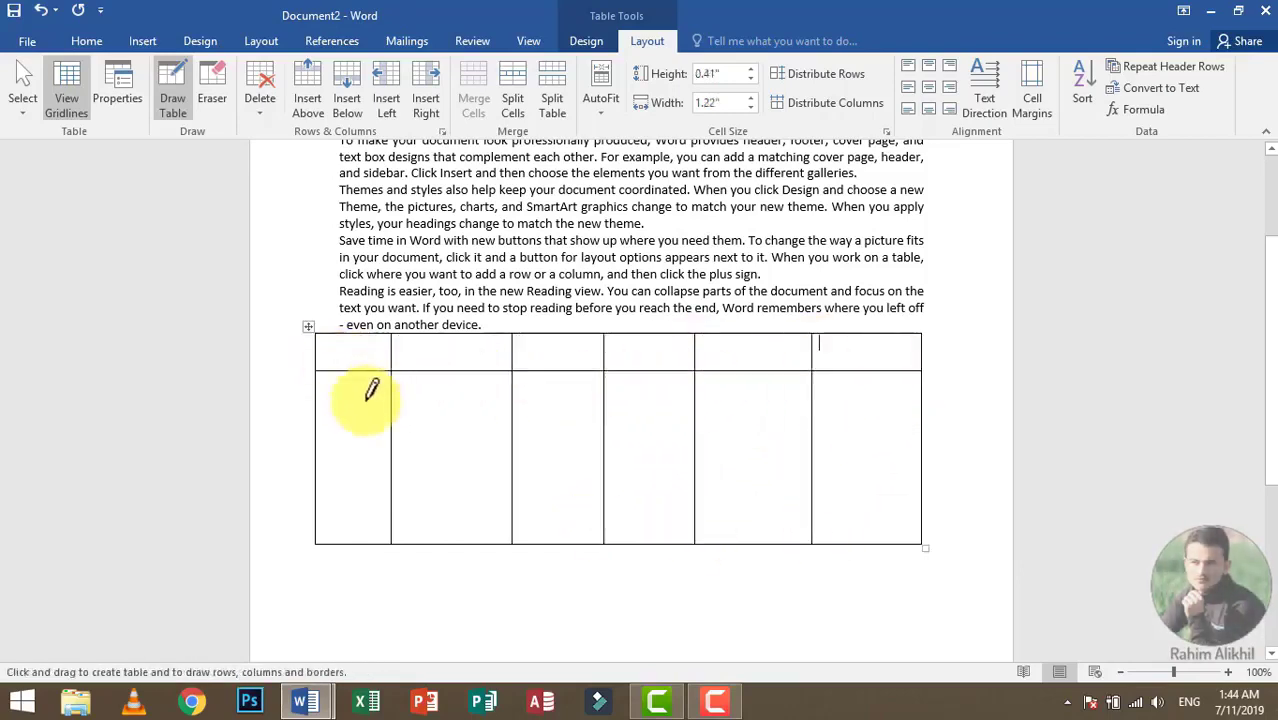
left_click_drag(318, 400, 938, 400)
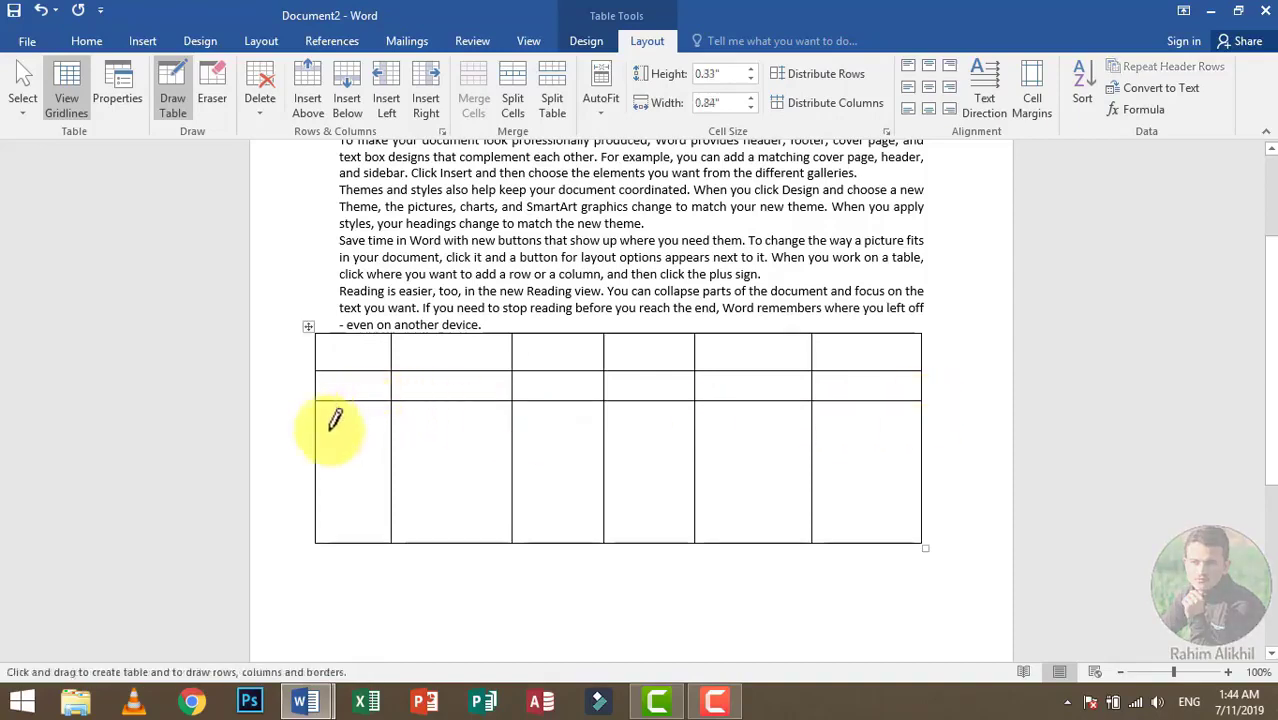
left_click_drag(334, 417, 925, 420)
left_click_drag(343, 445, 910, 455)
left_click(493, 345)
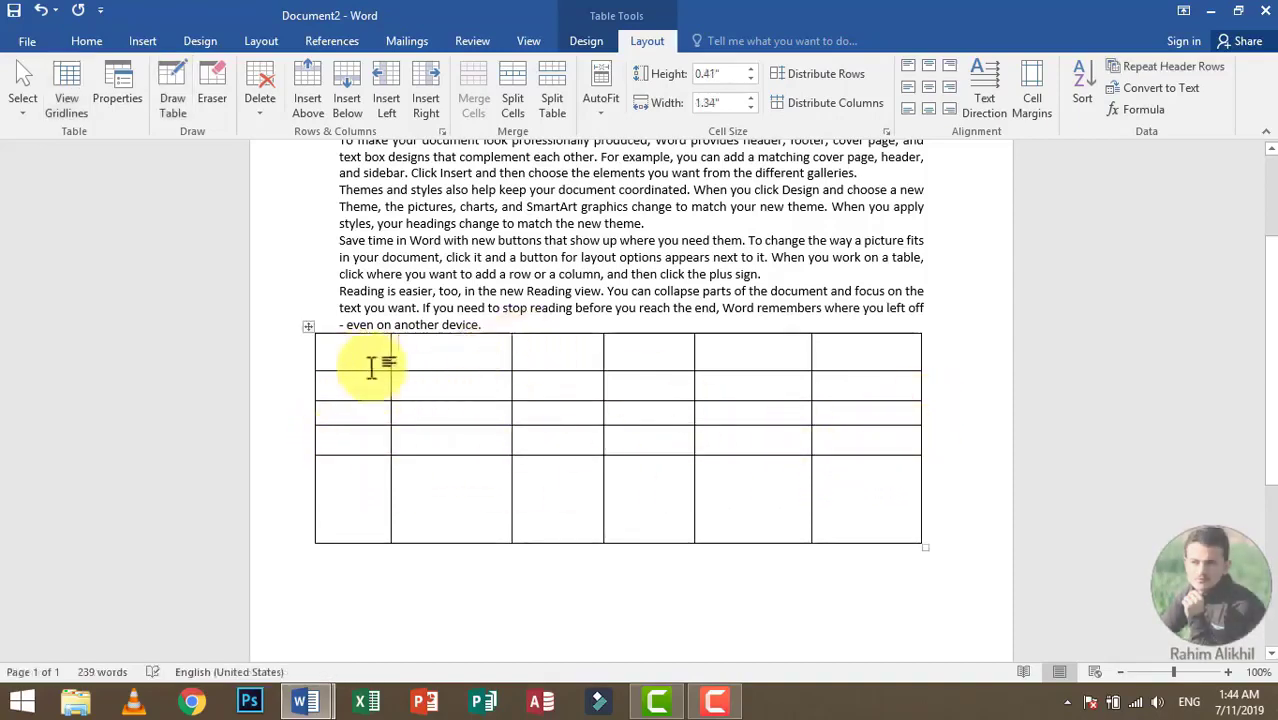
left_click_drag(371, 363, 860, 530)
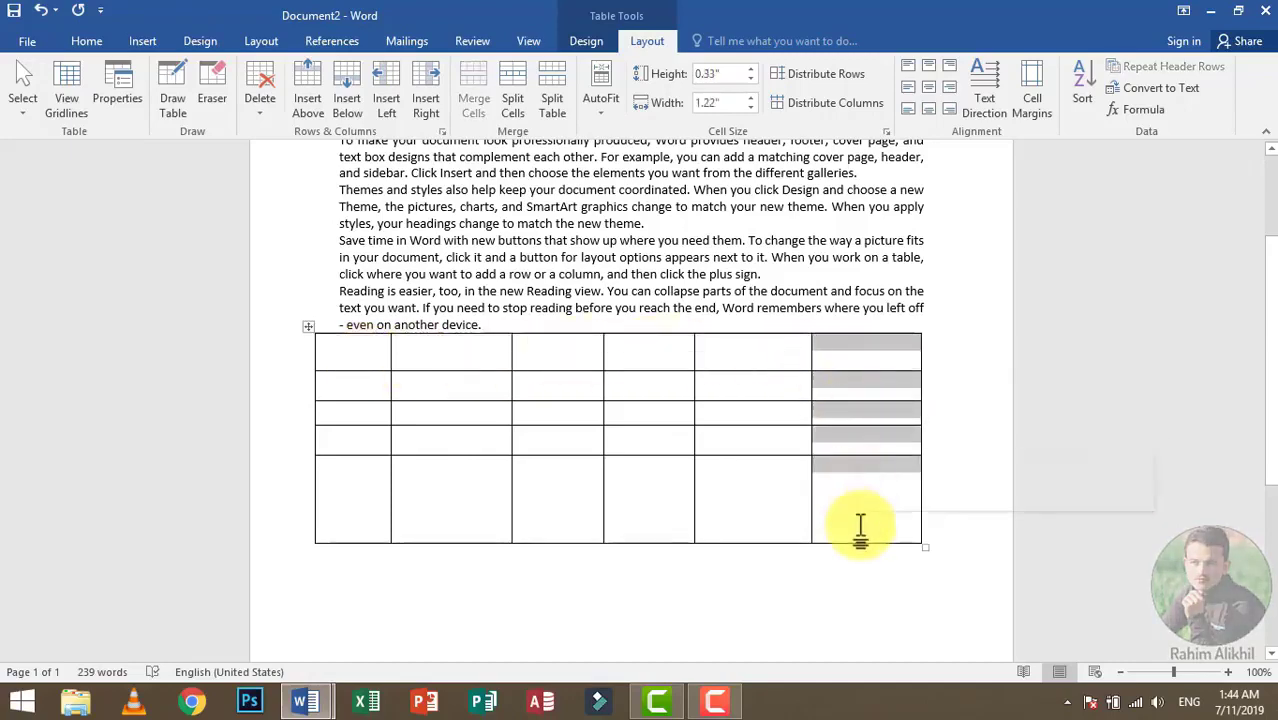
scroll(851, 506, "up", 2)
scroll(845, 497, "down", 1)
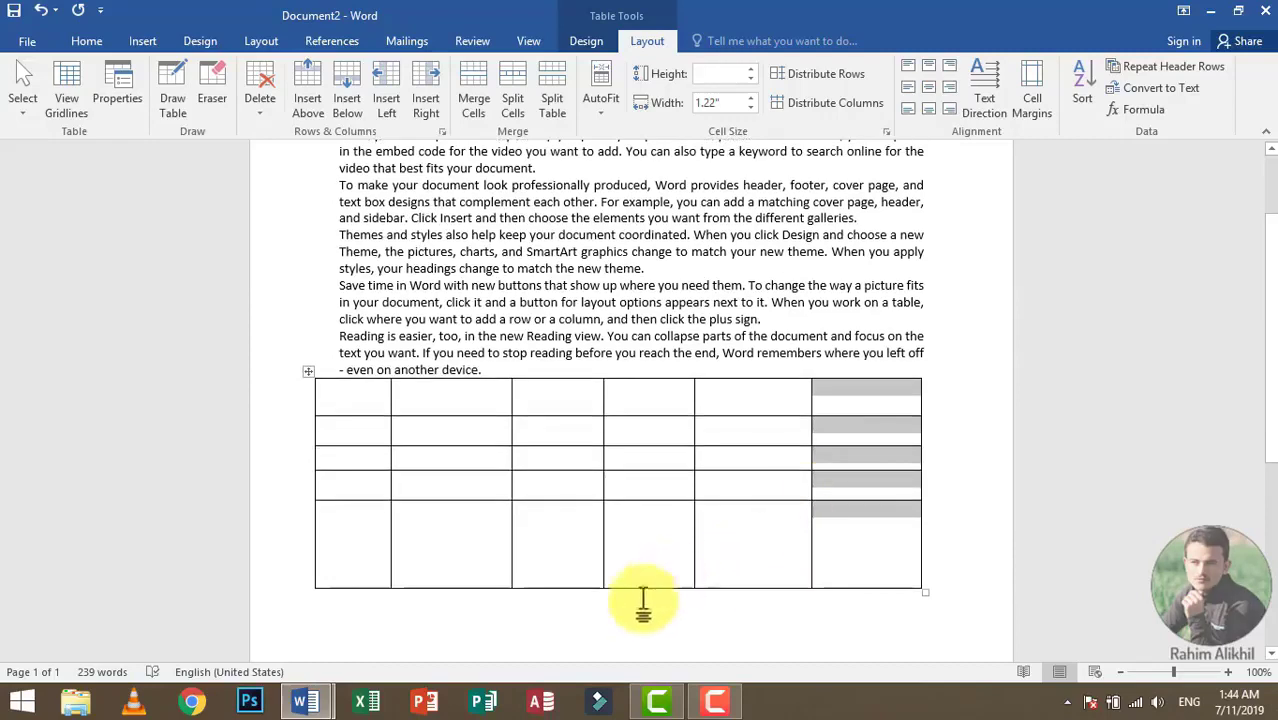
Step: Use Draw Table to split the table's last row in two with one more horizontal line
left_click(628, 618)
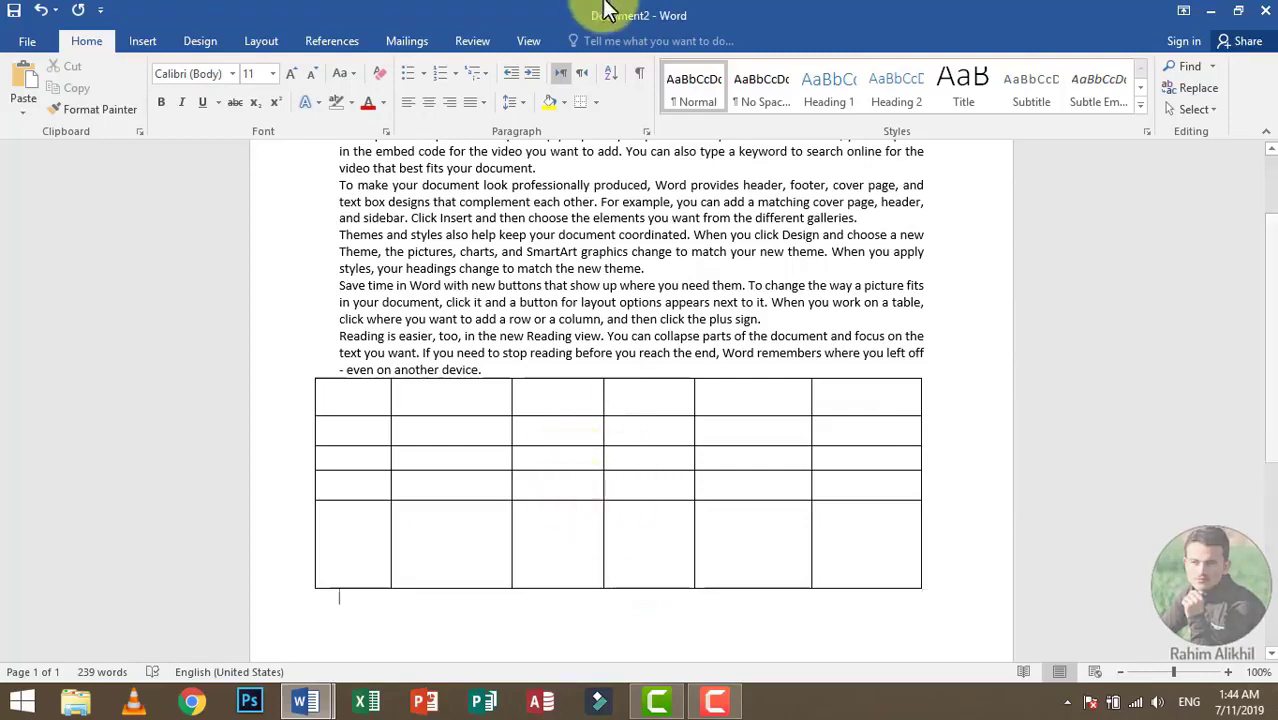
left_click(596, 103)
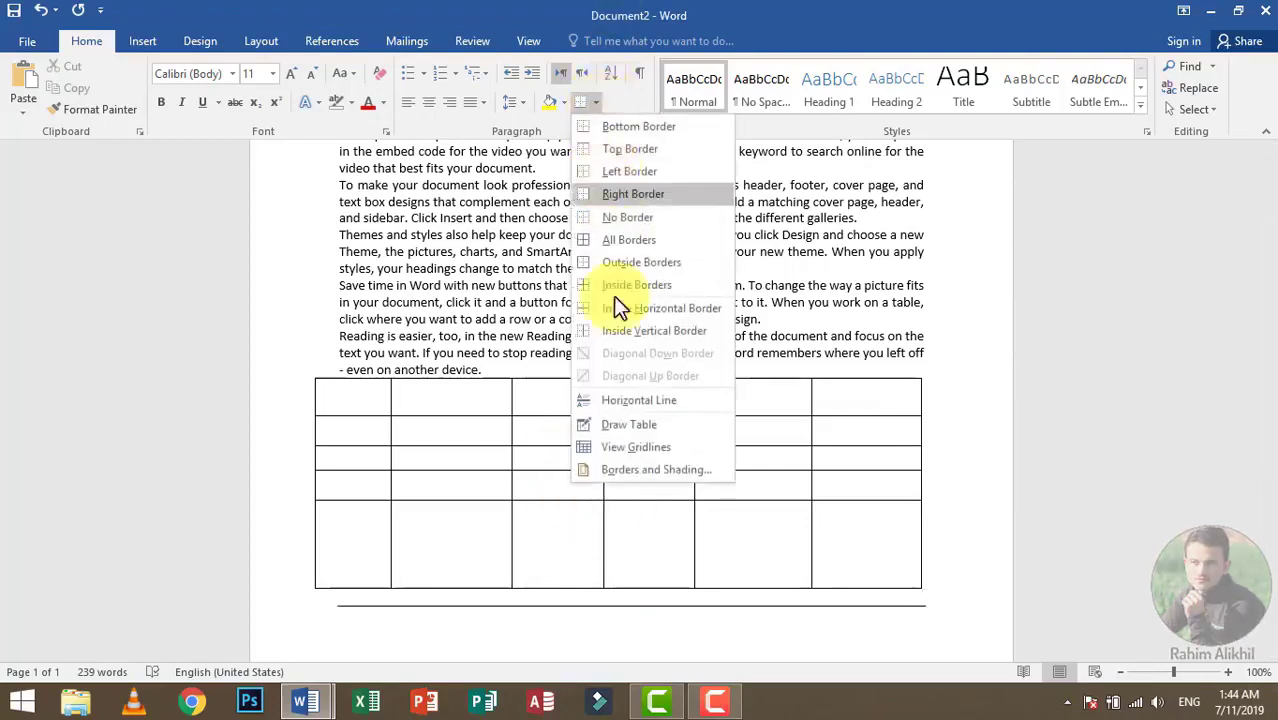
left_click(638, 427)
mouse_move(327, 552)
left_mouse_down()
mouse_move(840, 524)
mouse_move(885, 535)
left_mouse_up()
key("Escape")
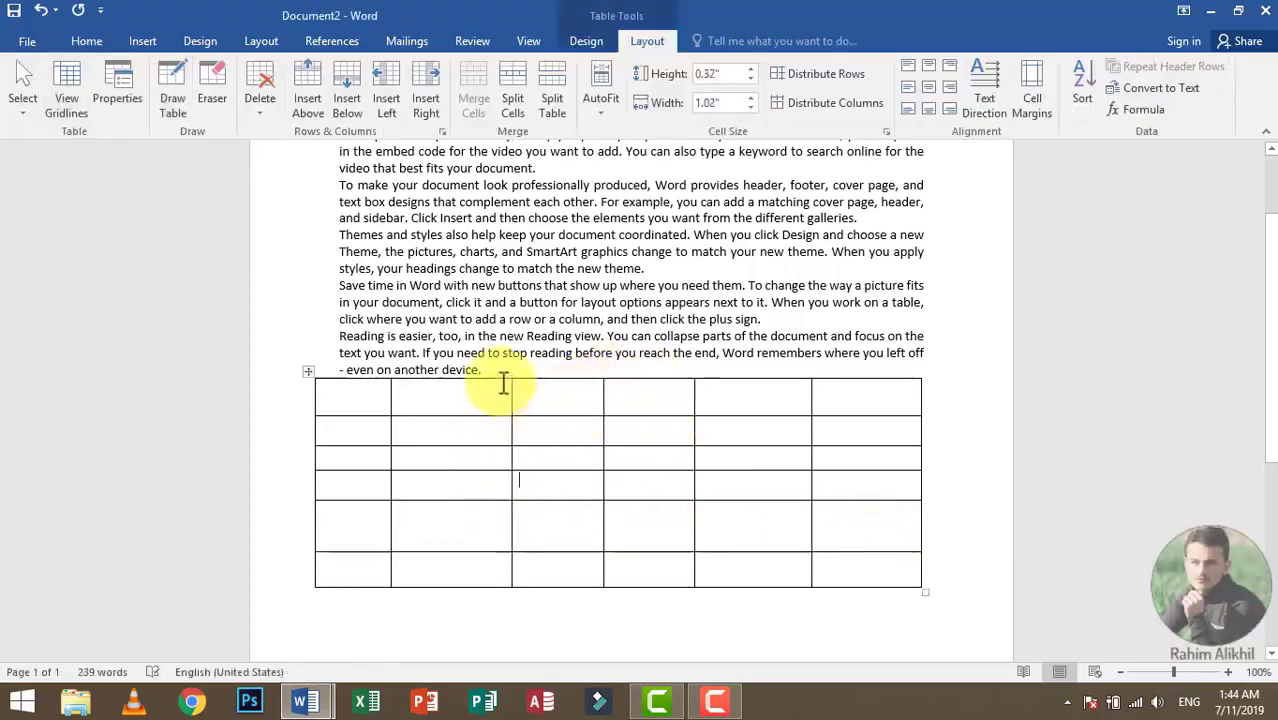
Step: Move the table up into the second sample paragraph, between its second and third lines
left_click(469, 372)
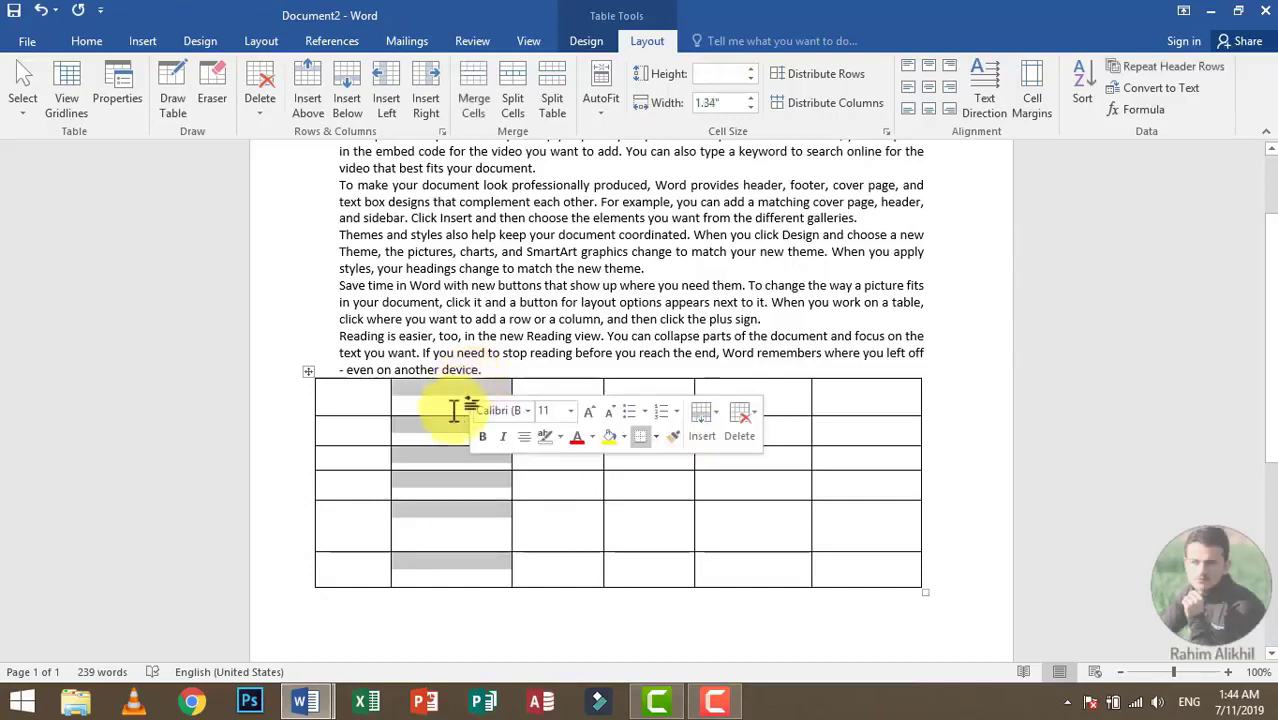
left_click(456, 405)
left_click_drag(452, 404, 453, 411)
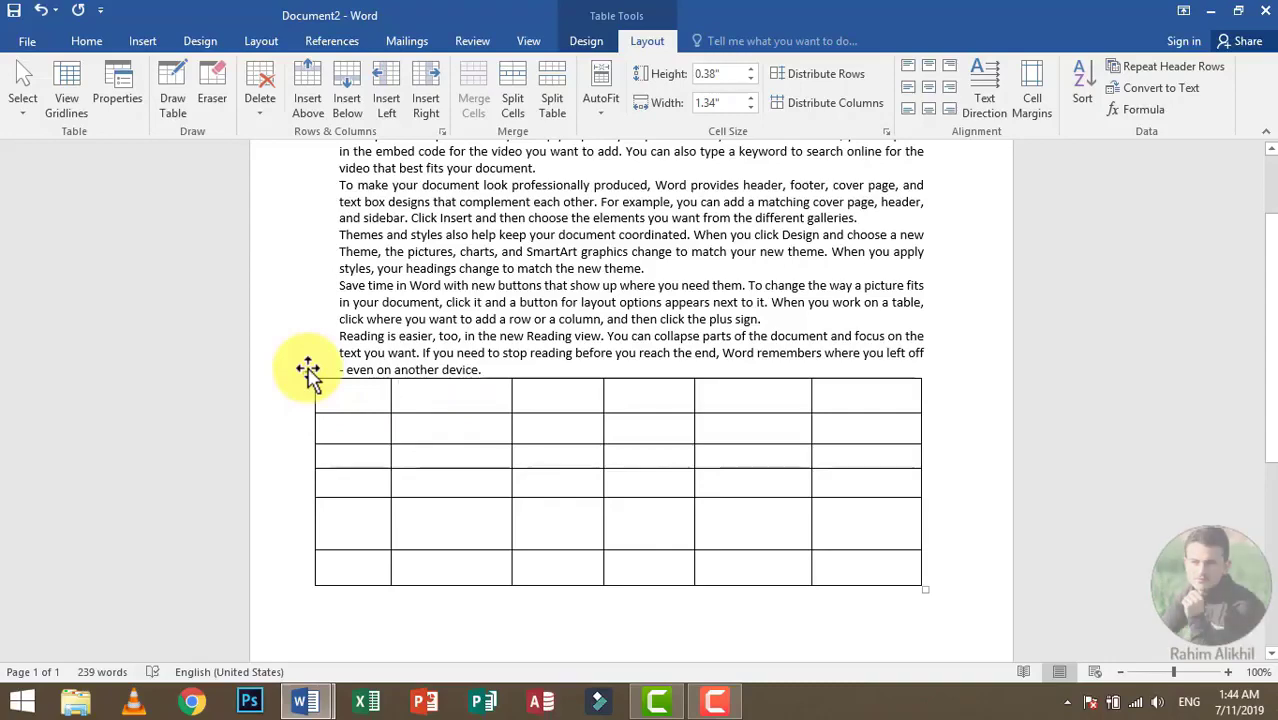
left_click_drag(308, 370, 318, 210)
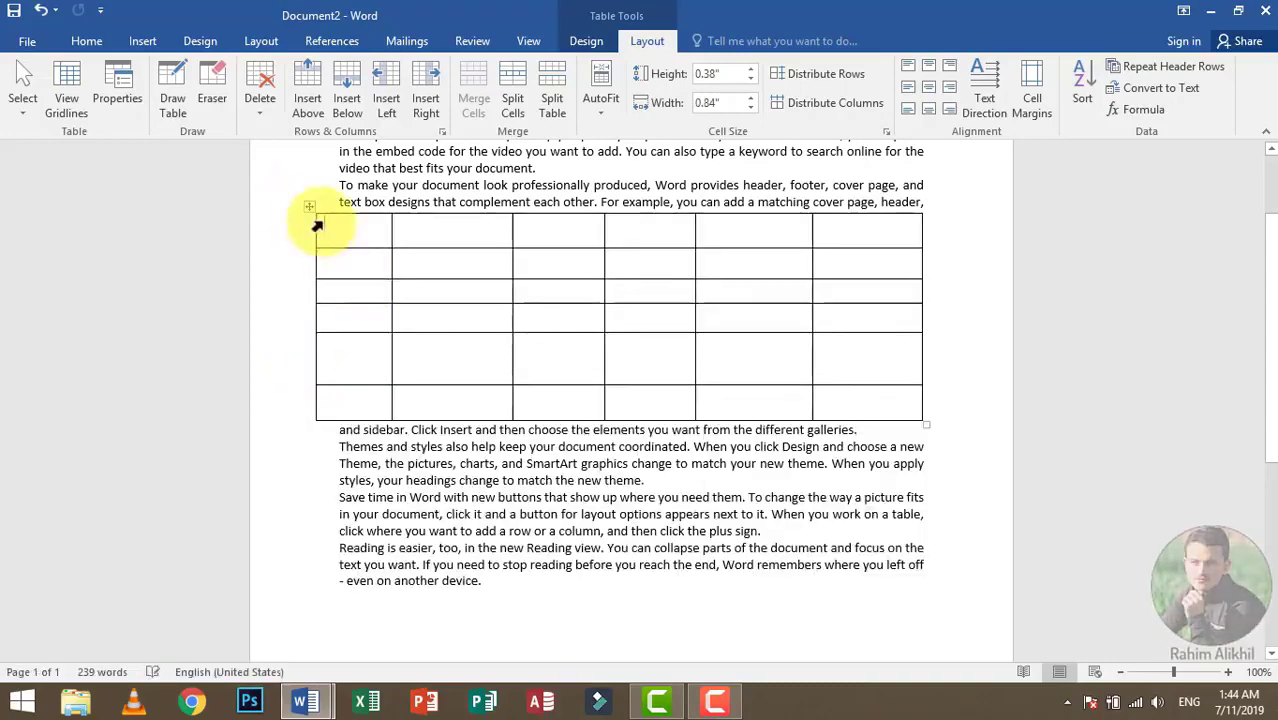
Step: Select the whole table and turn on View Gridlines for tables
left_click(311, 208)
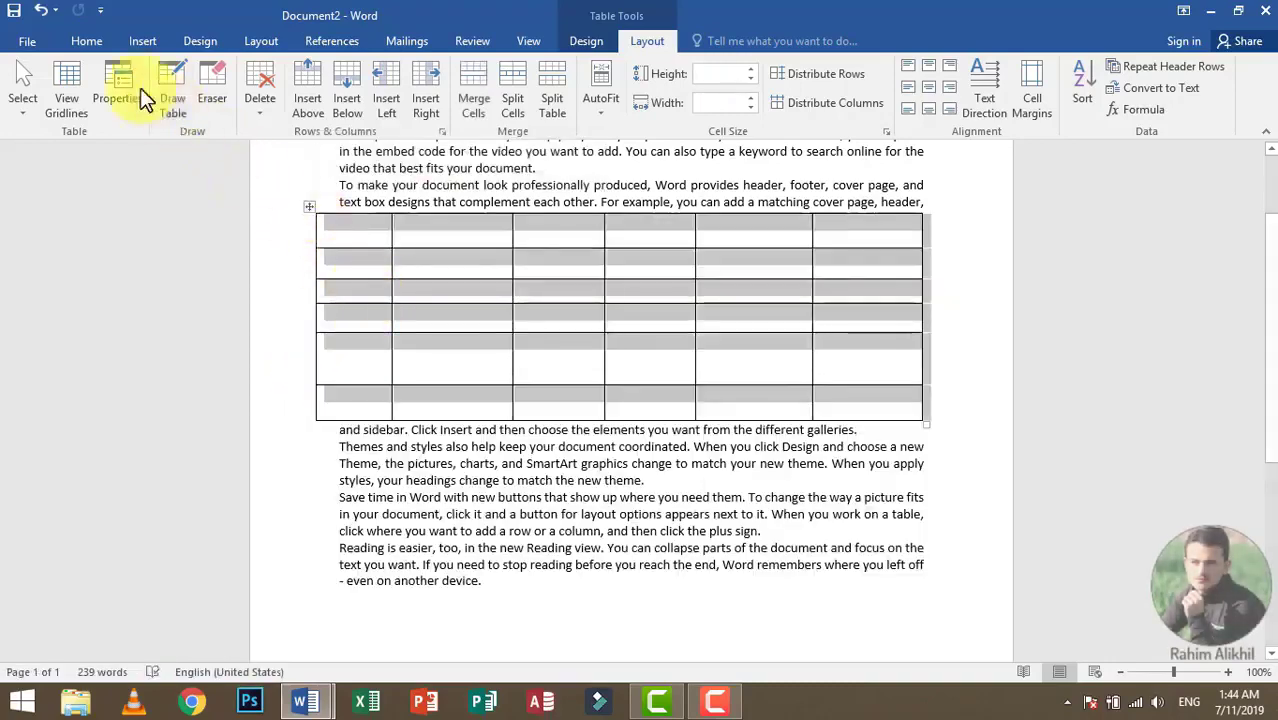
left_click(84, 40)
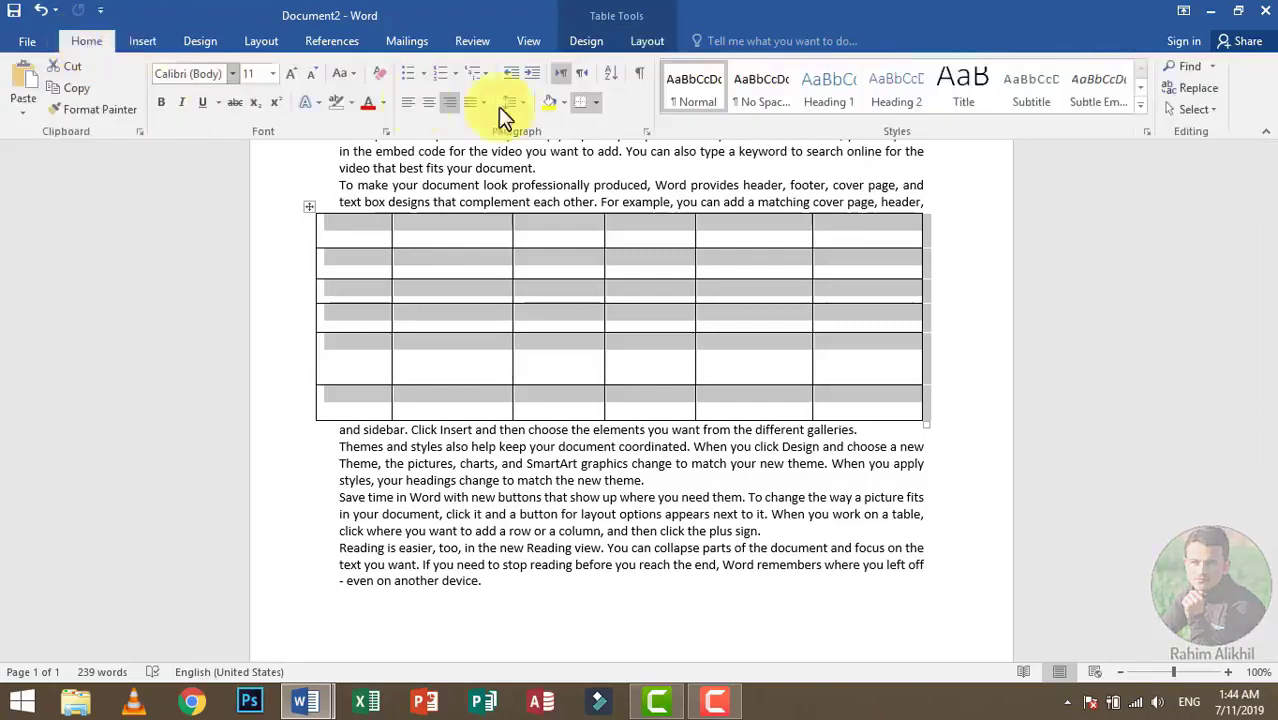
left_click(596, 100)
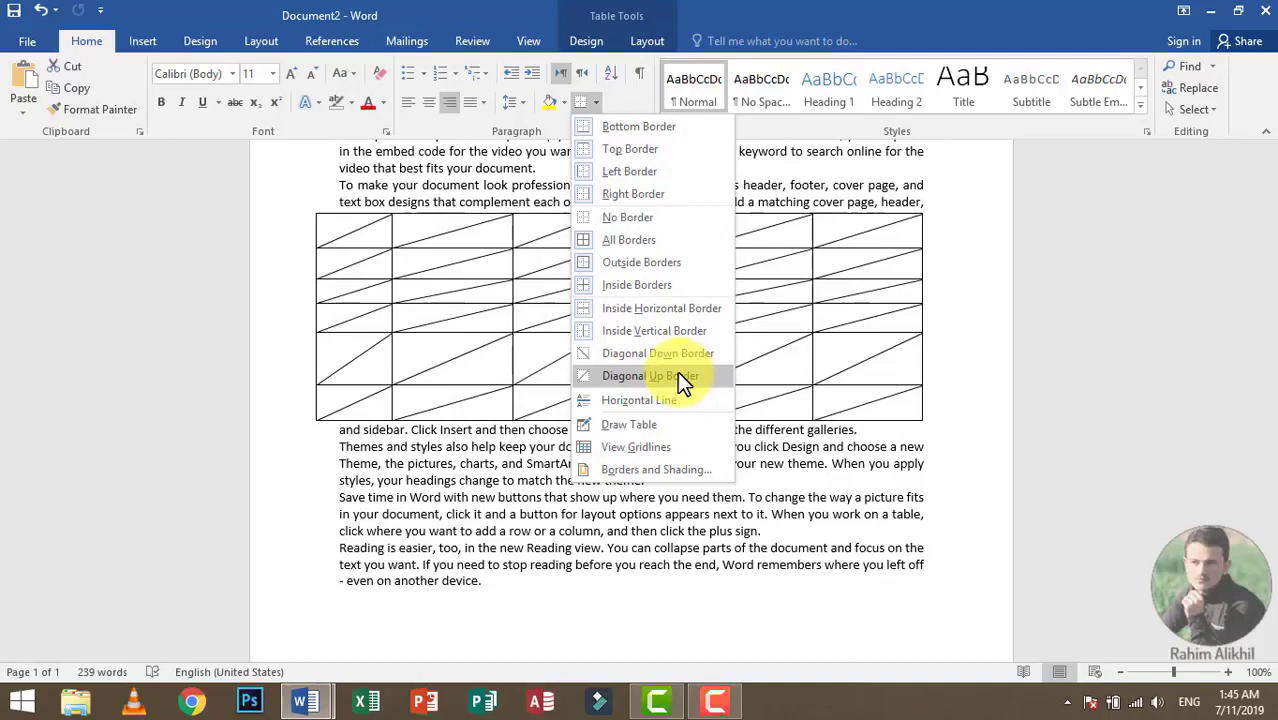
left_click(662, 447)
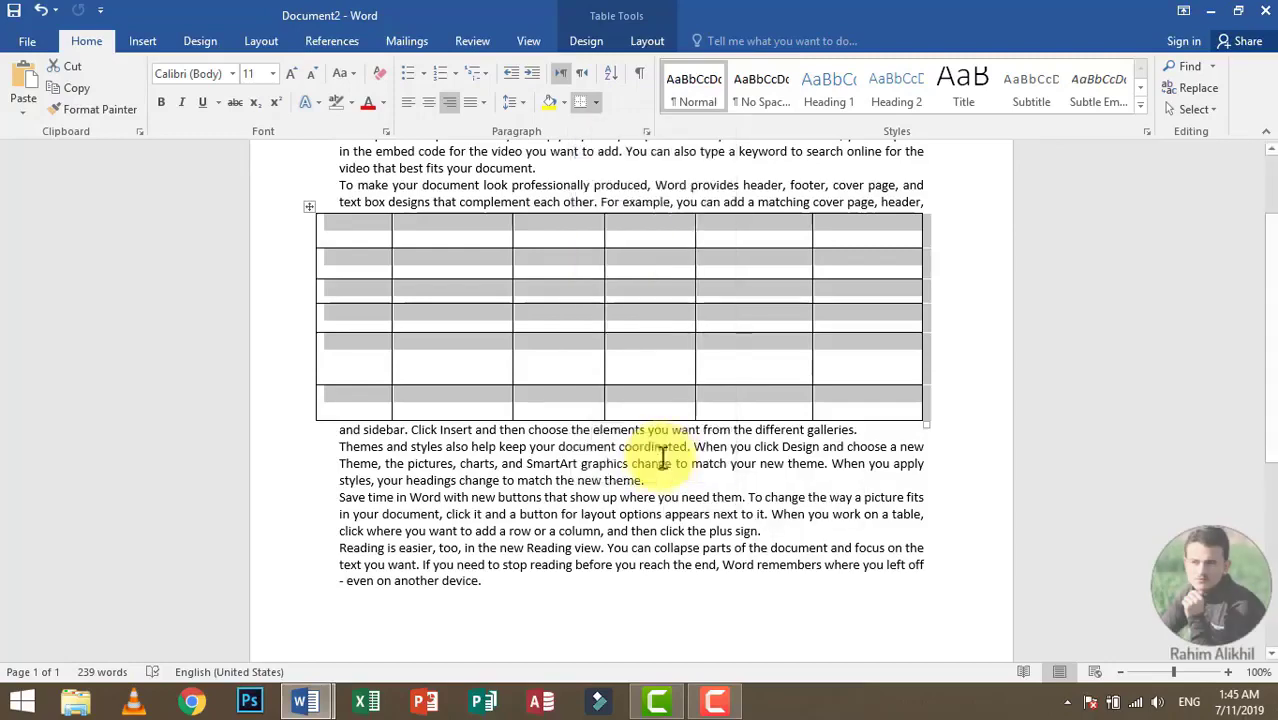
Step: Show the page gridlines, look over the document with them, and hide them again
left_click(607, 548)
left_click(527, 41)
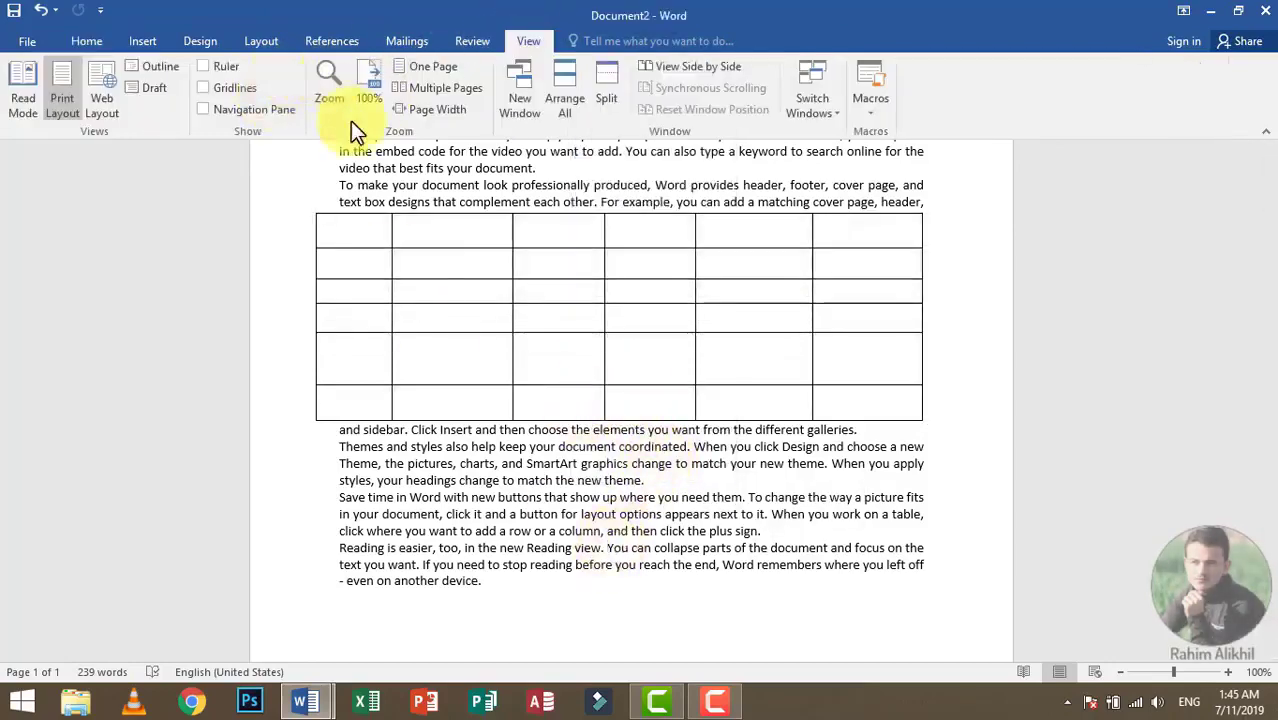
left_click(234, 87)
scroll(613, 393, "down", 6)
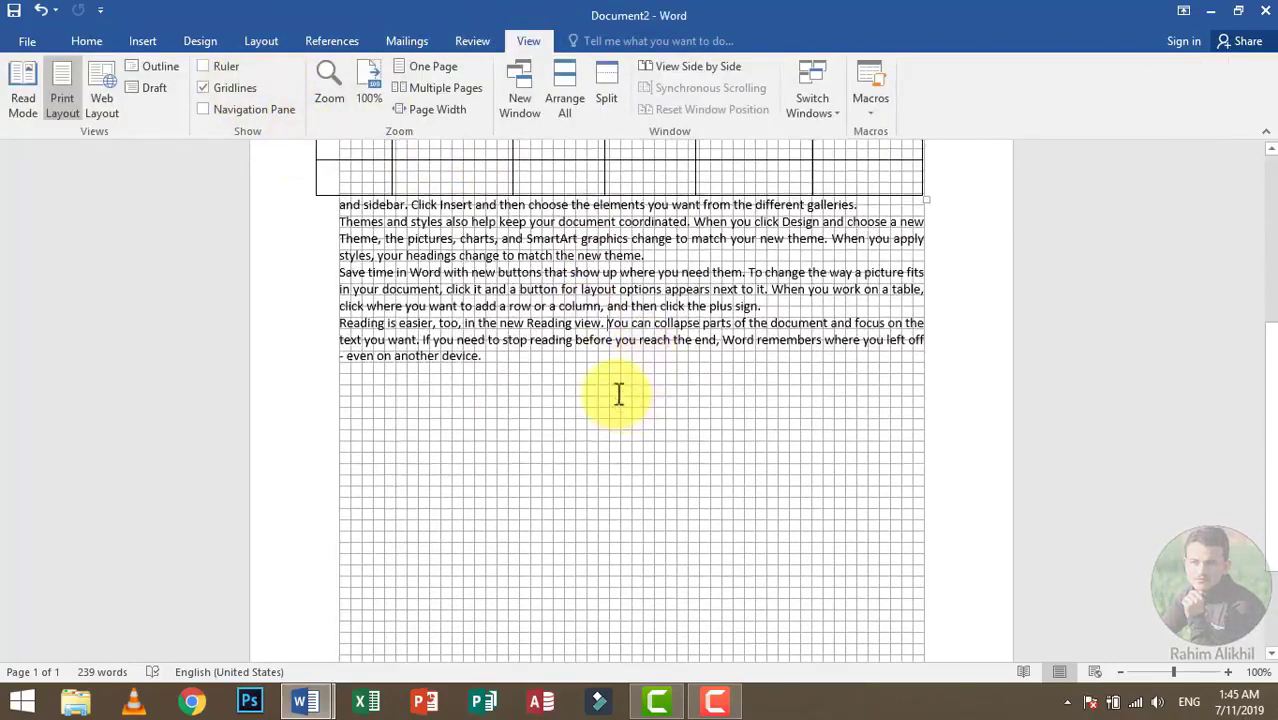
scroll(613, 390, "up", 8)
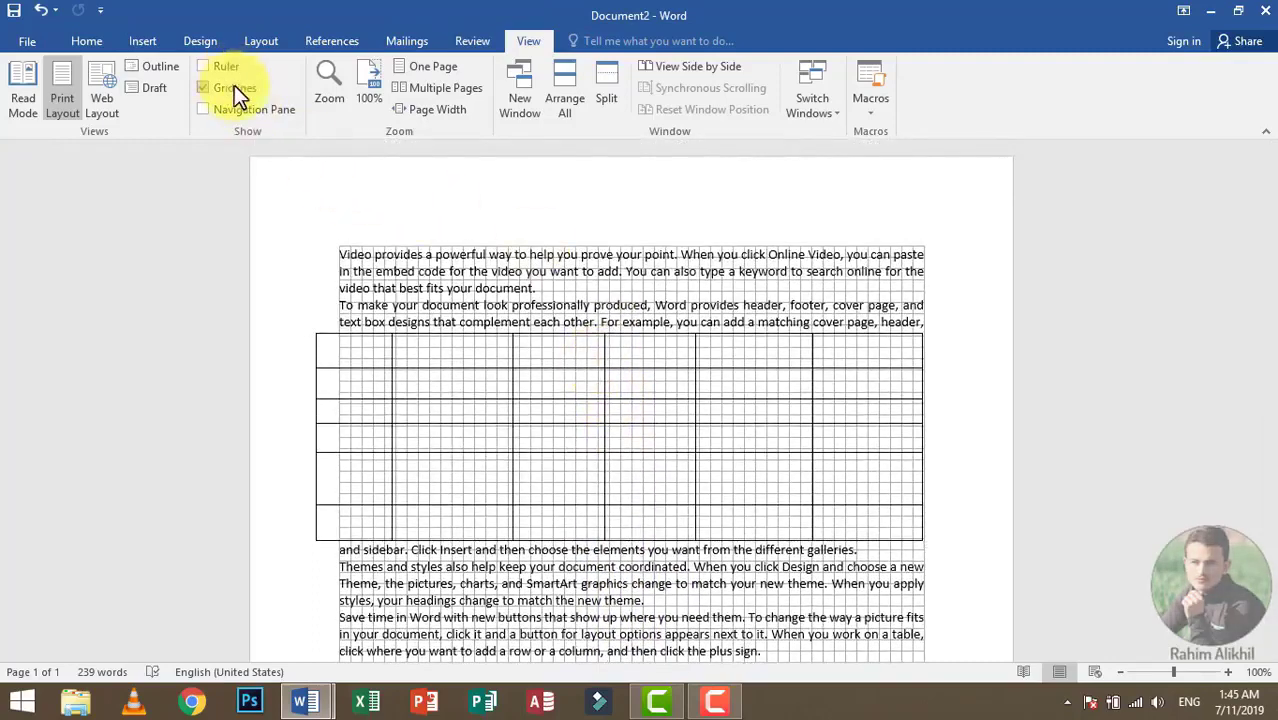
left_click(230, 86)
left_click(87, 40)
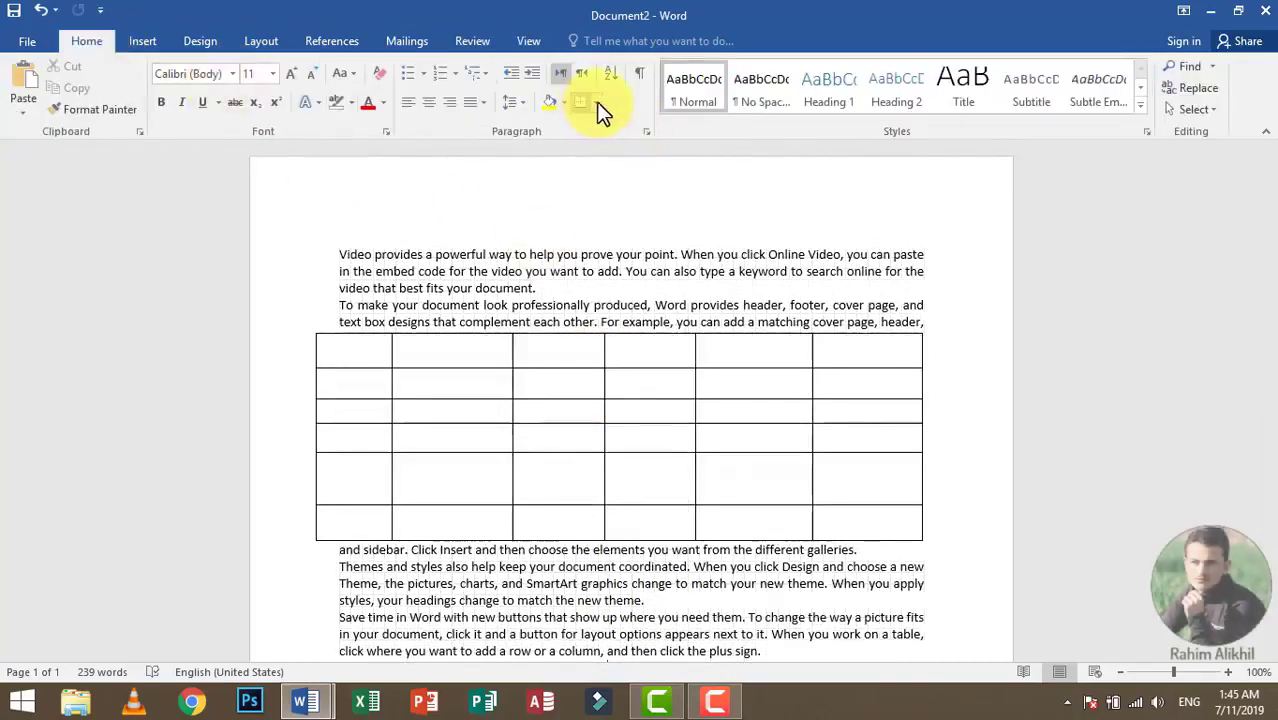
left_click(596, 102)
left_click(662, 474)
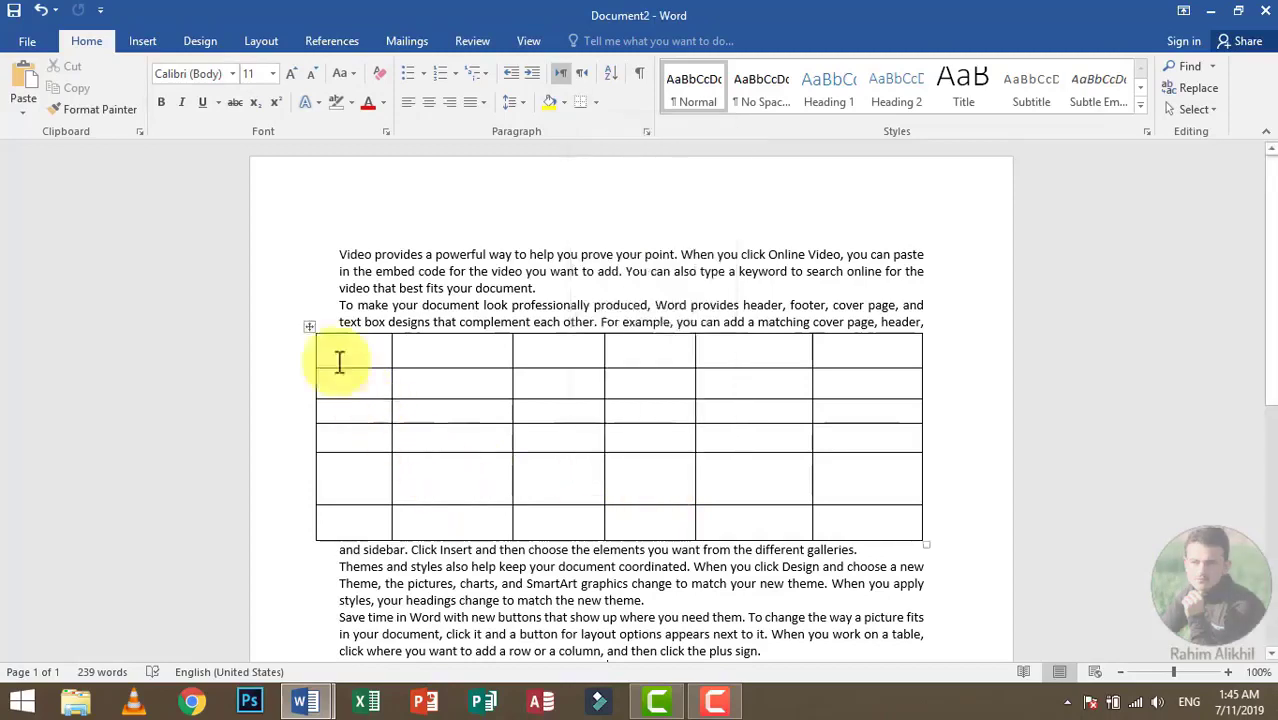
Step: Select the whole table and choose the triple line with a thick middle as its border style in Borders and Shading
left_click(309, 326)
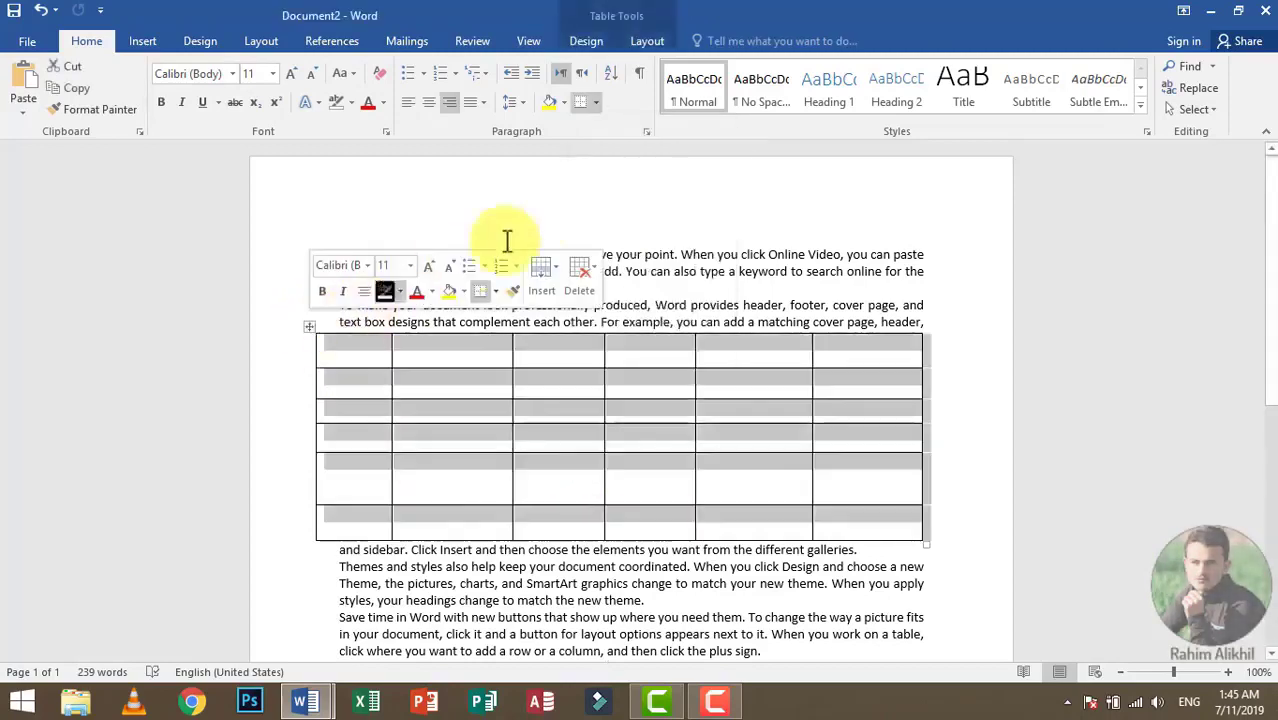
left_click(597, 102)
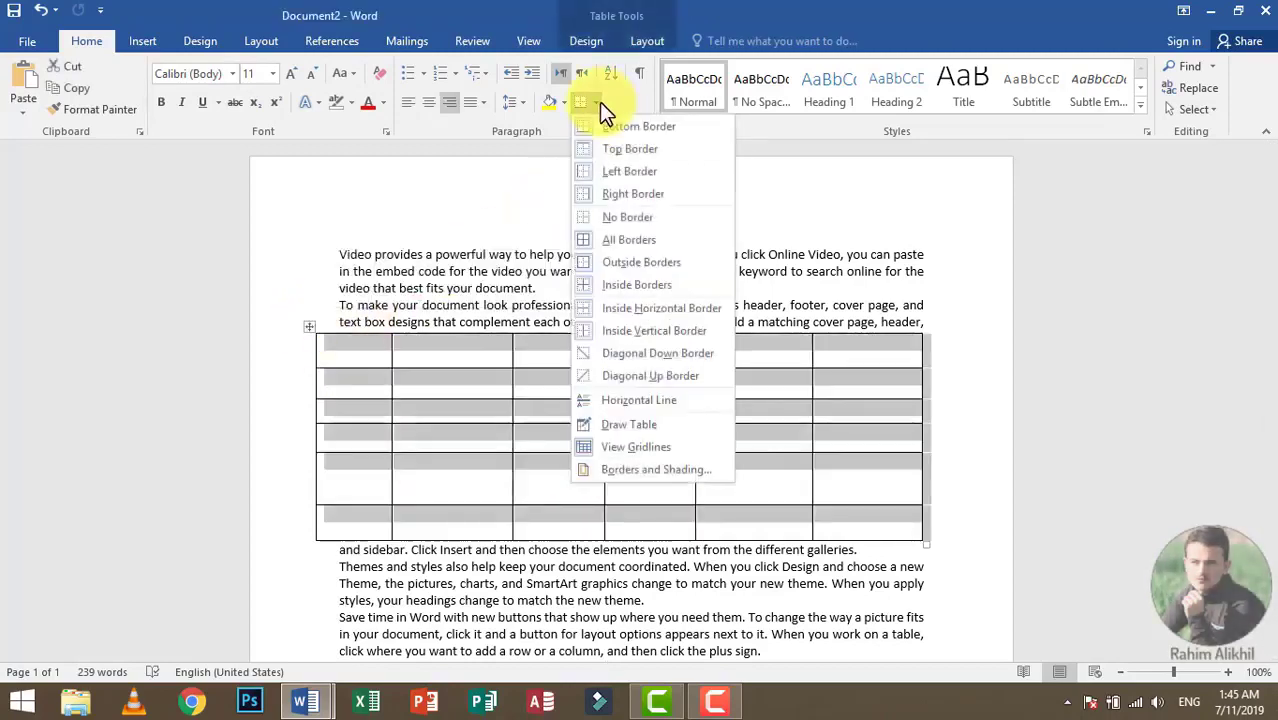
left_click(488, 491)
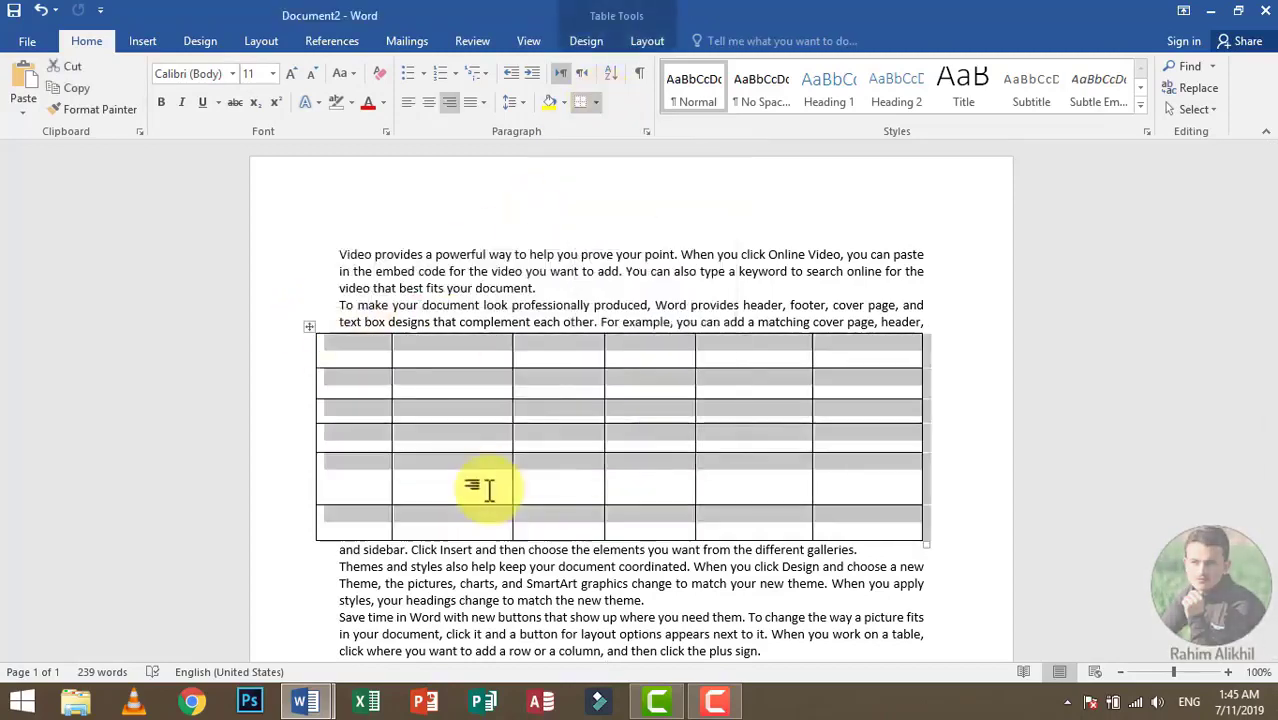
left_click(595, 102)
left_click(640, 470)
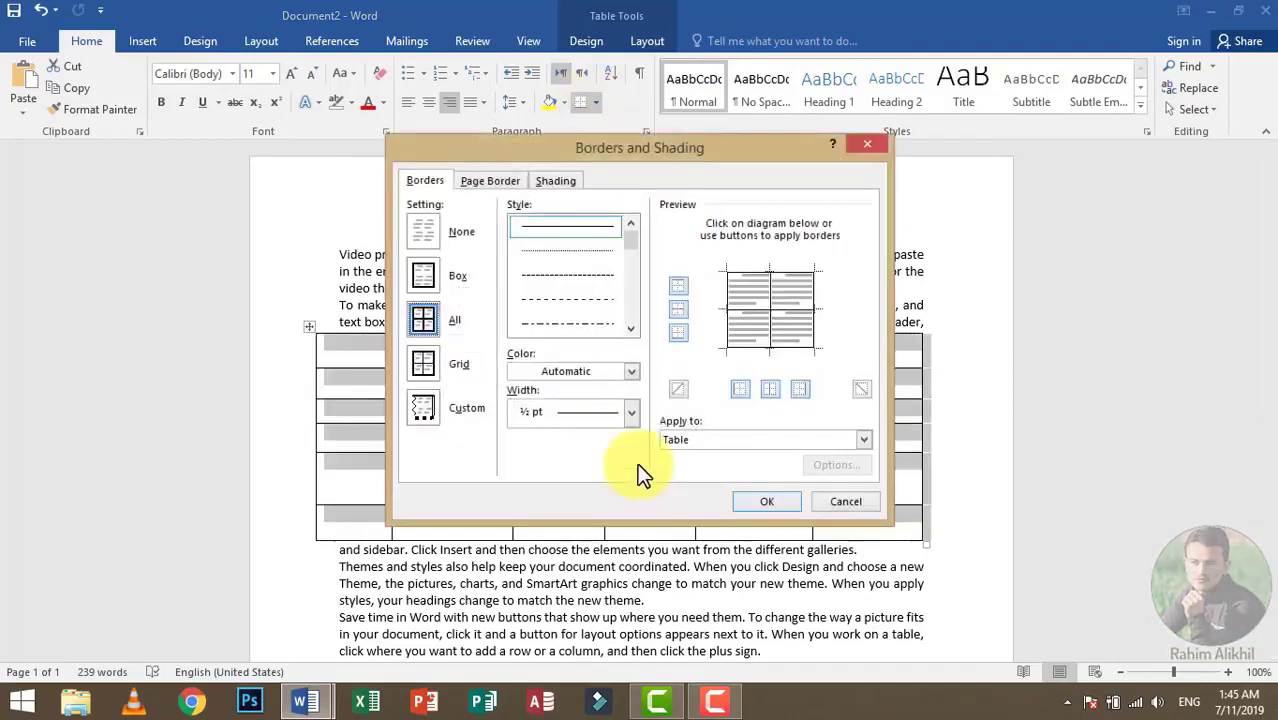
left_click_drag(627, 235, 624, 288)
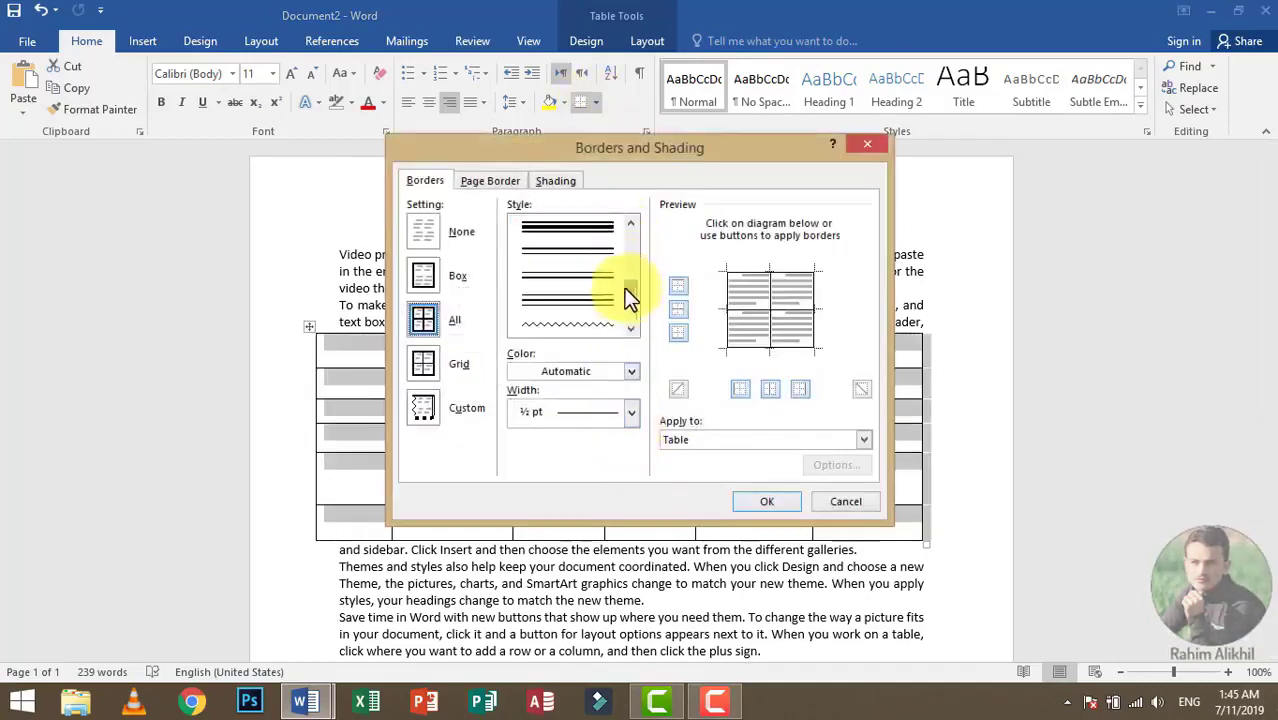
left_click(590, 230)
Step: Set the border color to red and the width to 2 ¼ pt, and apply the borders to the table
left_click(625, 371)
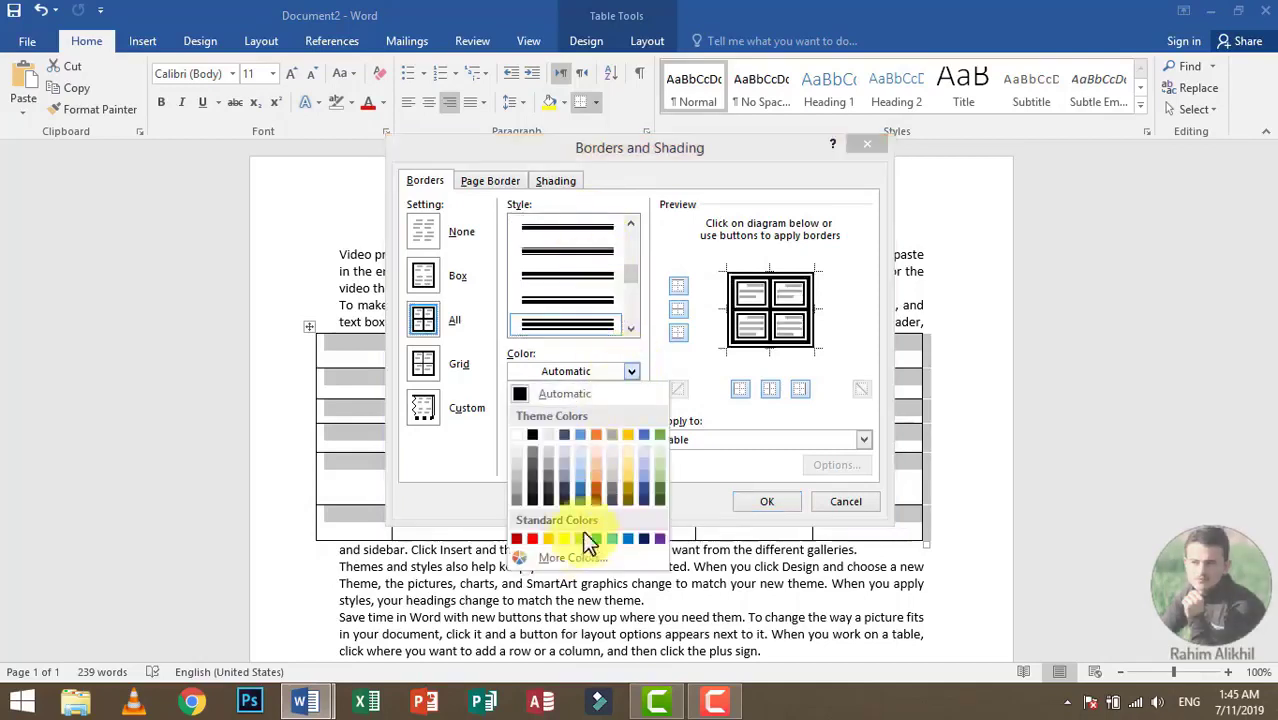
left_click(535, 533)
left_click(606, 413)
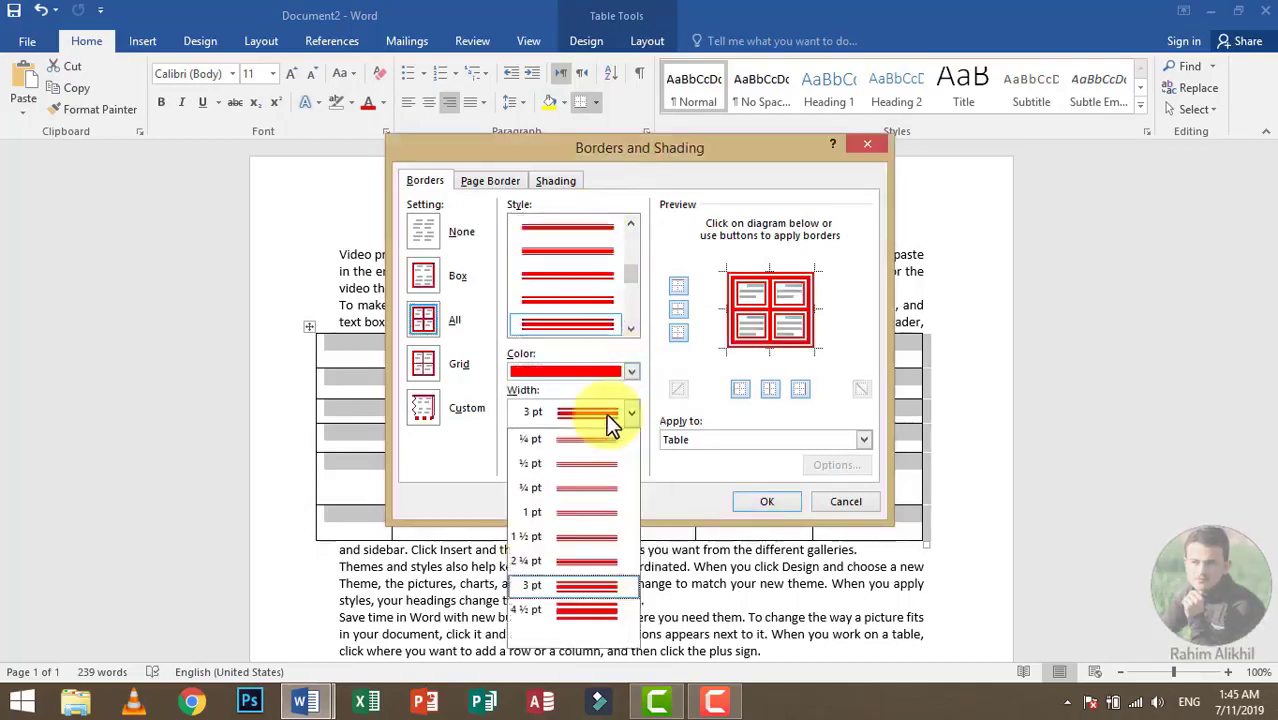
left_click(588, 566)
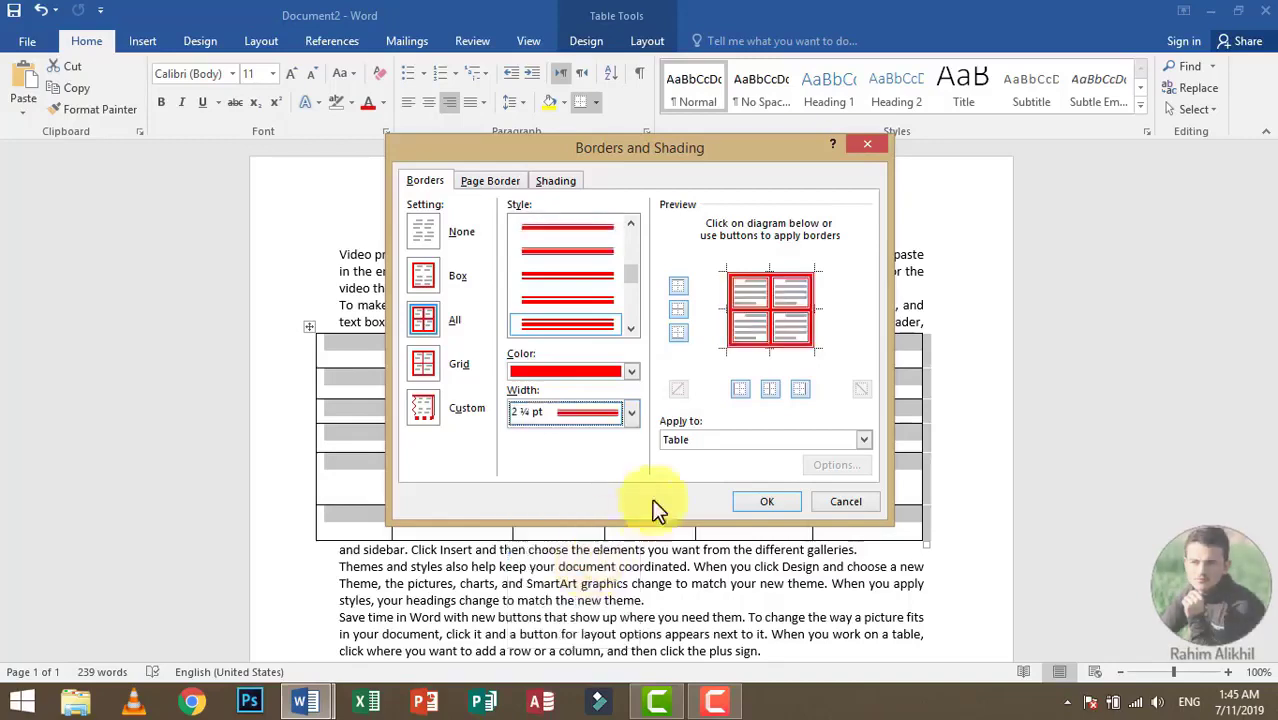
left_click(766, 502)
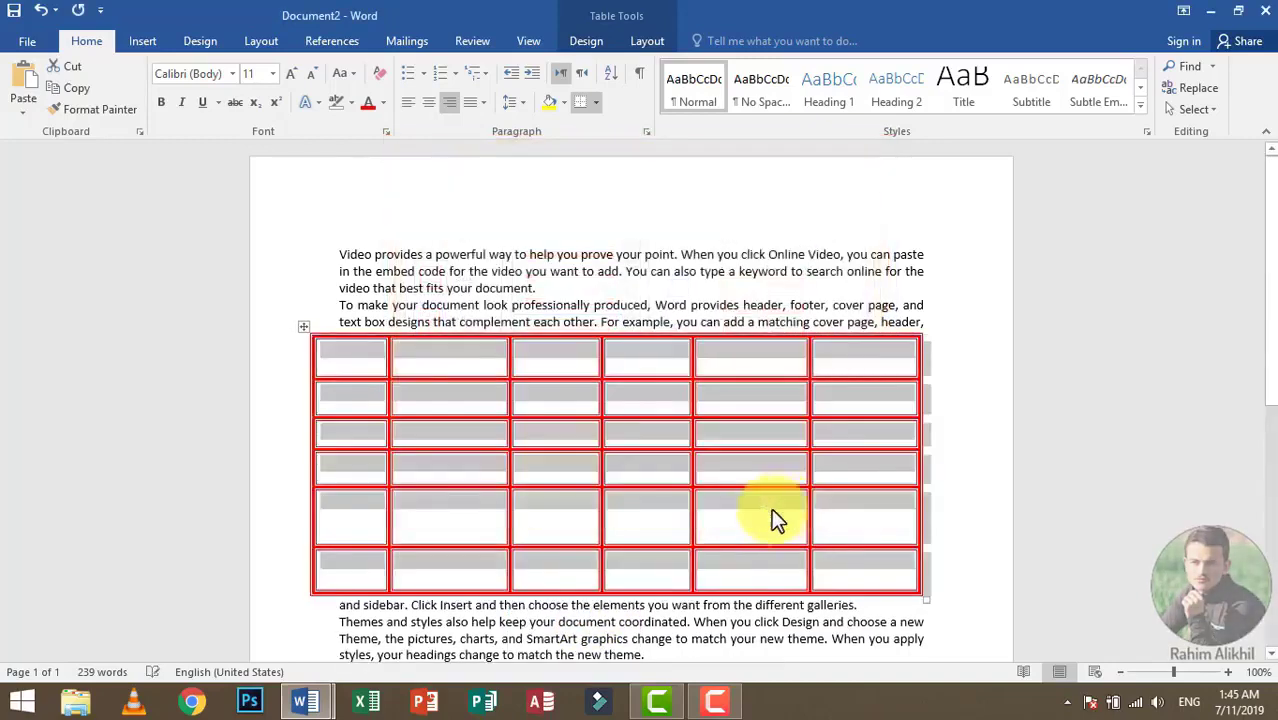
Step: Remove the top and bottom borders of the selected table in Borders and Shading and apply the change
left_click(596, 102)
left_click(633, 469)
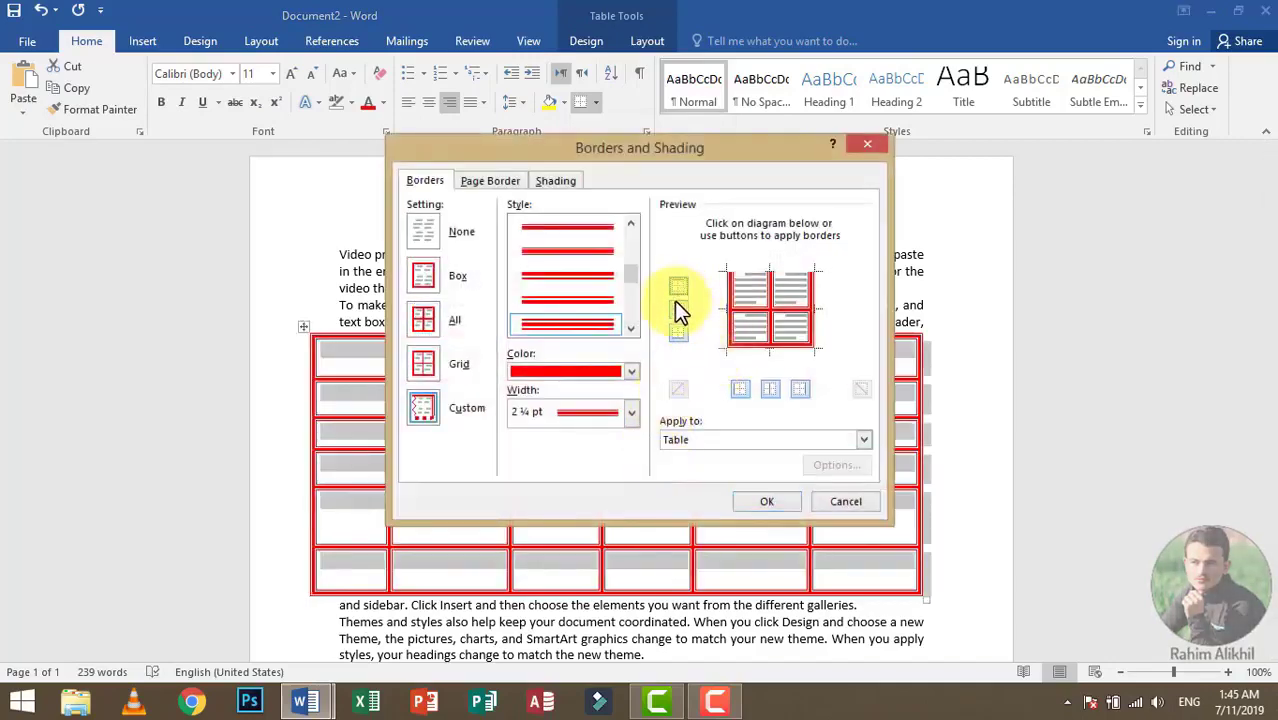
left_click(675, 333)
left_click(767, 502)
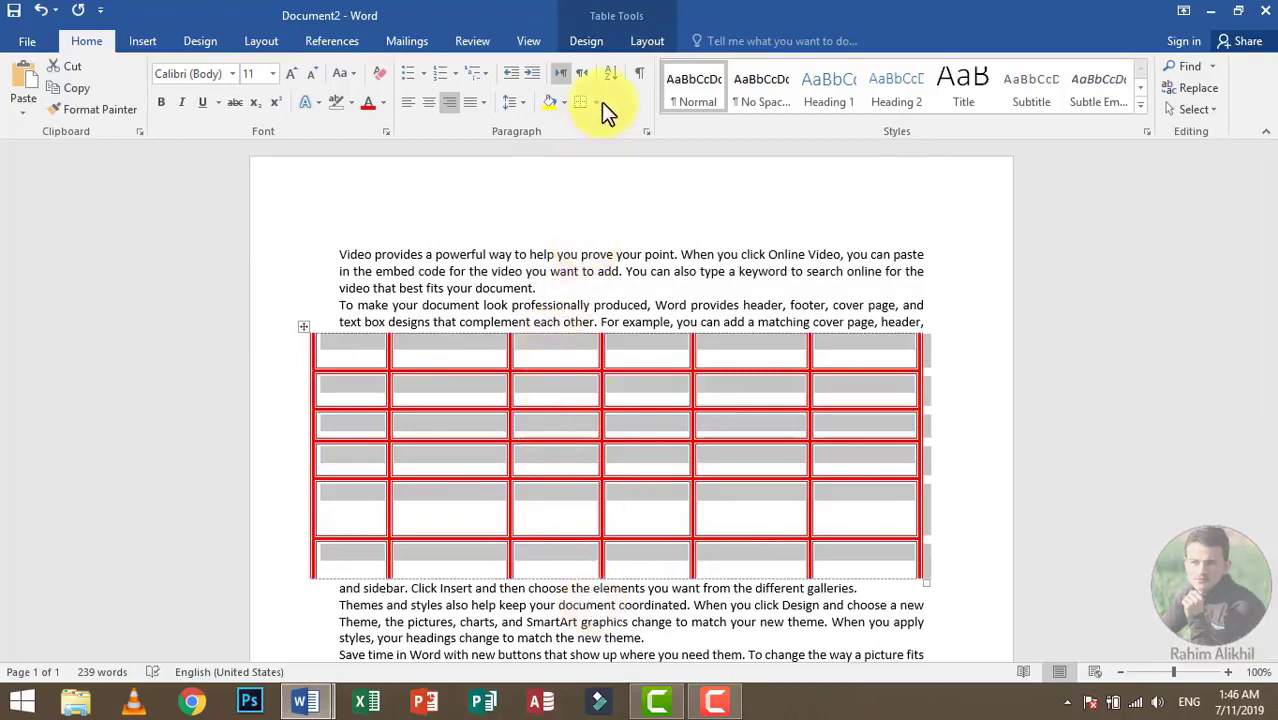
Step: Restore the table's top and bottom borders in the border preview, toggling the vertical borders off and back on
left_click(596, 102)
left_click(628, 466)
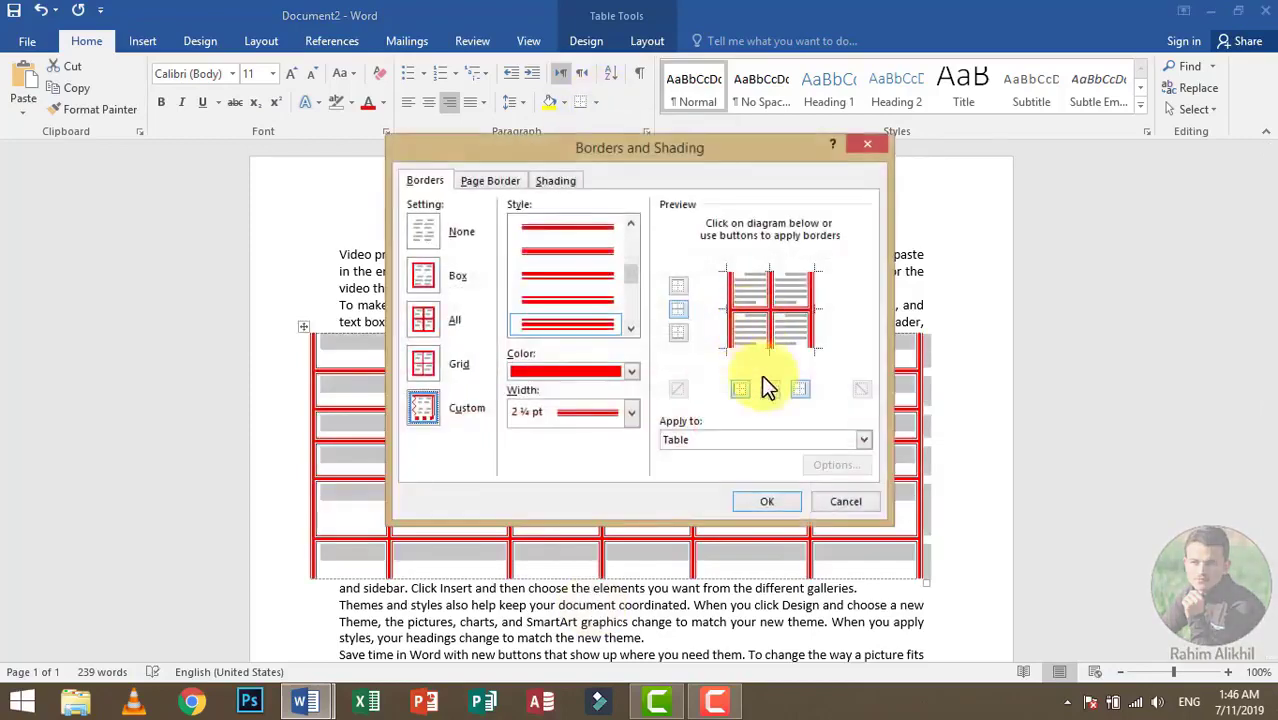
left_click(679, 333)
left_click(678, 285)
left_click(738, 390)
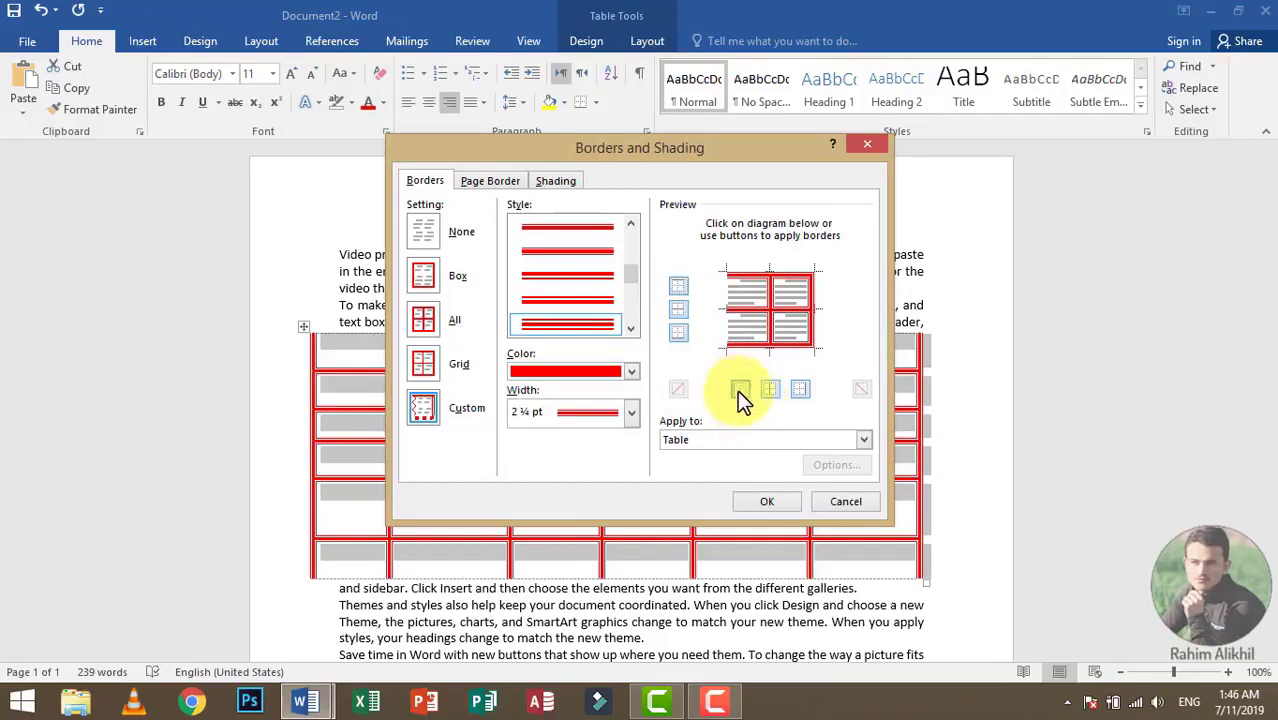
left_click(770, 391)
left_click(799, 387)
left_click(766, 391)
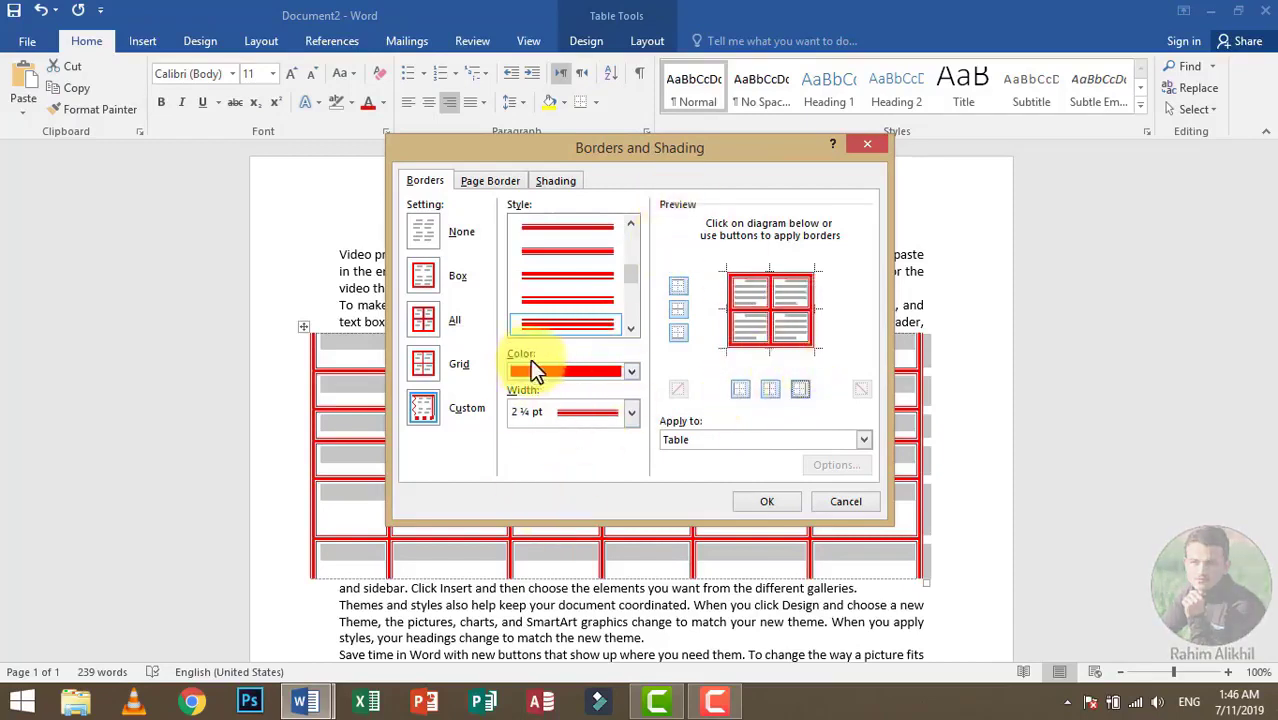
Step: Add a box page border to the whole document with the thick-middle triple line in light blue at 4 ½ pt
left_click(492, 182)
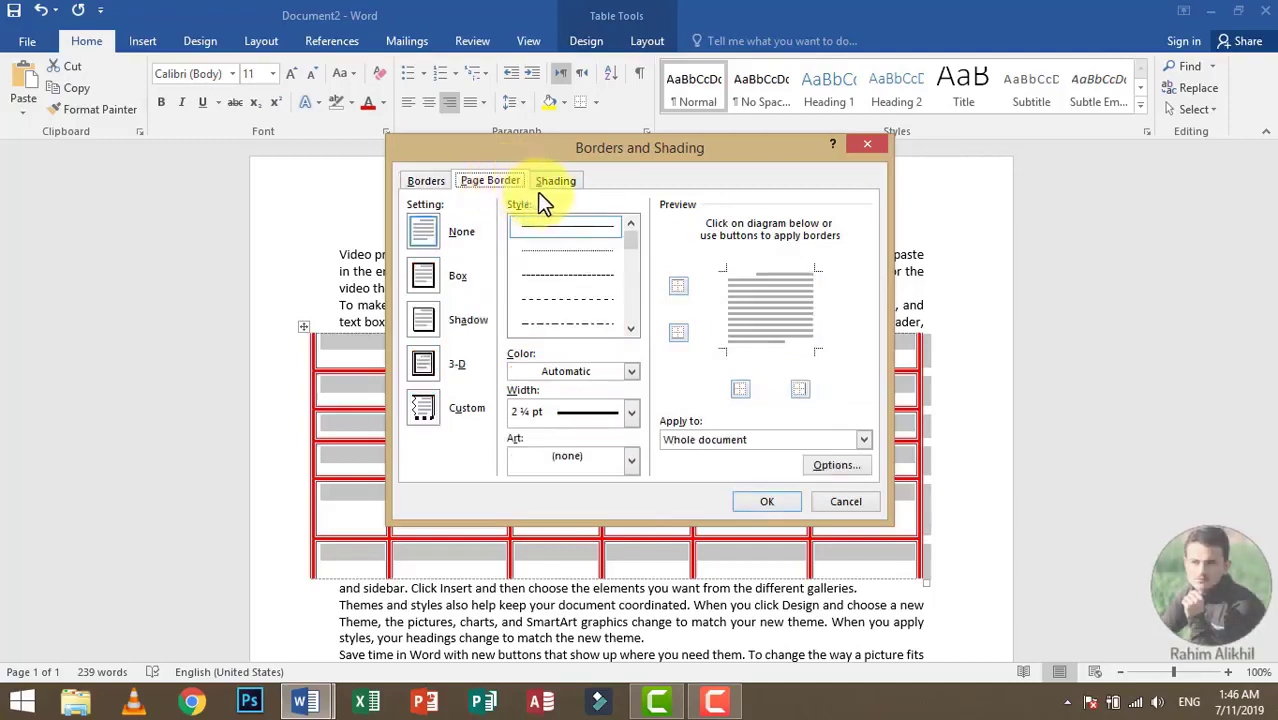
scroll(620, 265, "down", 3)
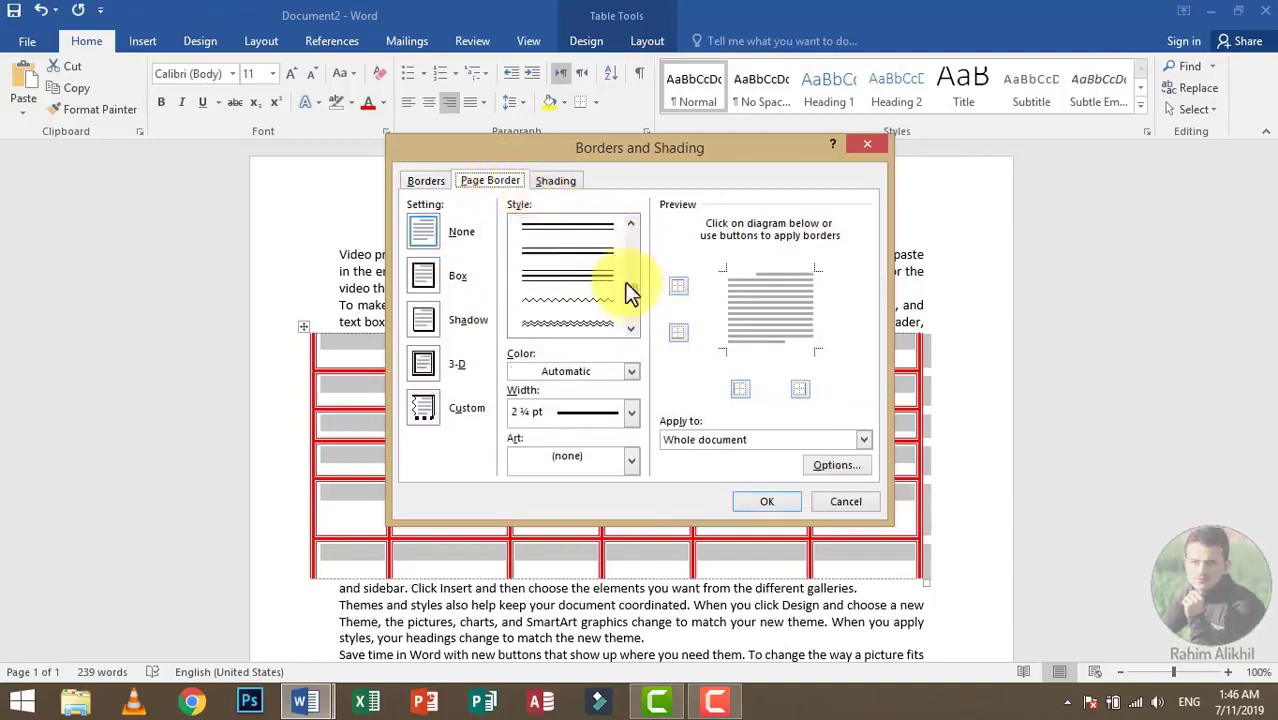
scroll(626, 278, "down", 3)
left_click(595, 323)
left_click(601, 373)
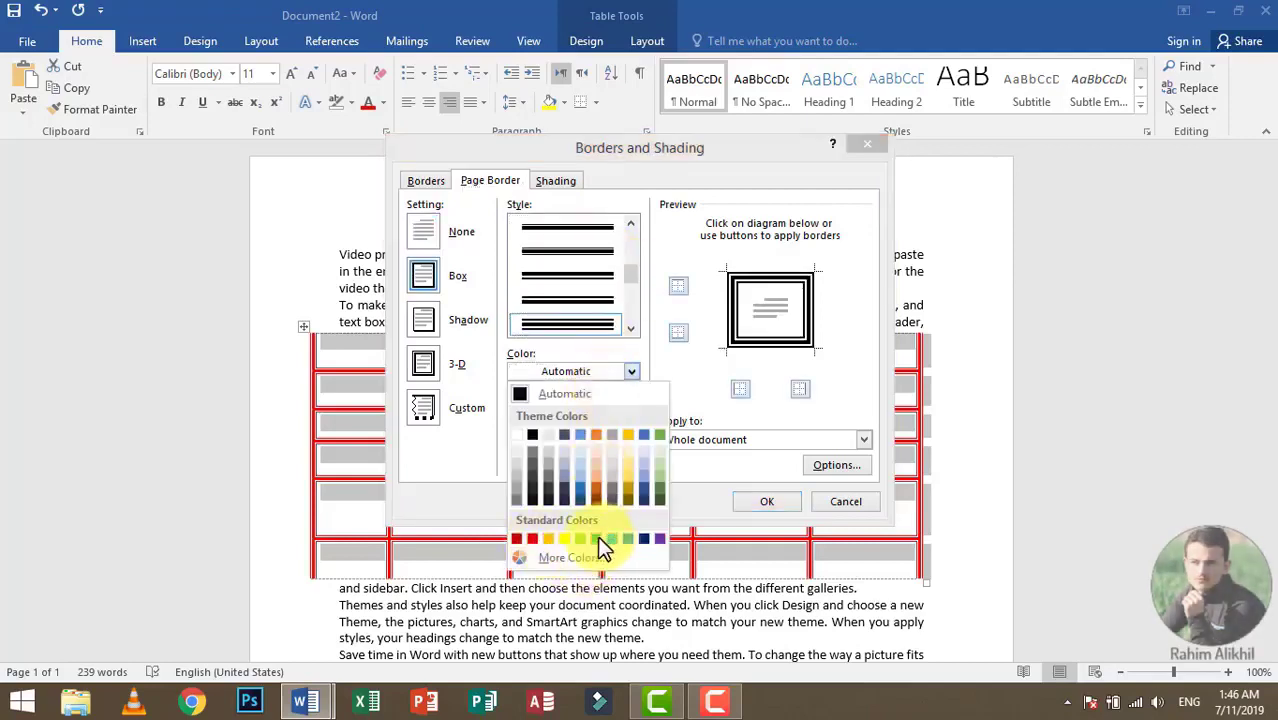
left_click(598, 538)
left_click(631, 411)
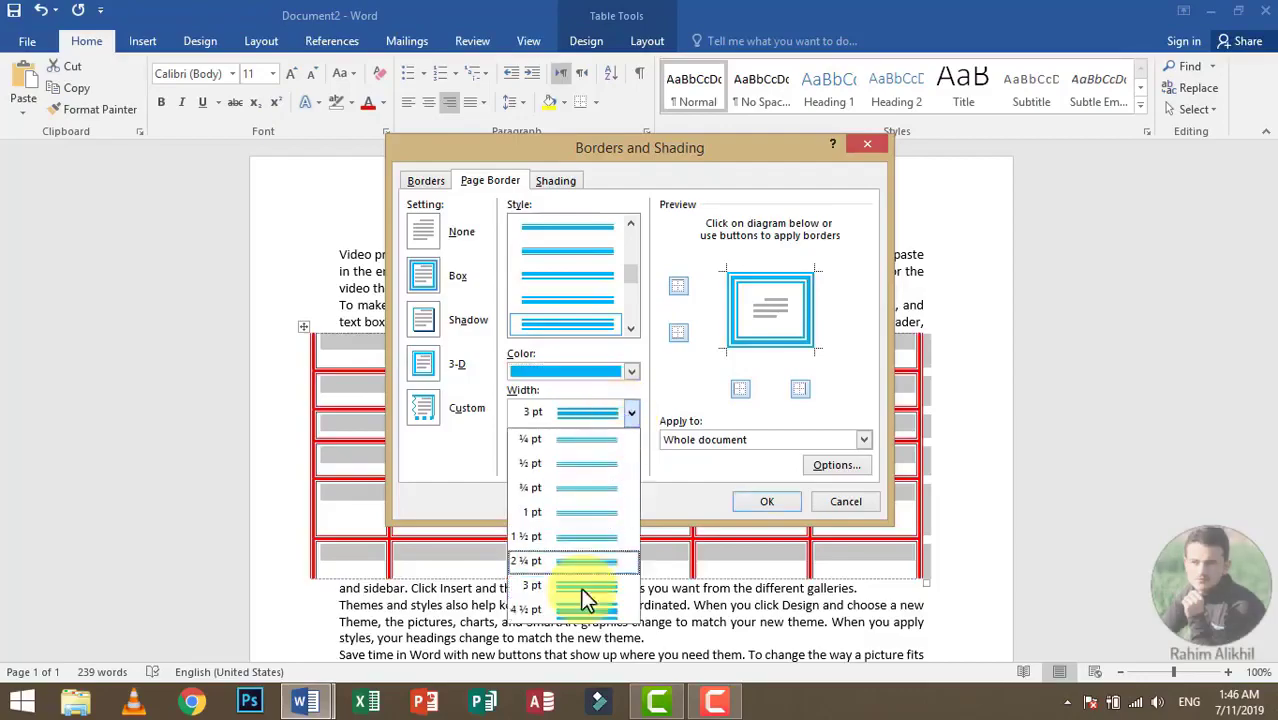
left_click(584, 600)
left_click(762, 501)
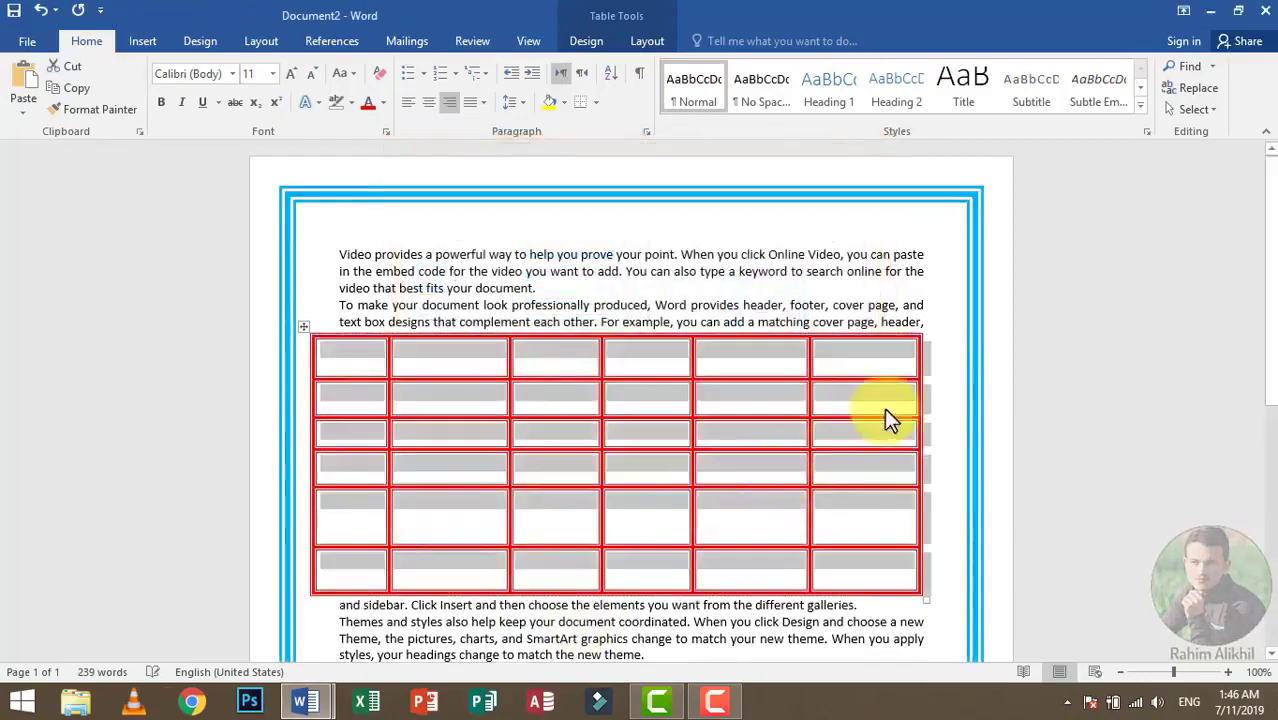
Step: Add the sample line "Sdfasdf" below the last paragraph and start a new page beginning with "sadffasdfjalksdfa"
scroll(884, 410, "down", 7)
scroll(882, 448, "up", 6)
scroll(870, 470, "down", 3)
scroll(868, 470, "up", 5)
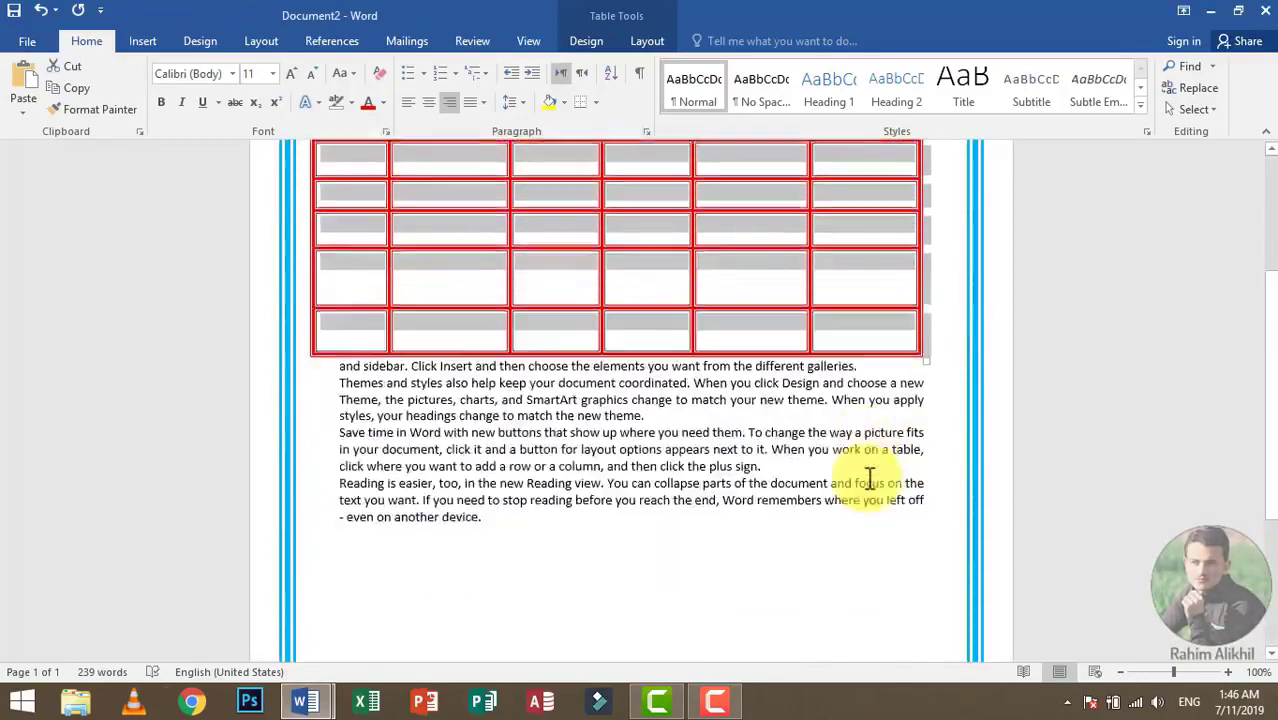
scroll(872, 400, "down", 5)
left_click(750, 536)
key("Return")
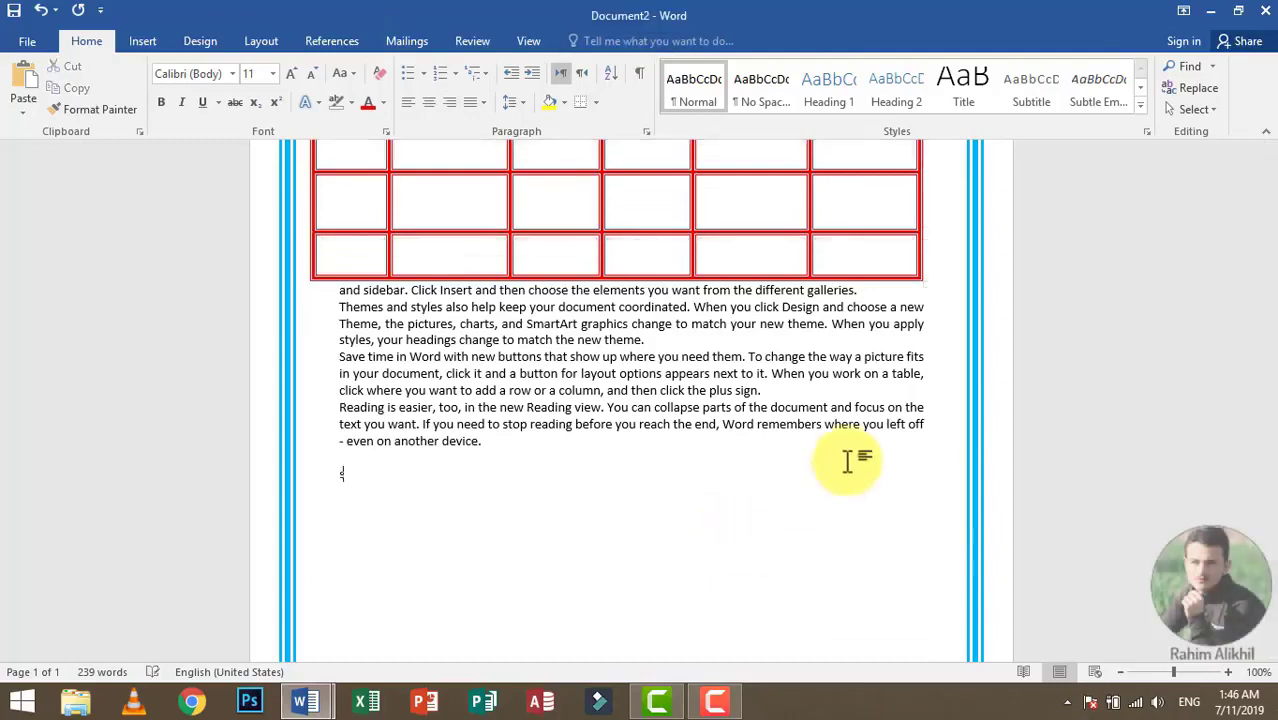
type("sdfasdf")
key("ctrl+Return")
type("sadffasdfjalksdfa")
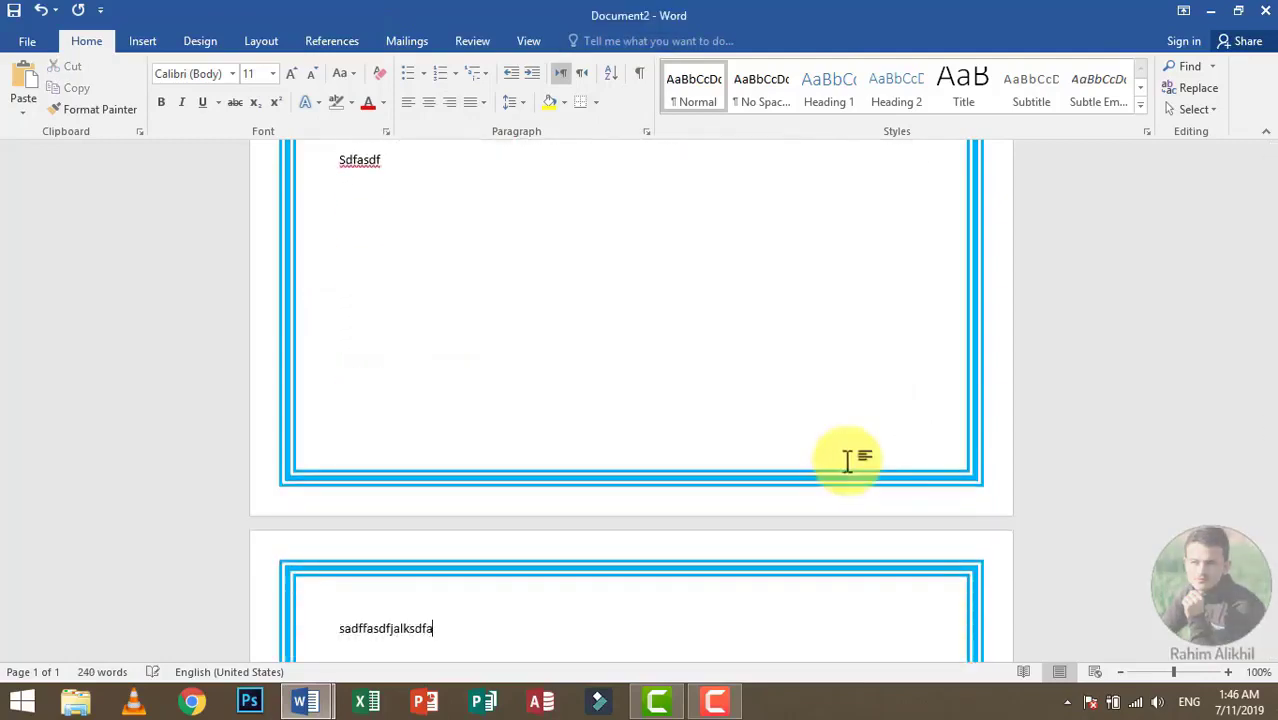
type("sdf")
Step: Continue the second page with short sample lines such as "Asdfas" and "Dfas", and view the page border on both pages
key("Return")
type("asdfas")
key("Return")
type("dfas")
key("Return")
type("dfklsjddfkla")
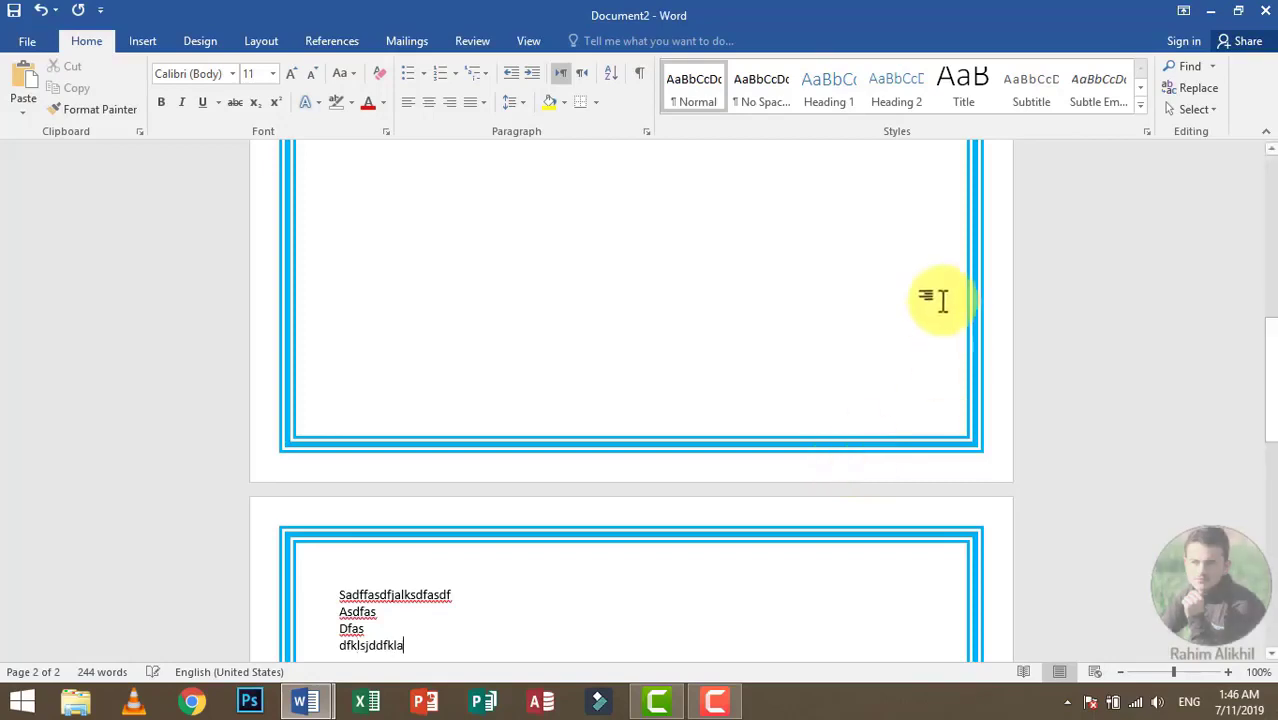
scroll(940, 420, "down", 4)
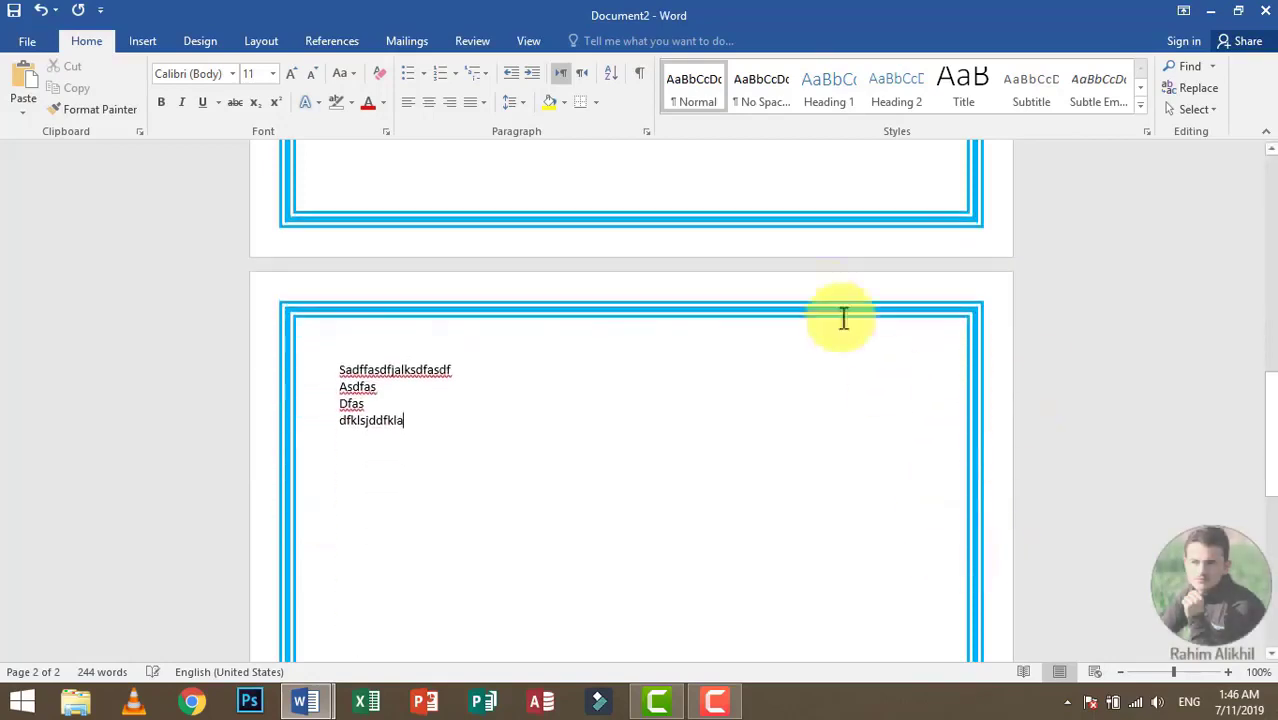
scroll(815, 293, "down", 4, "ctrl")
scroll(815, 293, "down", 2, "ctrl")
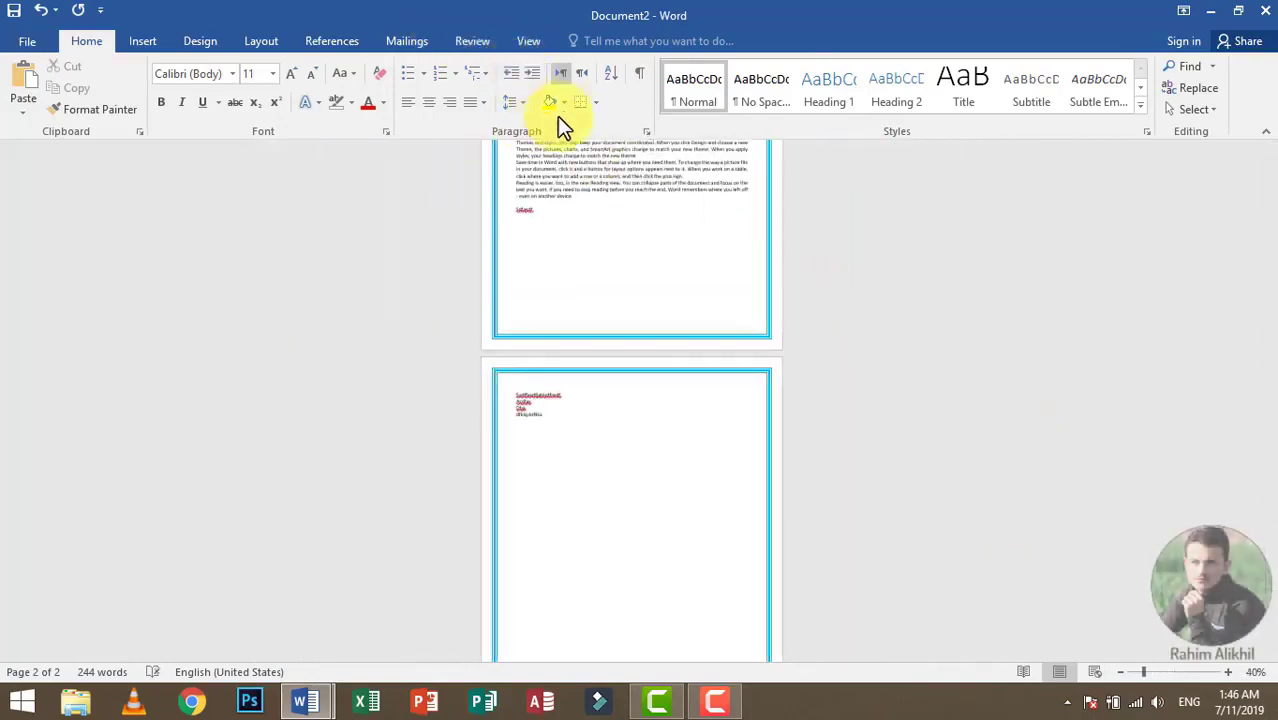
Step: Replace the page border with the butterfly art border at 31 pt for the whole document and check the pages
left_click(590, 102)
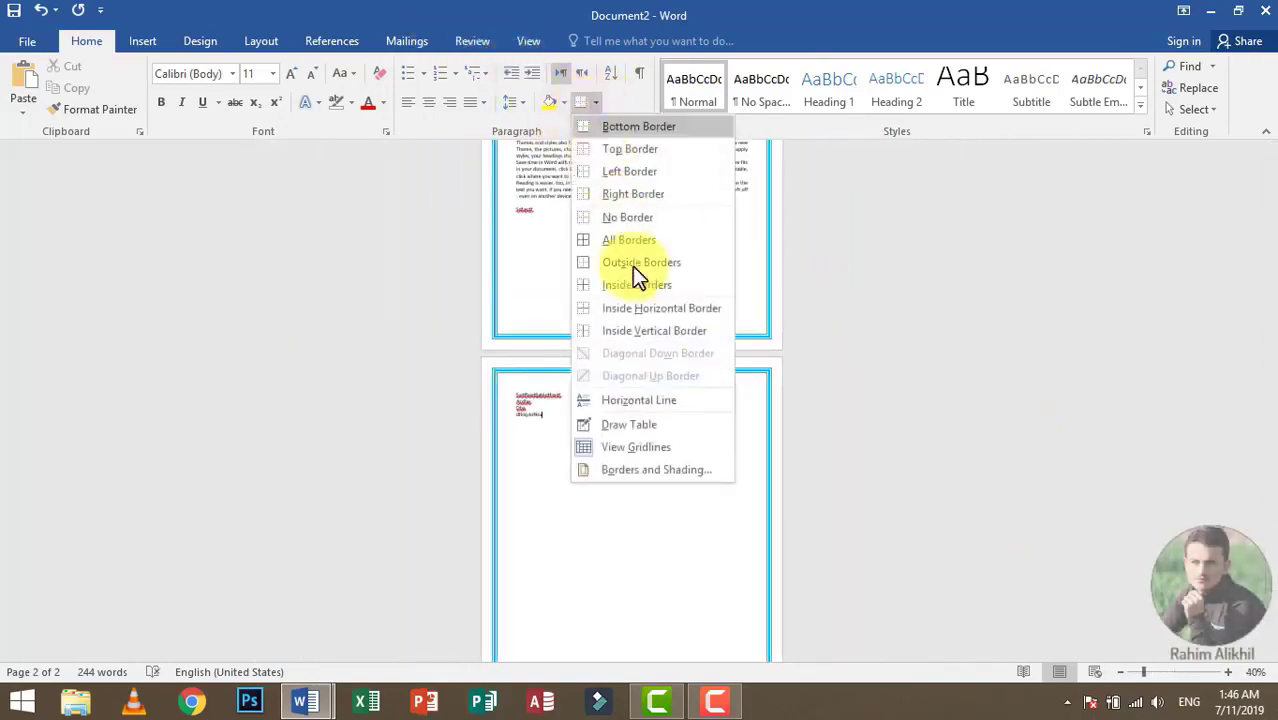
left_click(686, 478)
left_click(510, 186)
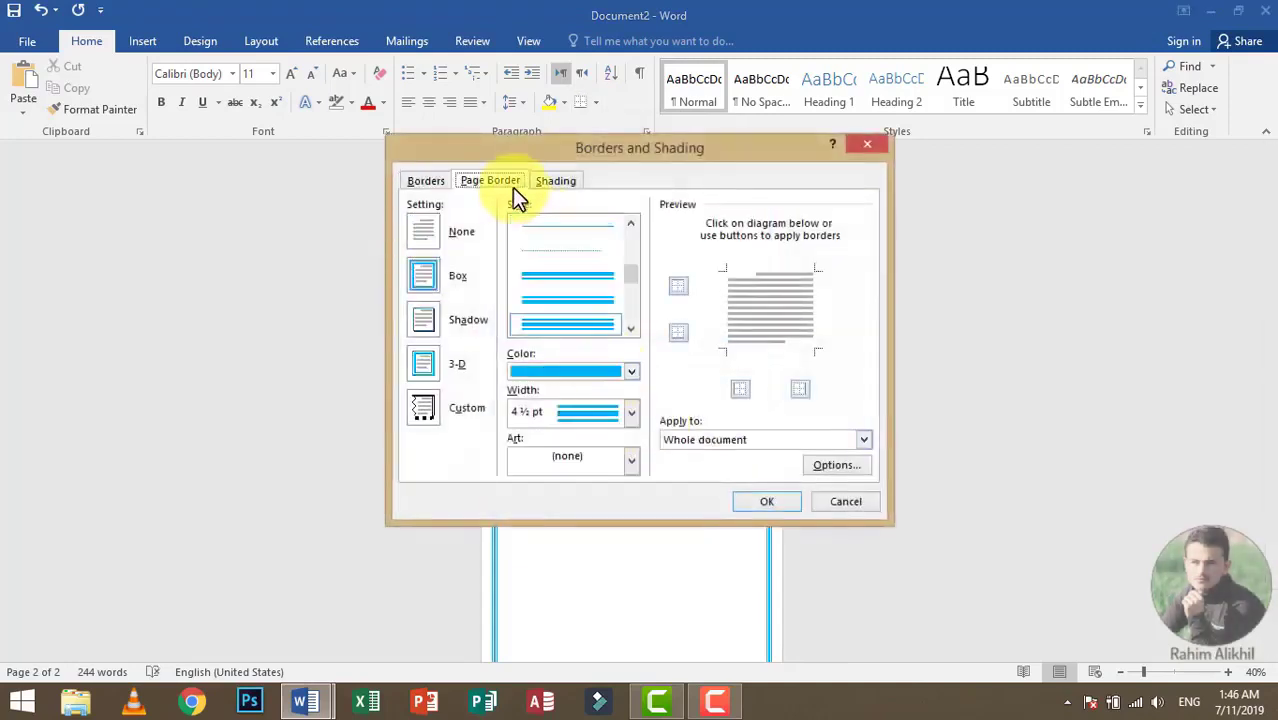
left_click(622, 459)
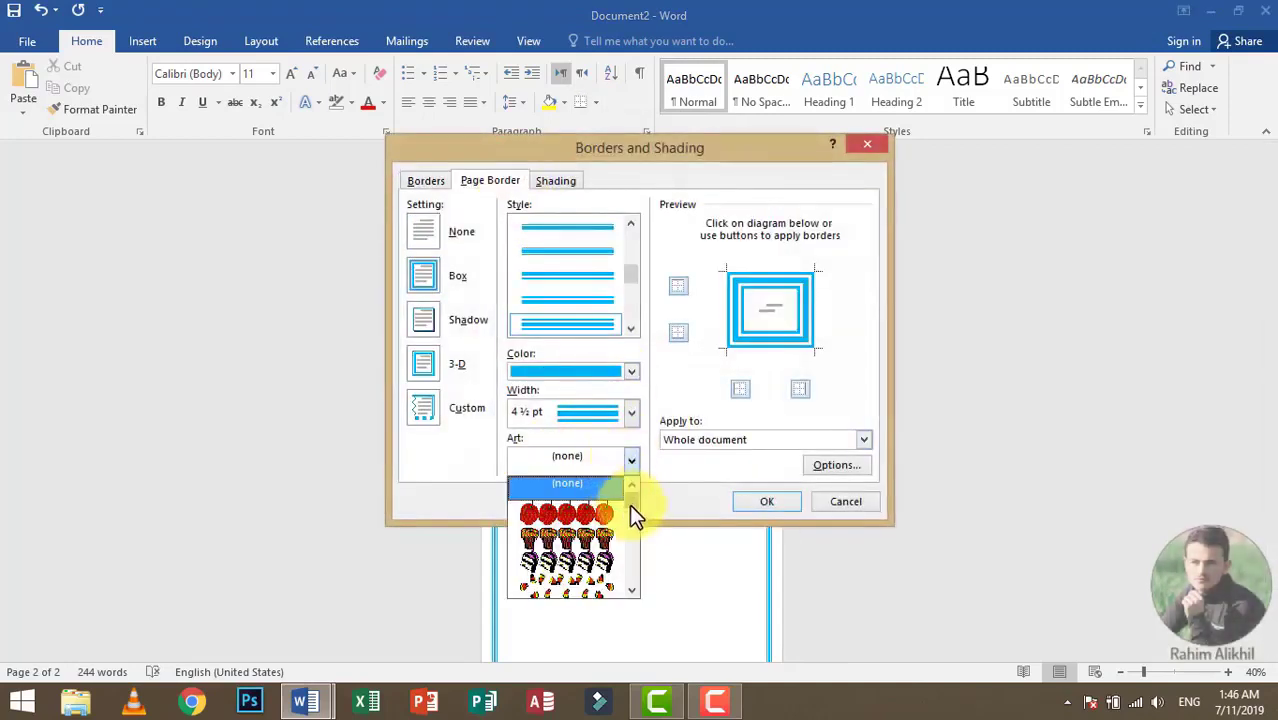
left_click_drag(629, 504, 626, 514)
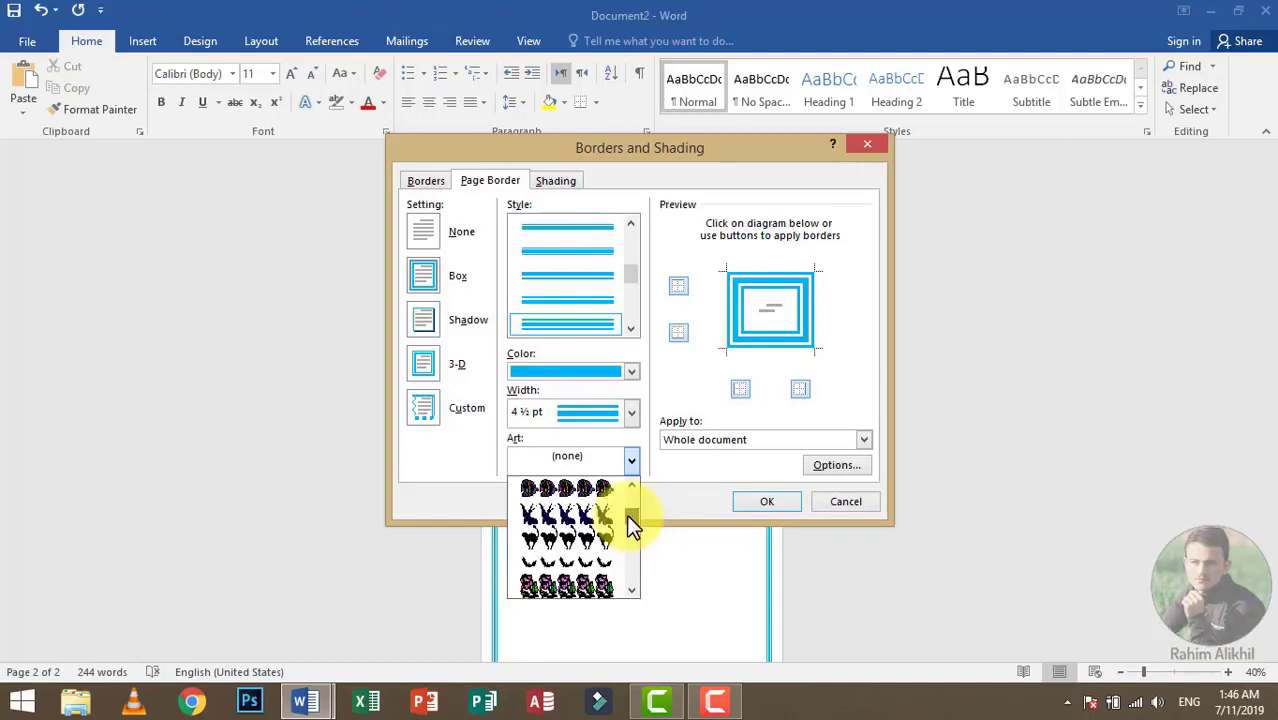
scroll(587, 497, "up", 2)
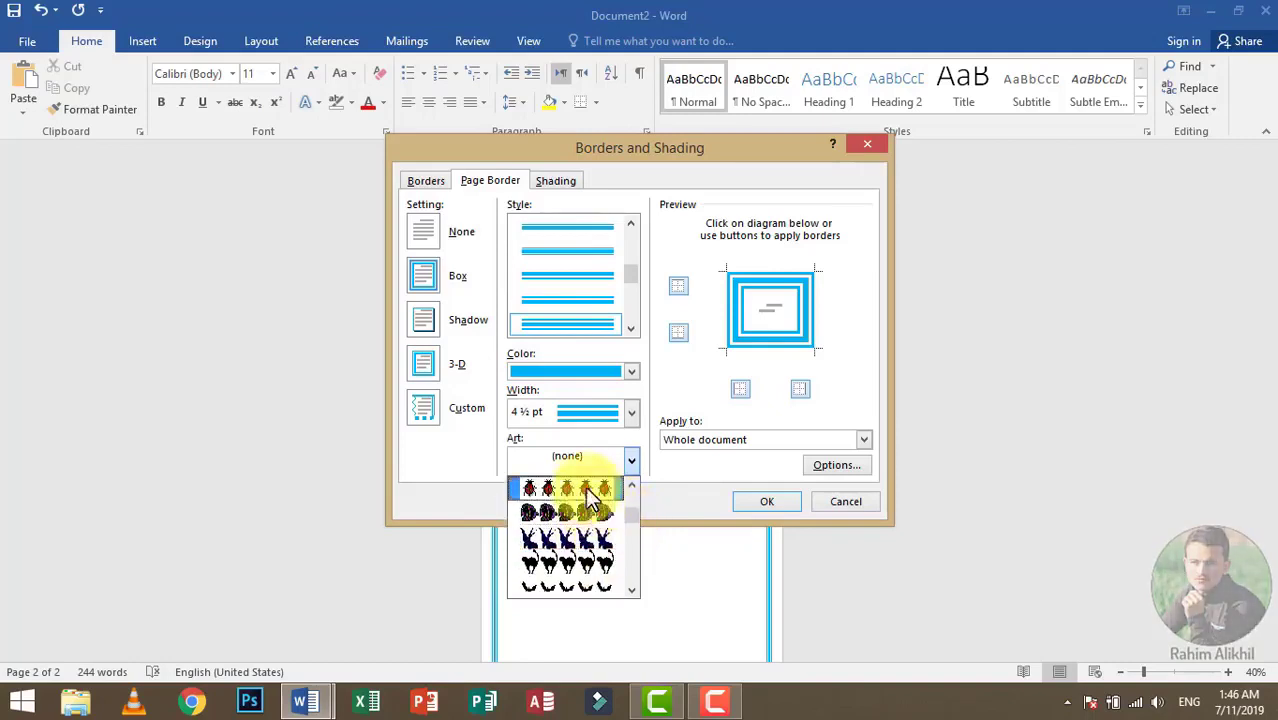
left_click(588, 489)
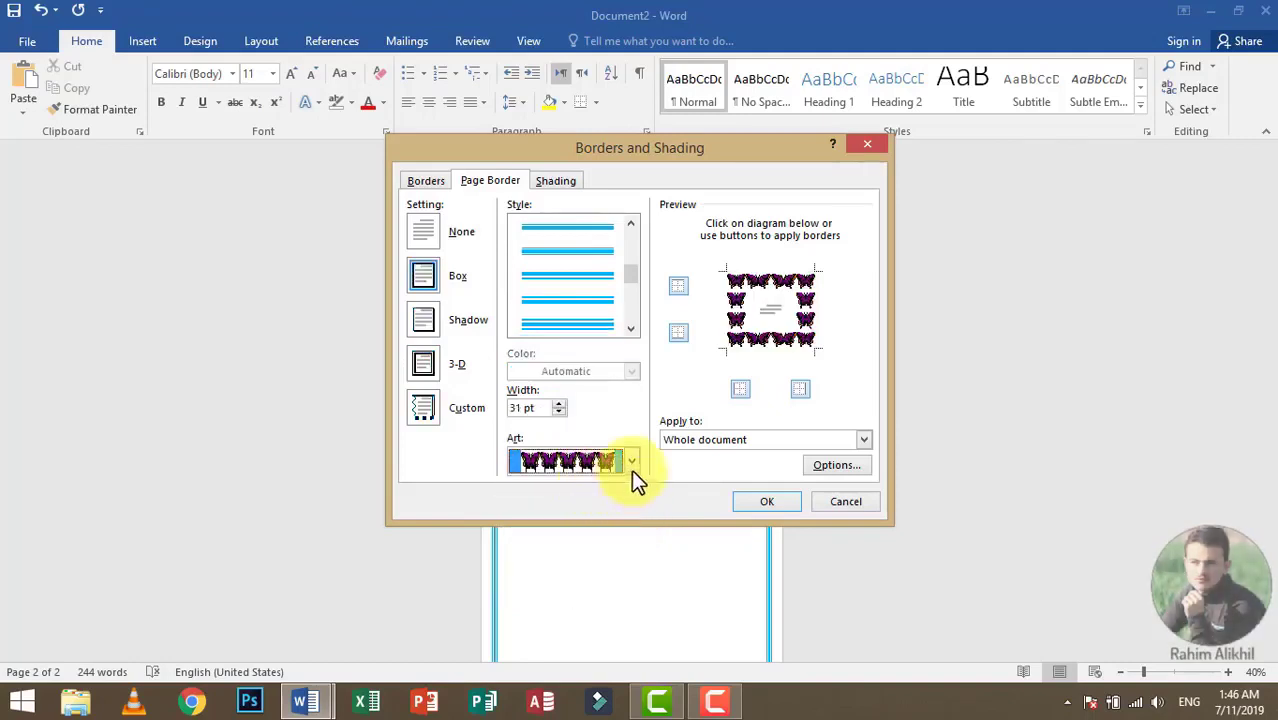
left_click(760, 500)
scroll(745, 495, "up", 4)
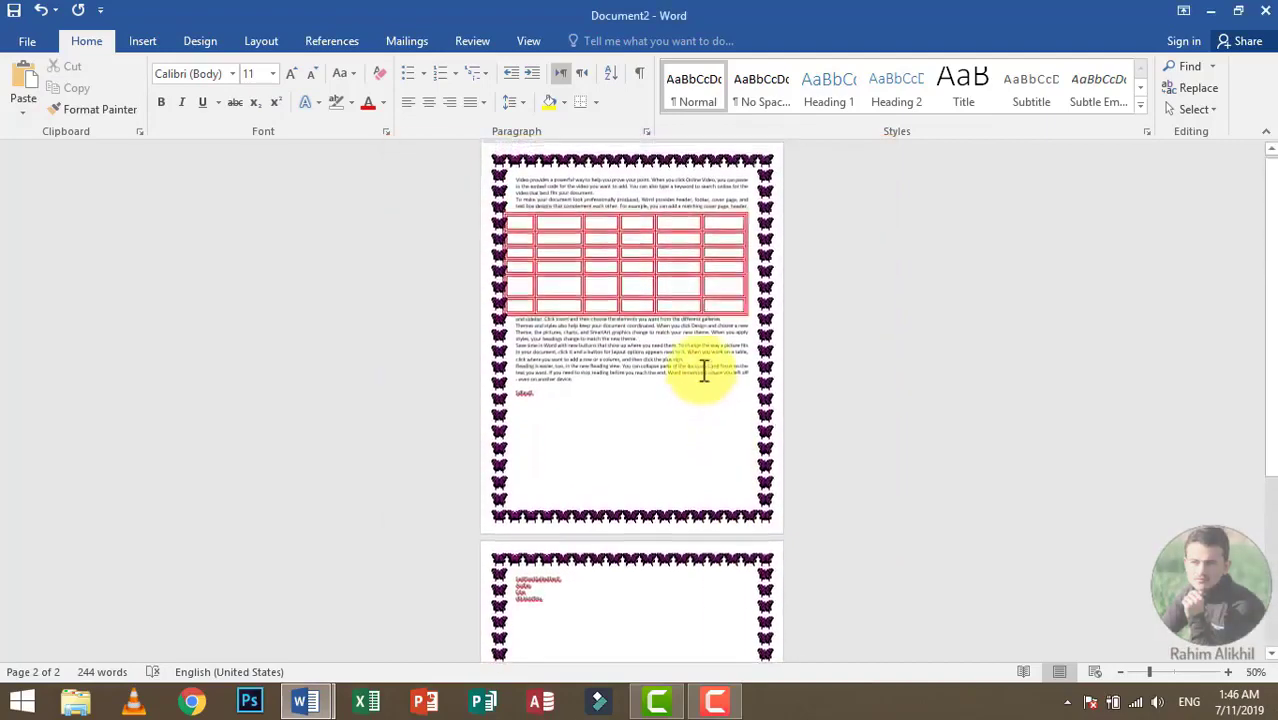
scroll(690, 335, "up", 3, "ctrl")
scroll(670, 302, "up", 7)
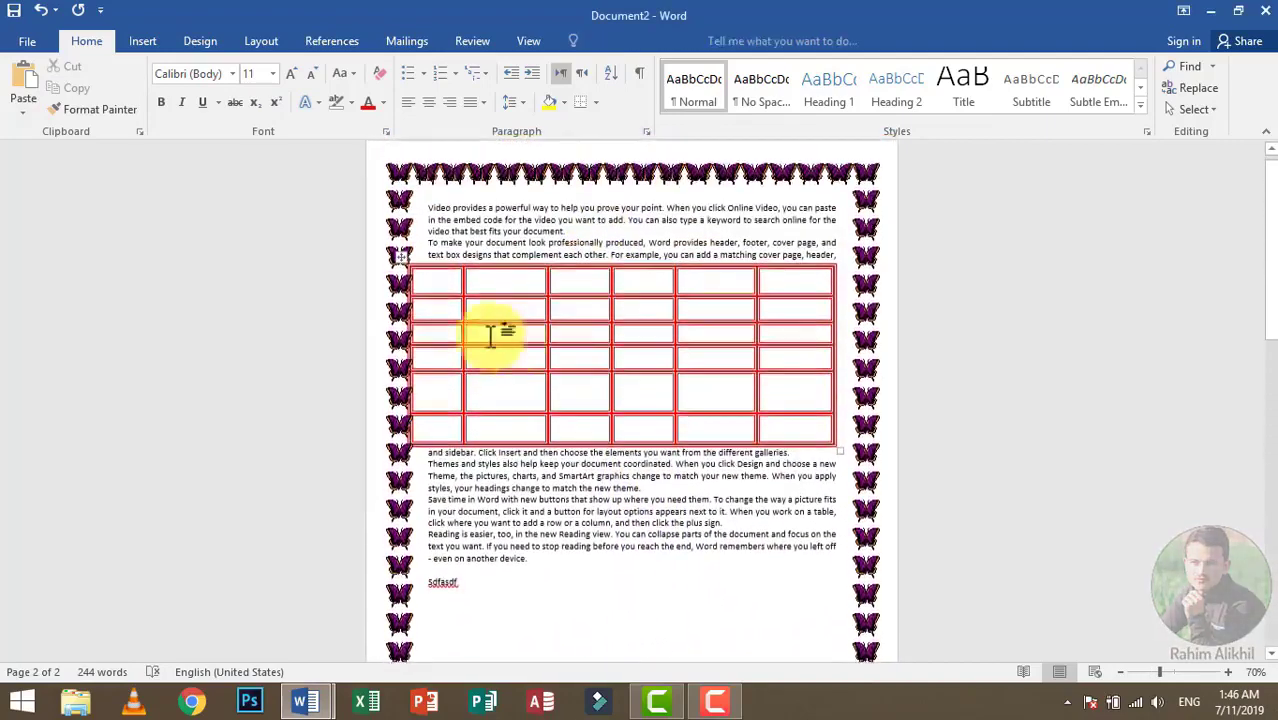
Step: Select the whole table, apply an orange shading fill to it, and deselect it
left_click(491, 334)
left_click(400, 258)
left_click(596, 102)
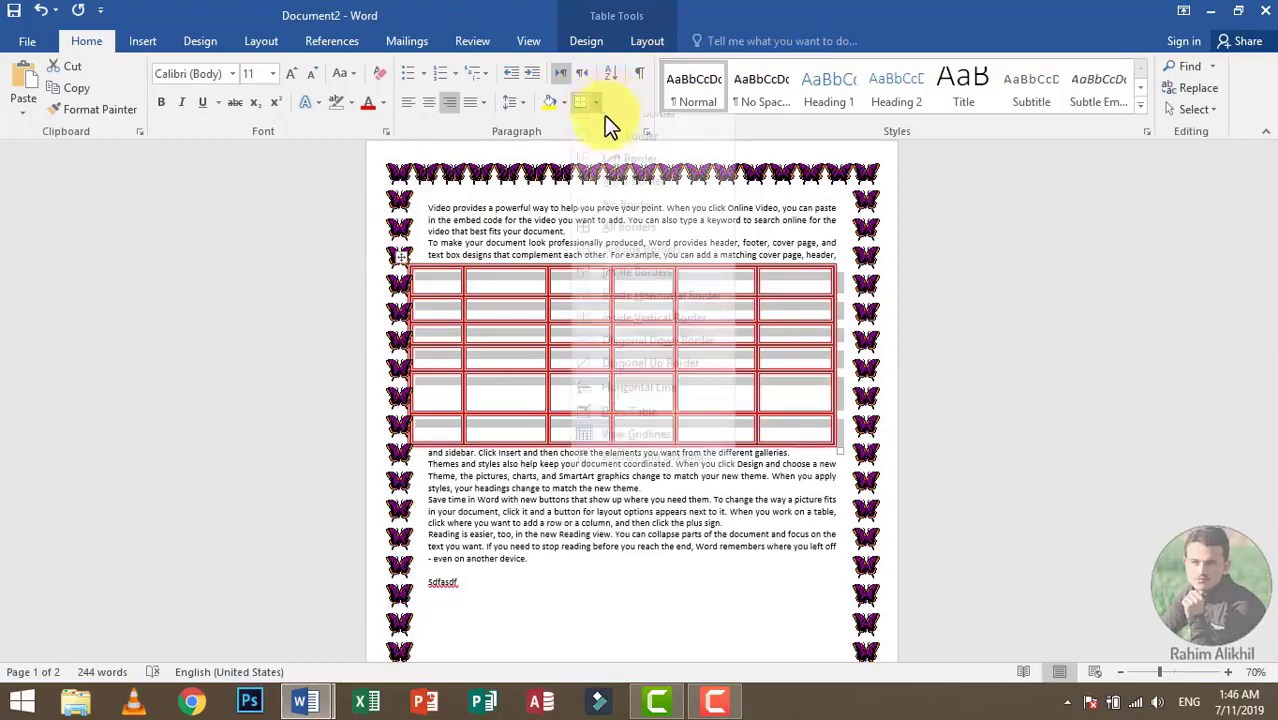
left_click(650, 472)
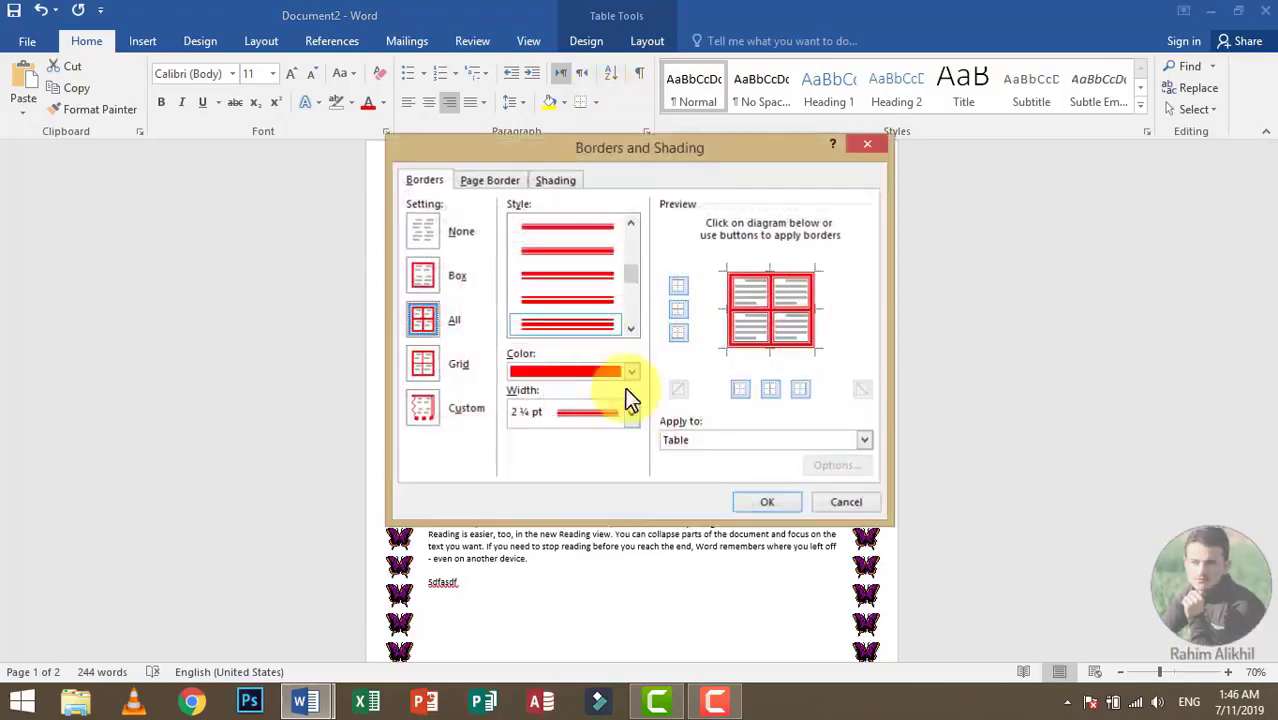
left_click(560, 182)
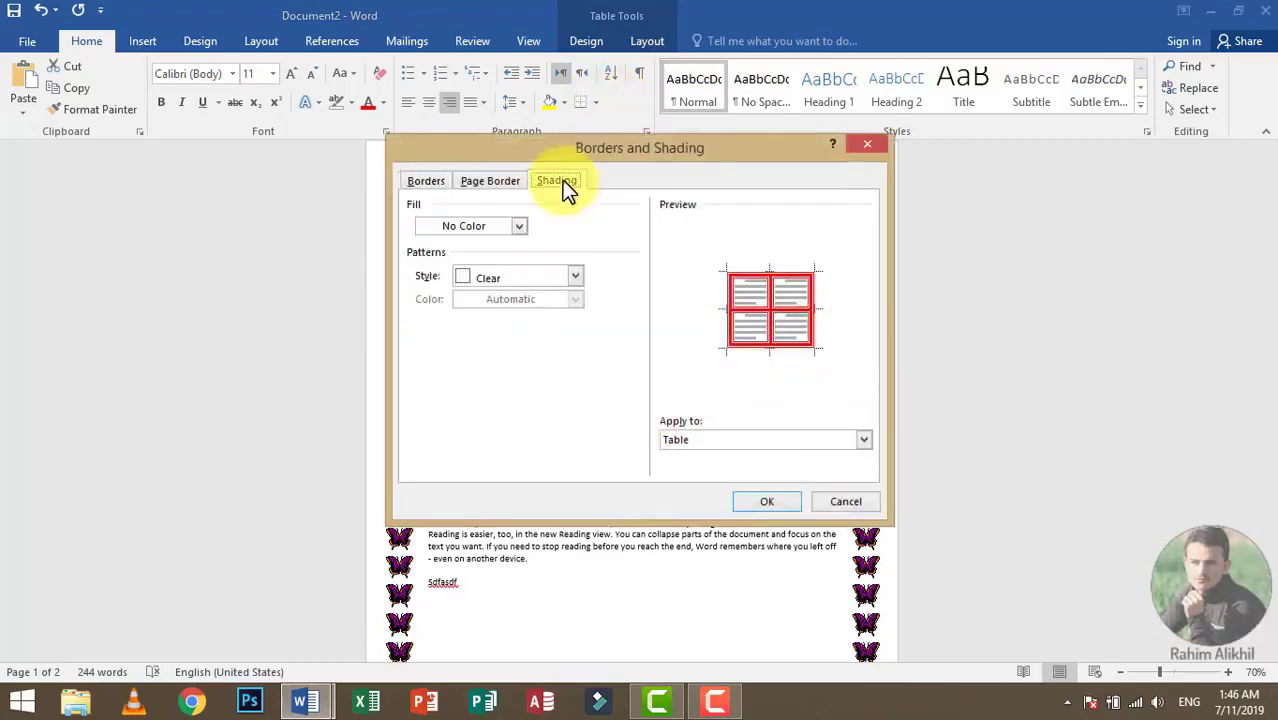
left_click(521, 226)
left_click(456, 371)
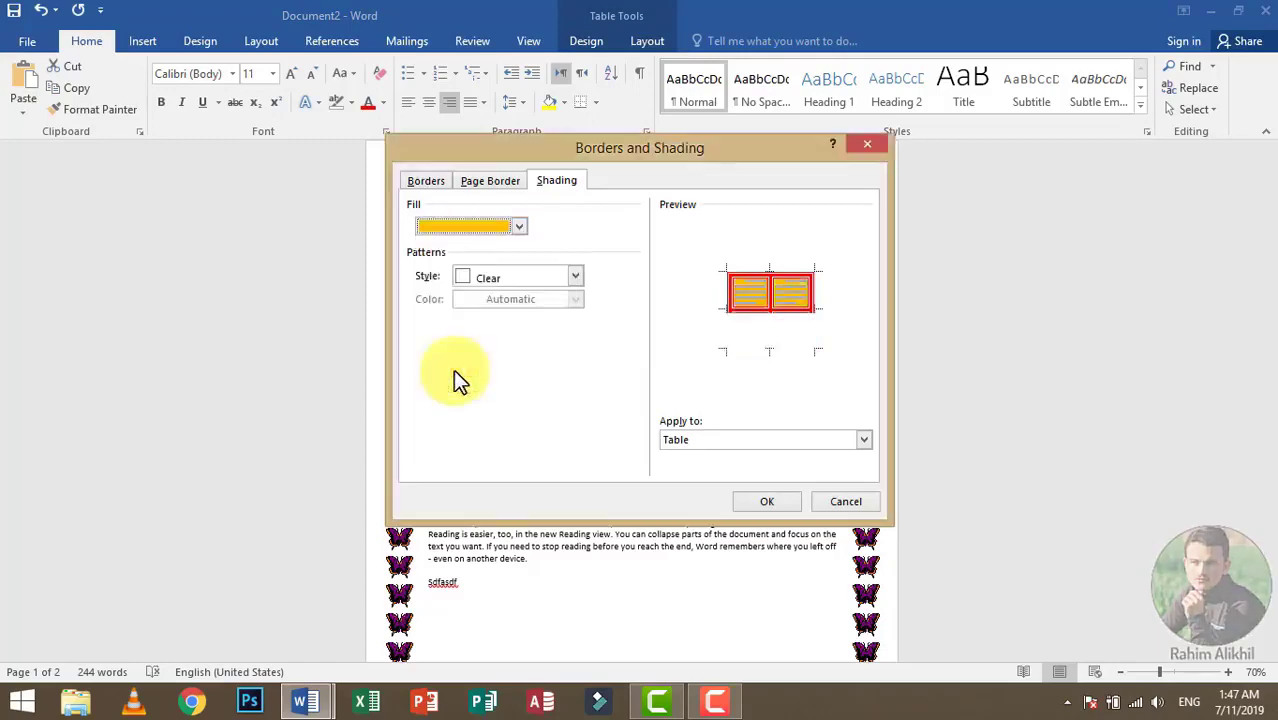
left_click(767, 502)
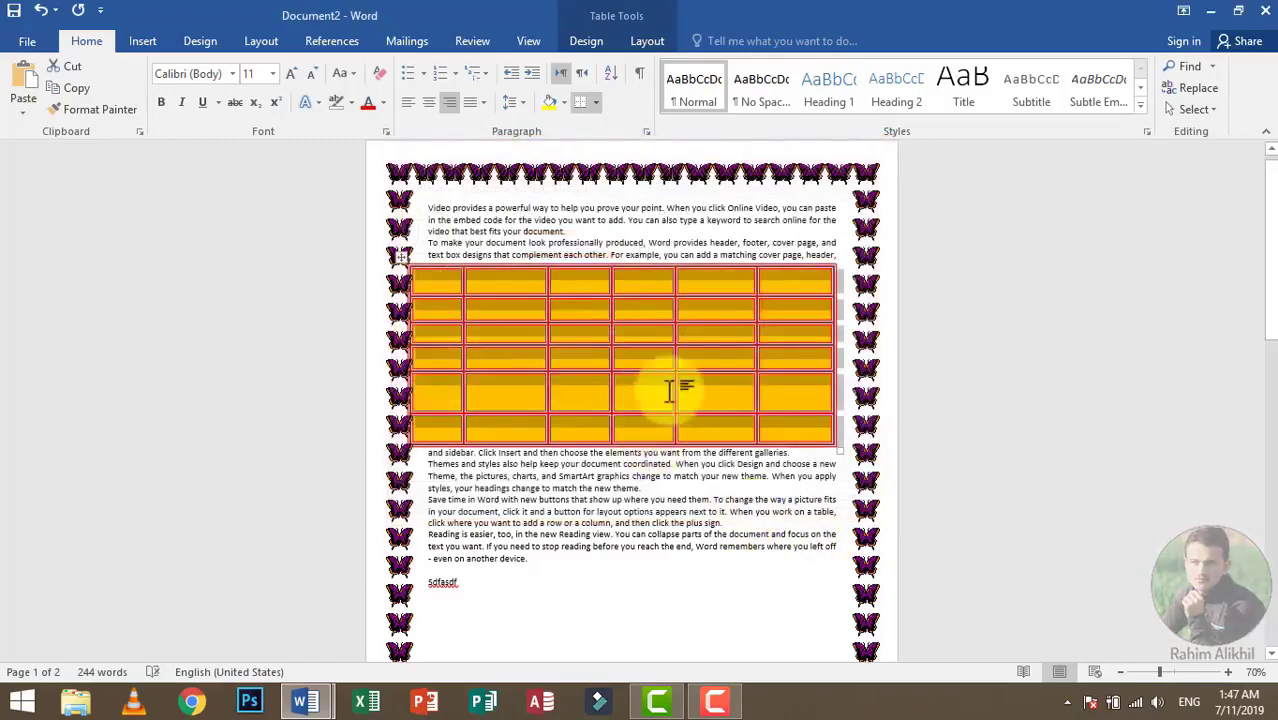
left_click(612, 464)
scroll(647, 395, "up", 2)
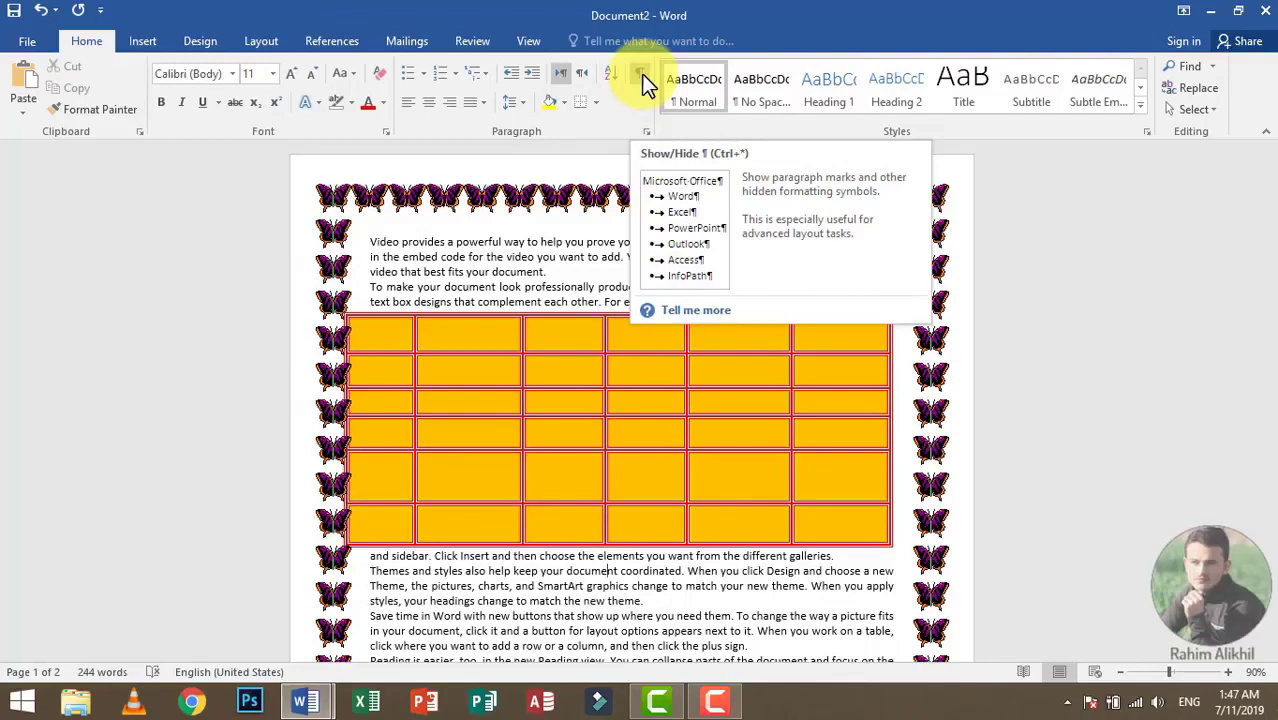
Step: Delete the entire document content and generate new sample paragraphs with =rand()
key("ctrl+a")
key("Delete")
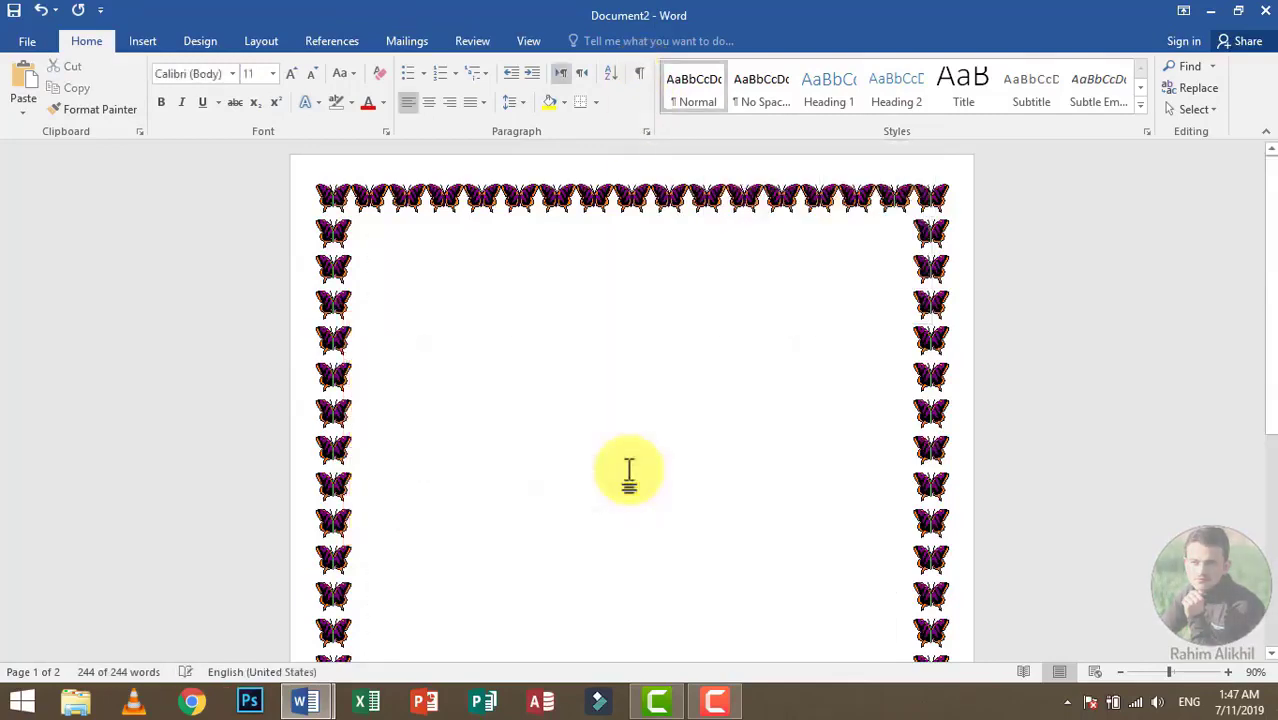
type("=rand()")
key("Return")
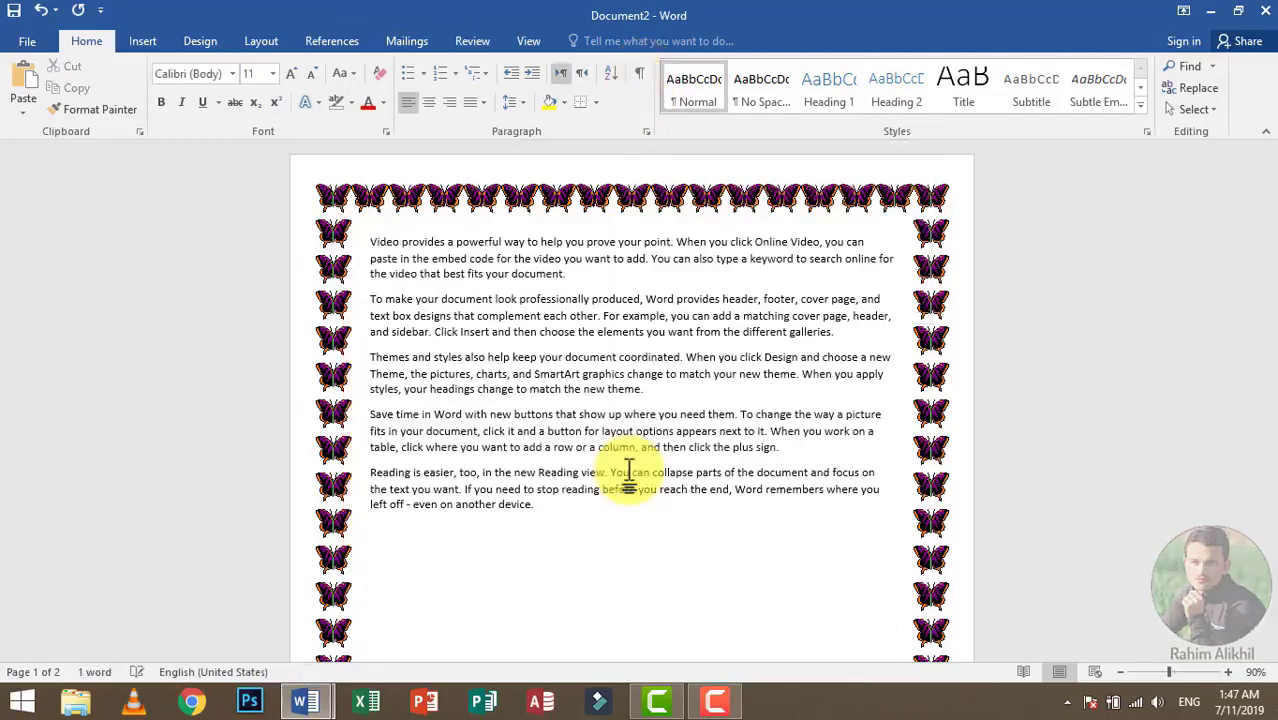
Step: Add the short lines "Df", "Gsdfg" and "Sdfg" below the generated paragraphs
scroll(628, 472, "up", 2)
type("df")
key("Return")
type("gsdfg")
key("Return")
type("sc")
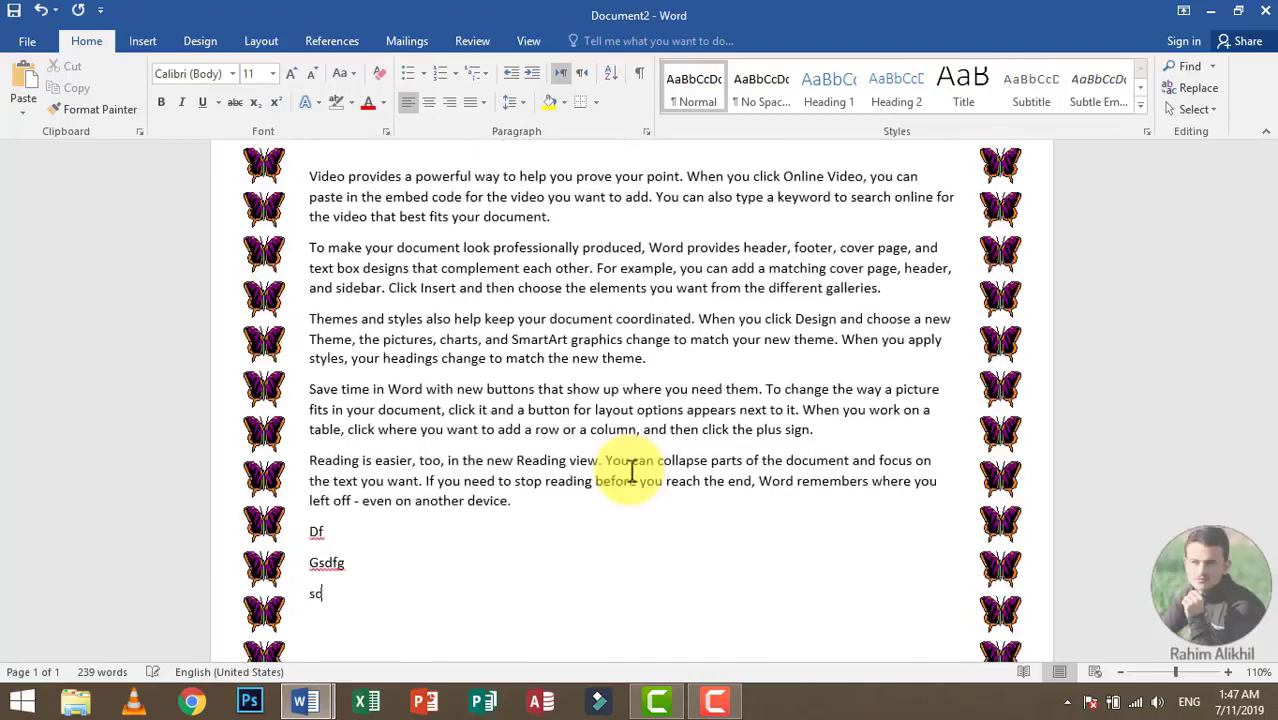
key("Return")
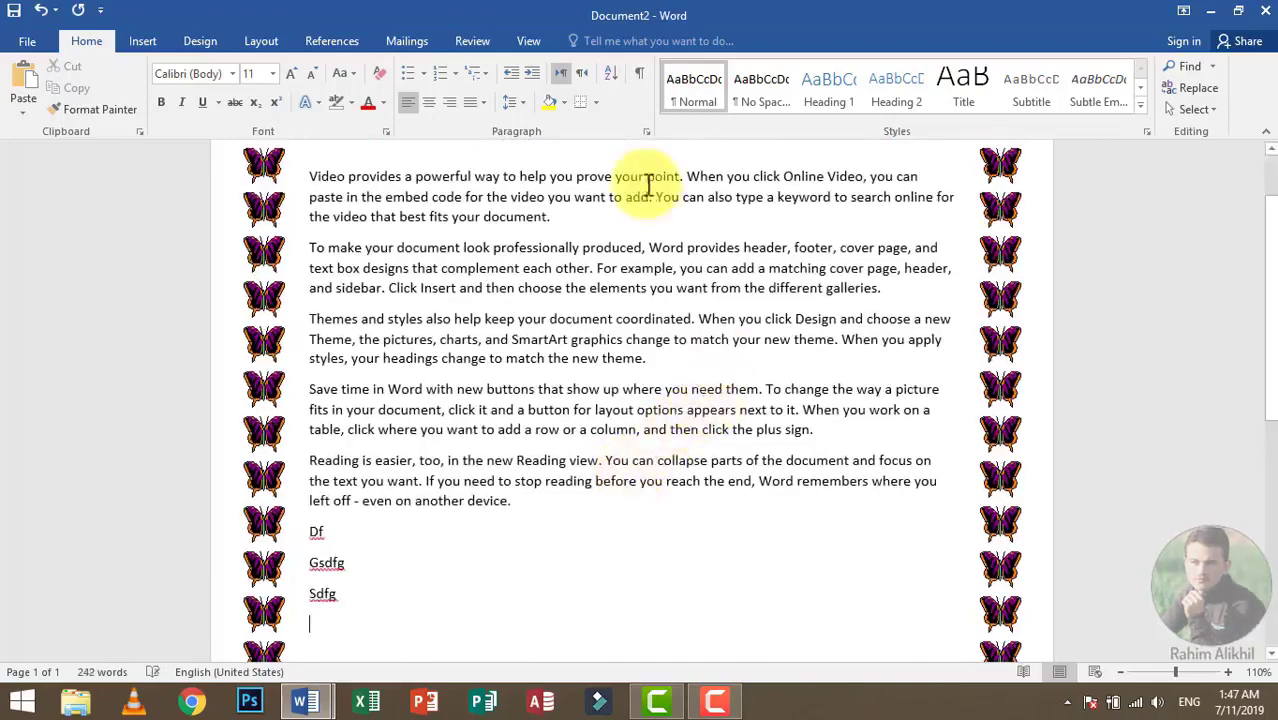
Step: Show the paragraph marks and add several empty paragraphs after the line "Sdfg"
left_click(640, 75)
scroll(634, 360, "up", 2)
scroll(638, 363, "down", 4)
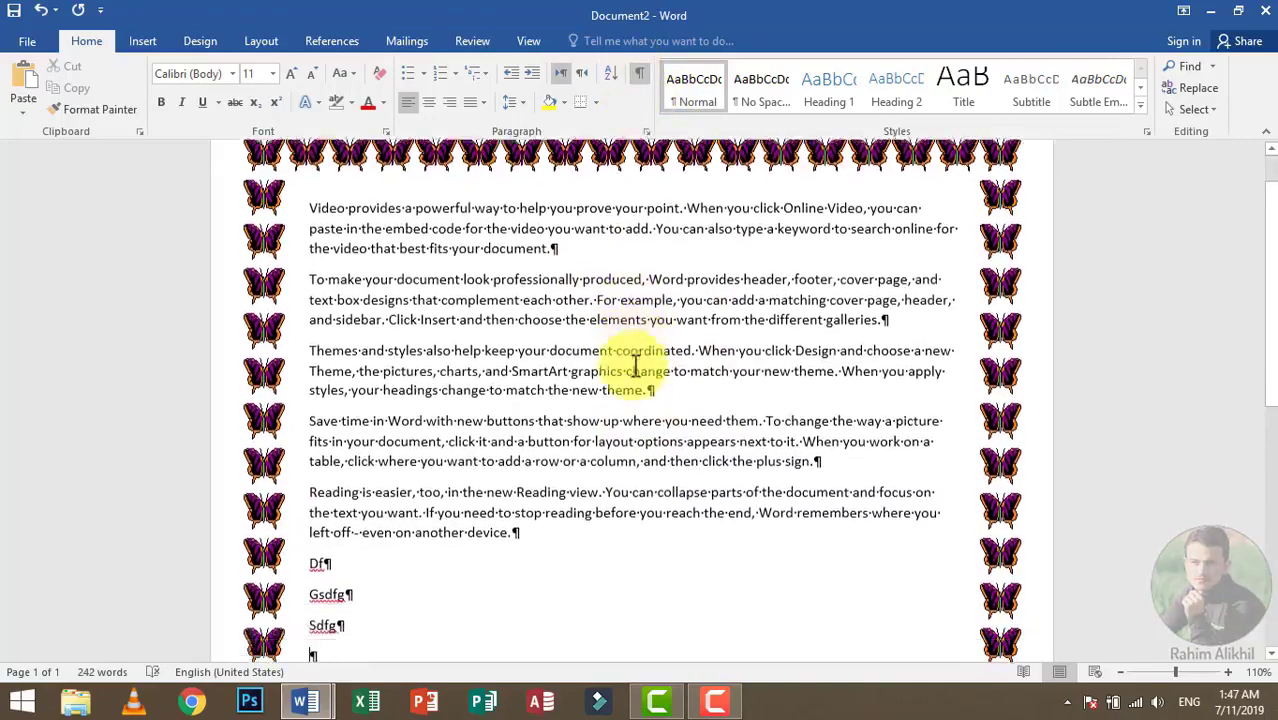
key("Return")
key("Return")
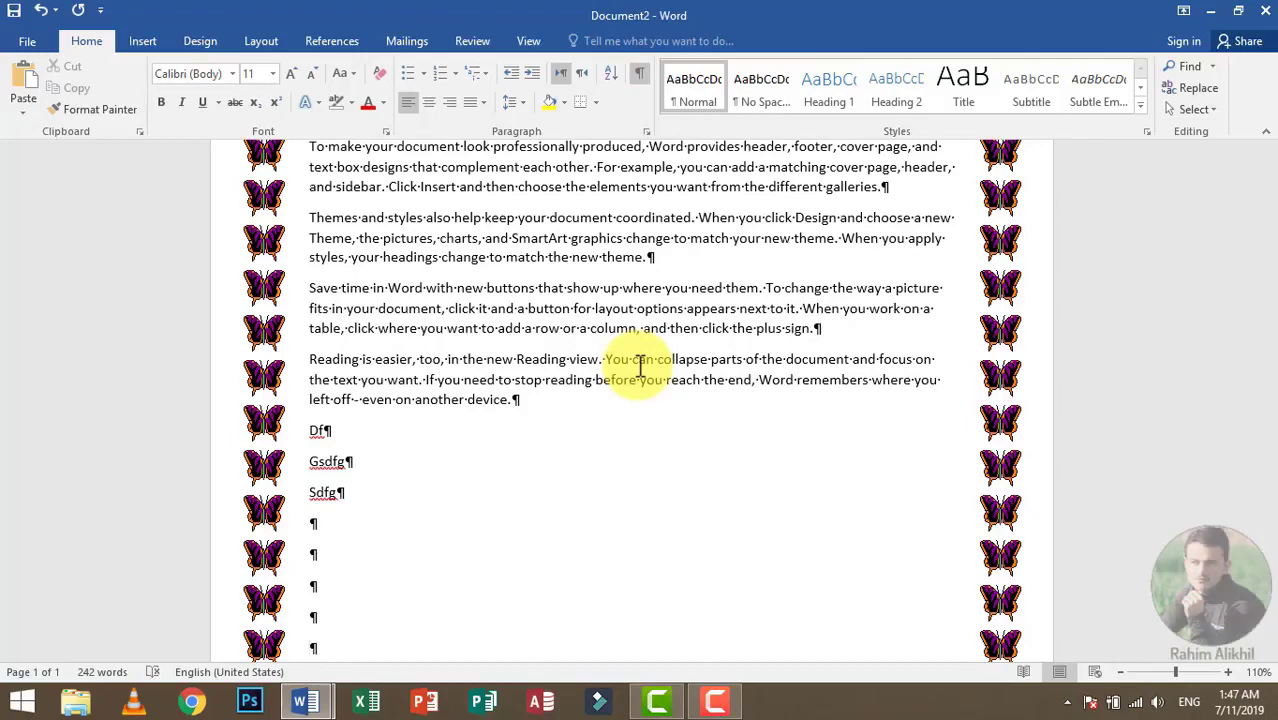
Step: Hide the paragraph marks, show them once more for comparison, and hide them again
left_click(637, 77)
scroll(613, 171, "down", 3)
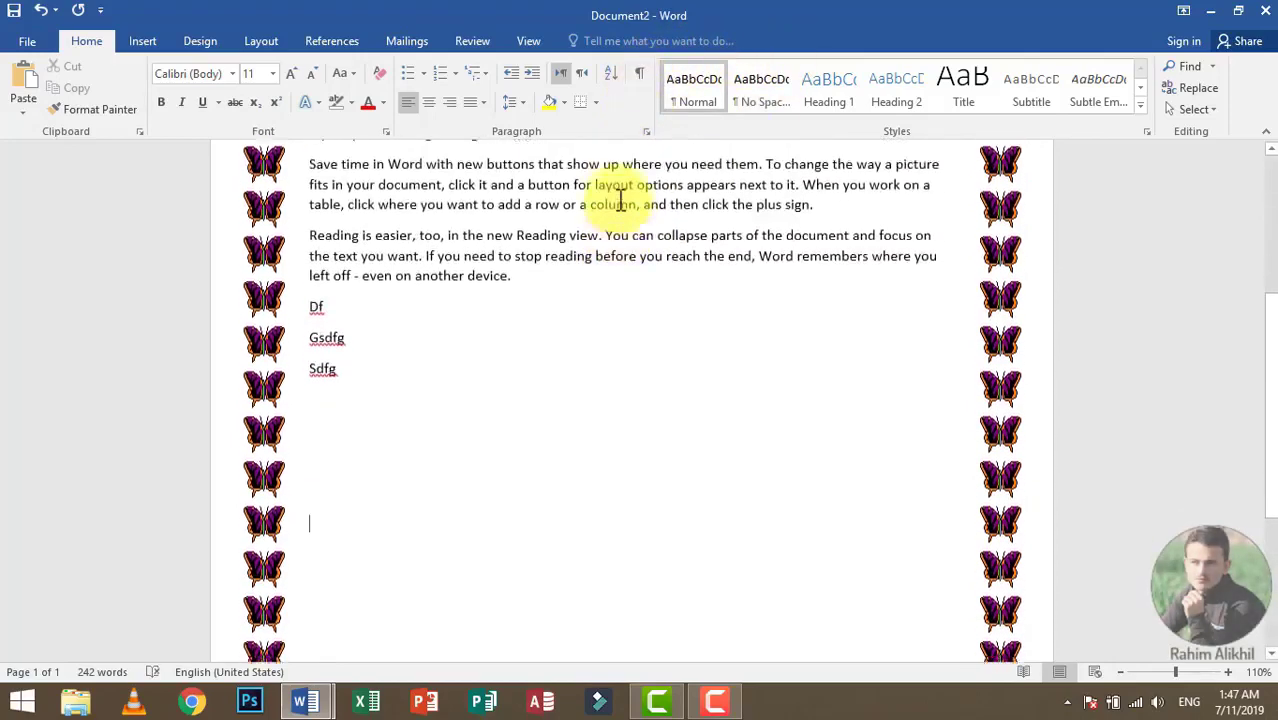
scroll(620, 200, "up", 1)
left_click(640, 74)
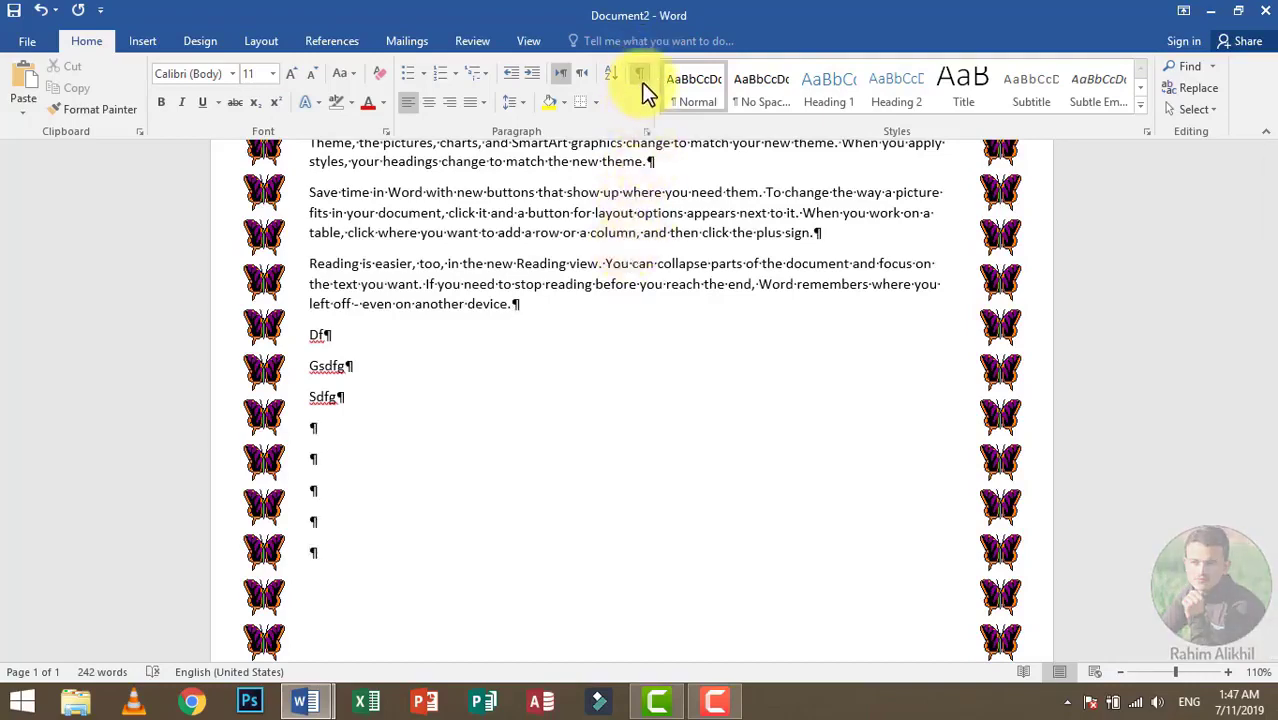
left_click(646, 74)
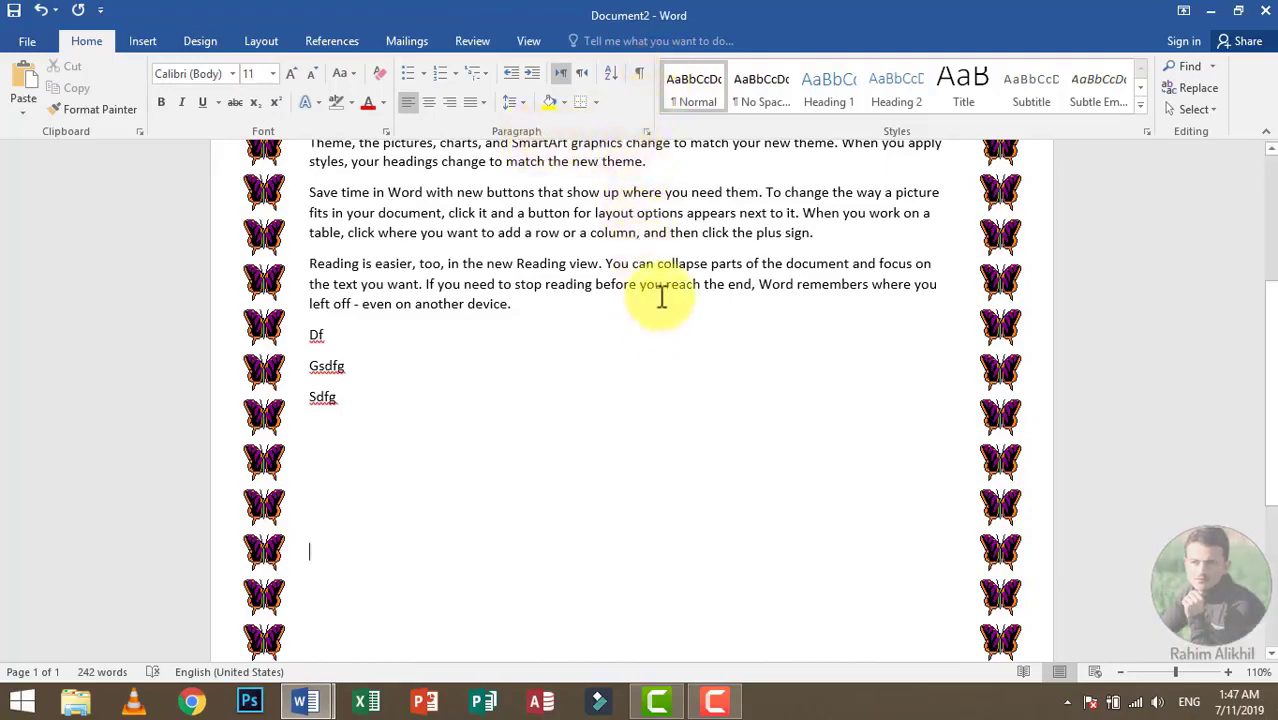
scroll(660, 293, "up", 5)
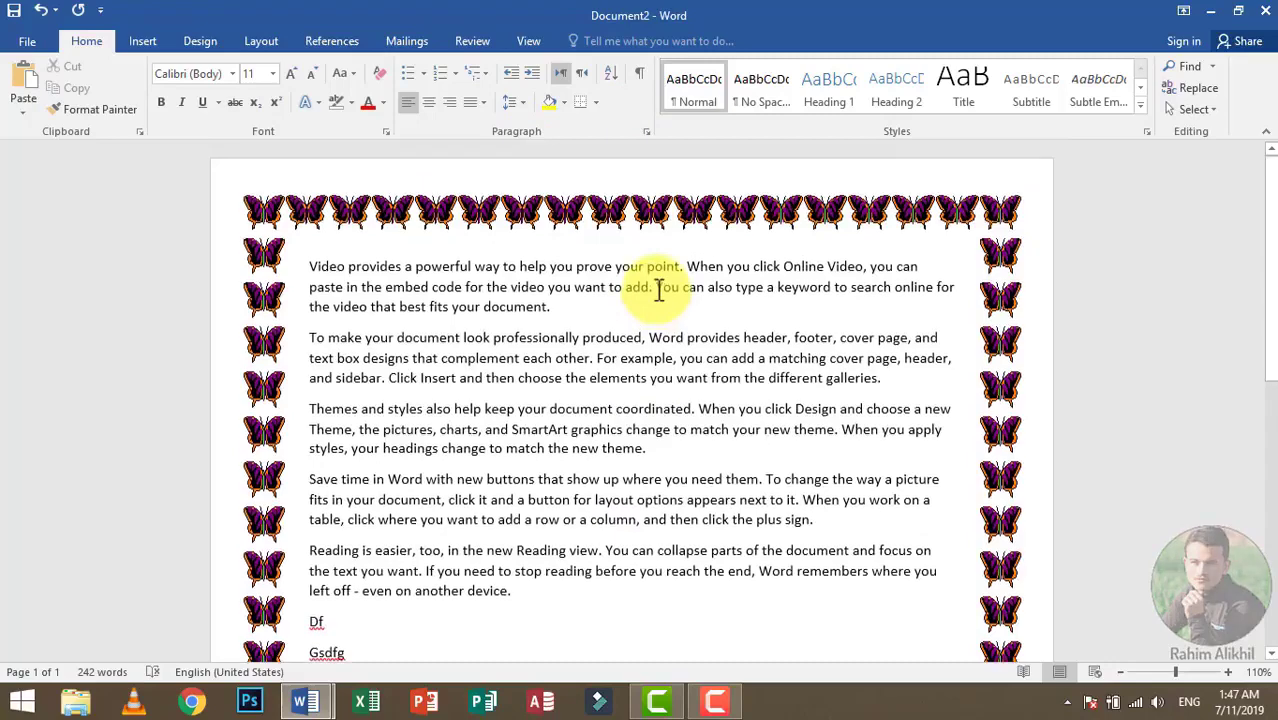